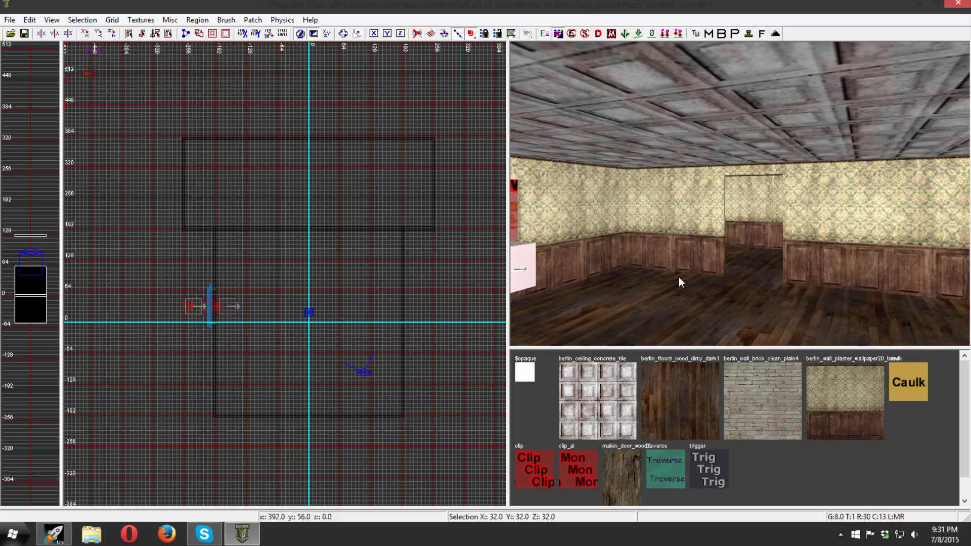
right_click_drag(740, 194, 787, 271)
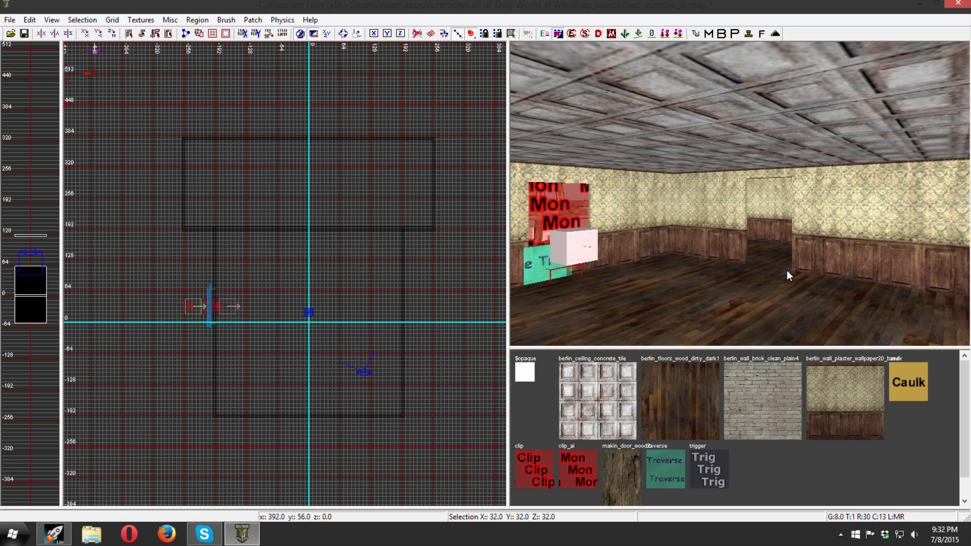
right_click_drag(788, 280, 600, 248)
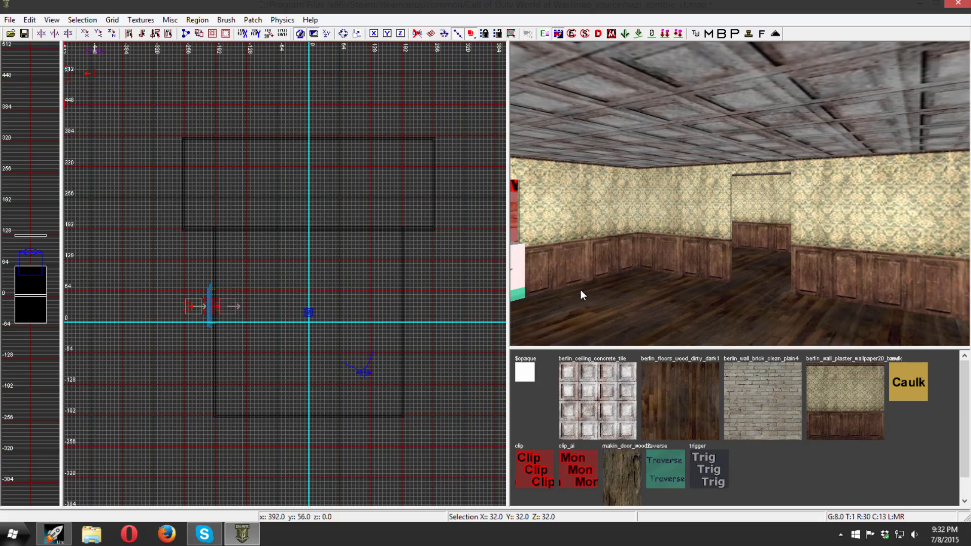
right_click_drag(586, 290, 579, 244)
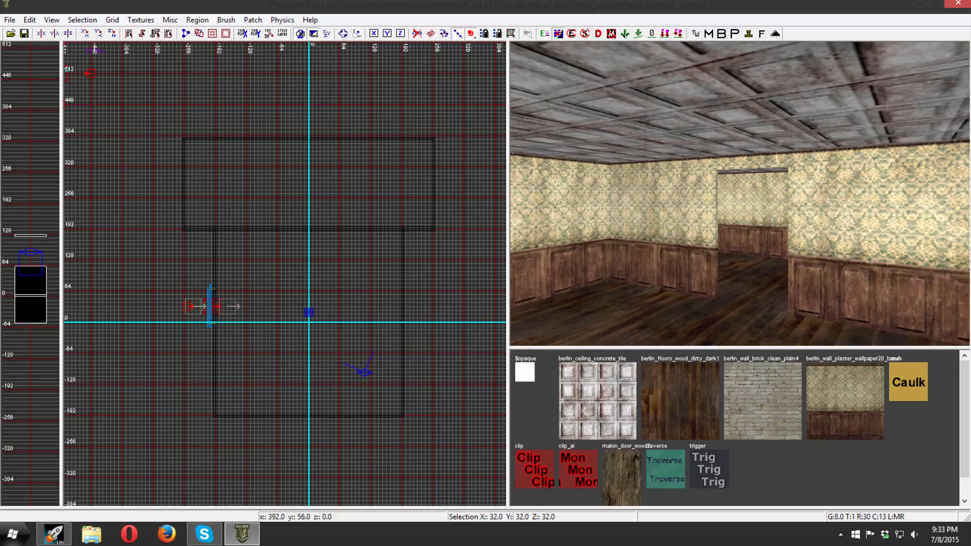
right_click_drag(681, 298, 665, 212)
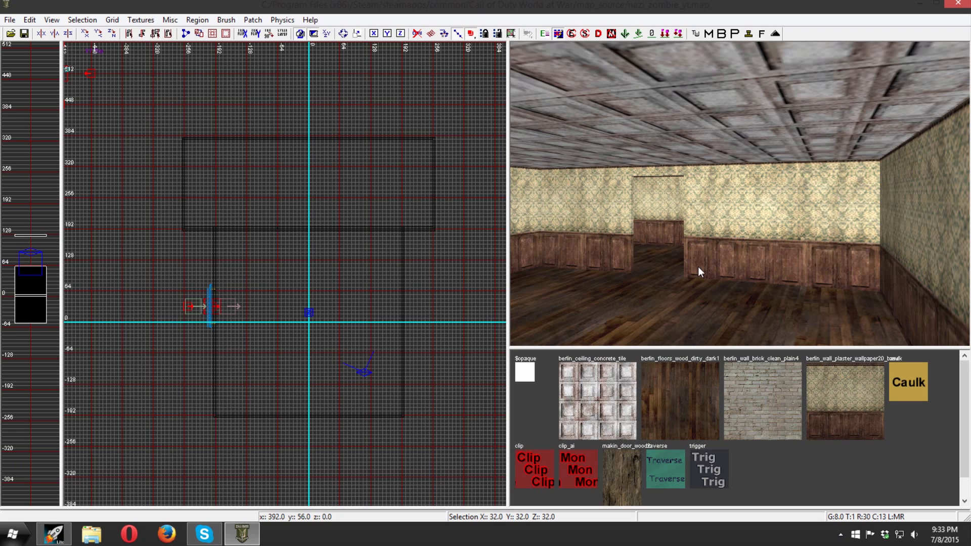
right_click_drag(665, 212, 693, 199)
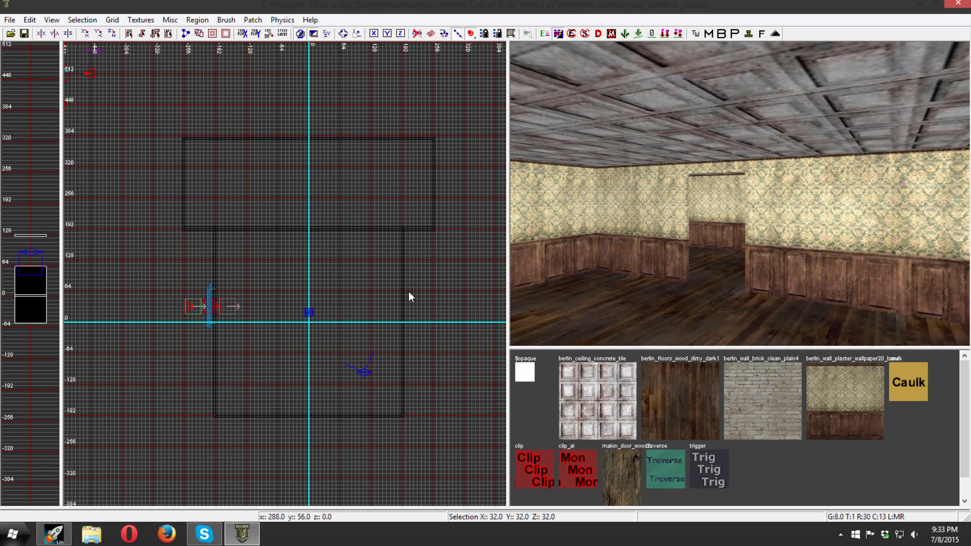
right_click_drag(389, 293, 392, 305)
scroll(321, 297, "up", 3)
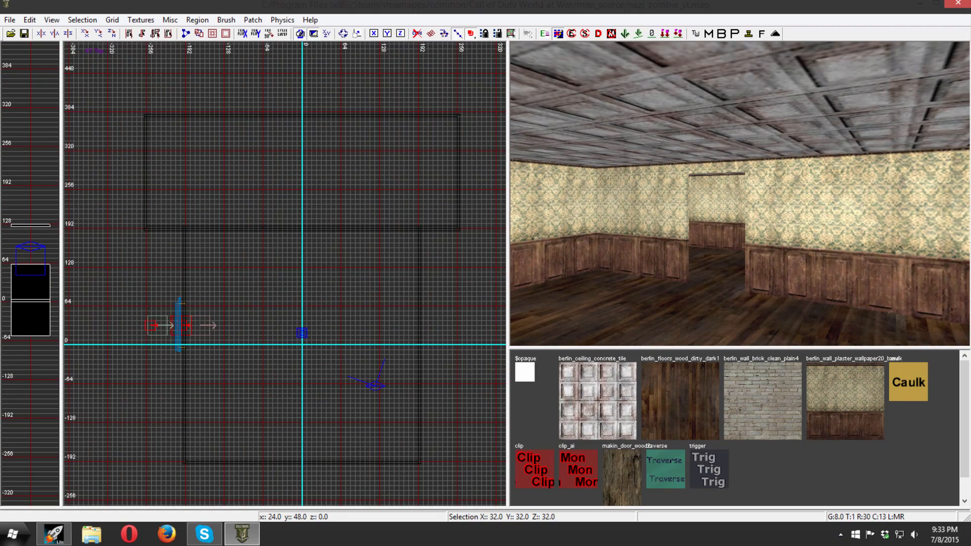
mouse_move(303, 292)
right_mouse_down()
mouse_move(285, 307)
mouse_move(298, 312)
right_mouse_up()
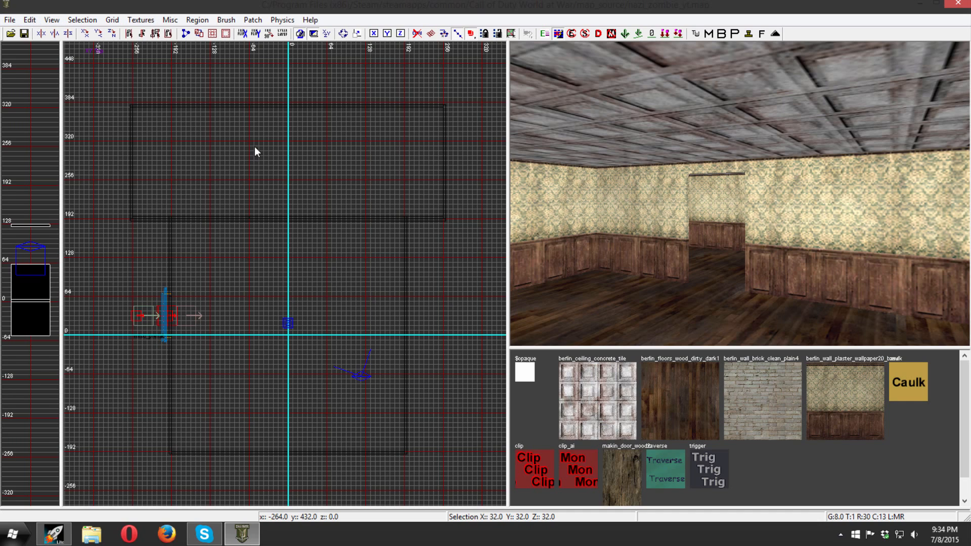
Start inserting a prefab and check the v1.1 folder inside Sniperbolt's Tutorial Prefabs.
right_click(288, 255)
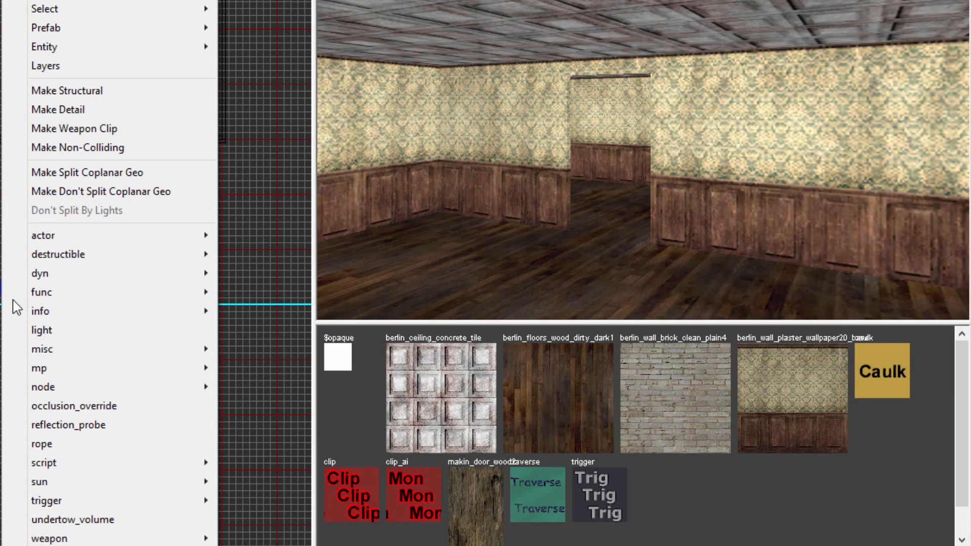
left_click(263, 369)
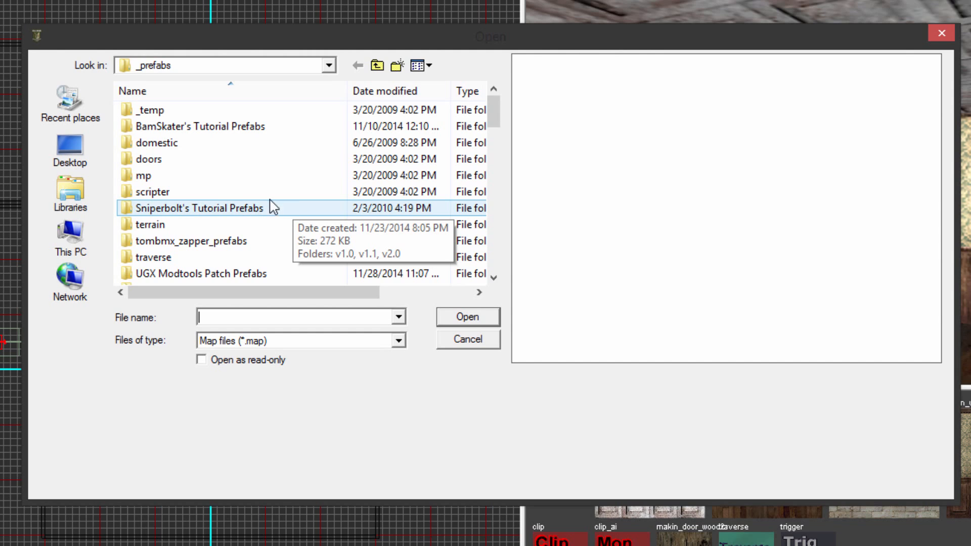
left_click(207, 212)
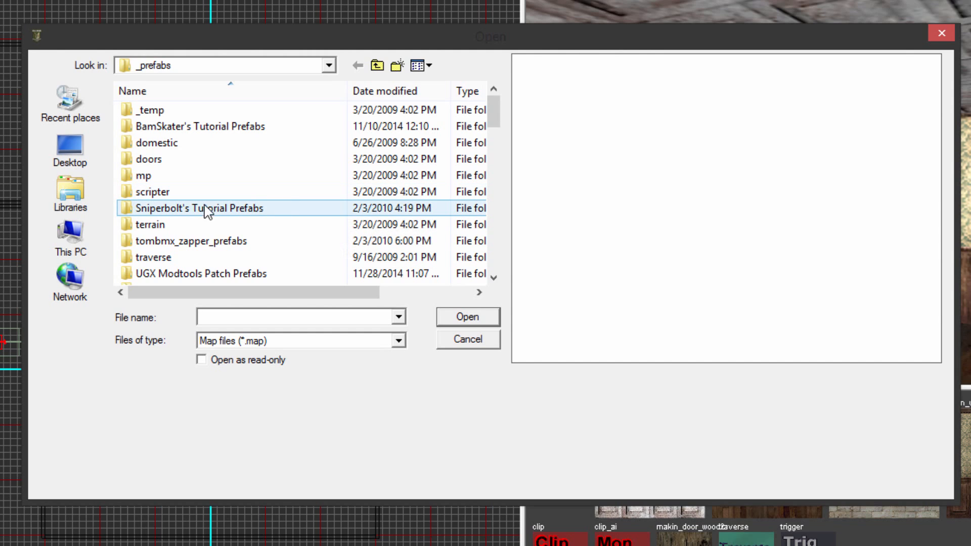
double_click(331, 211)
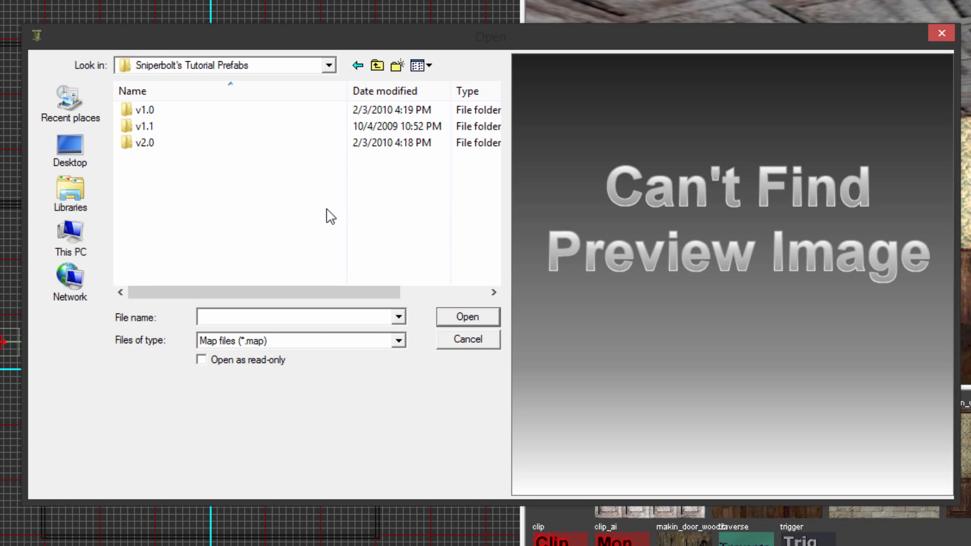
double_click(177, 128)
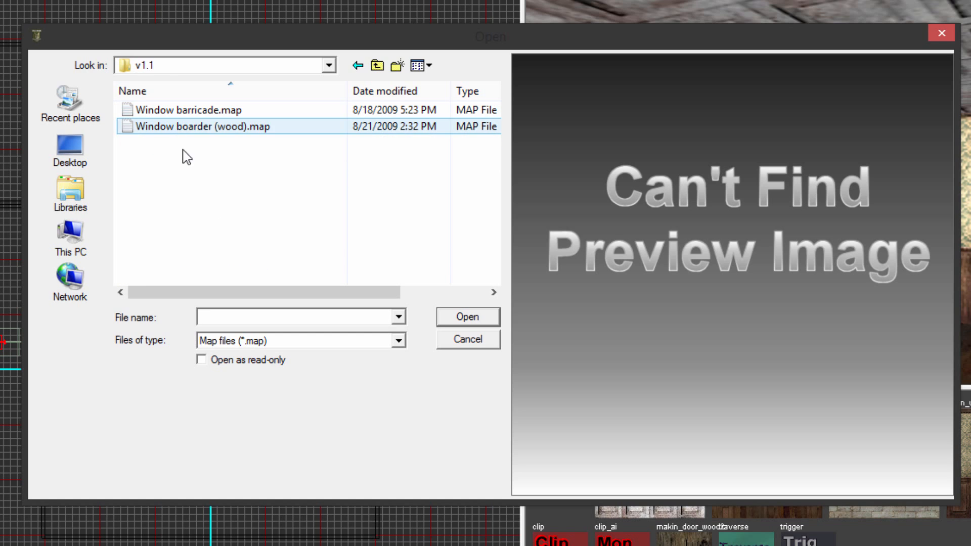
left_click(358, 66)
Insert the vending_juggernaut.map prefab from the v1.0 folder into the main room and deselect it.
left_click(215, 111)
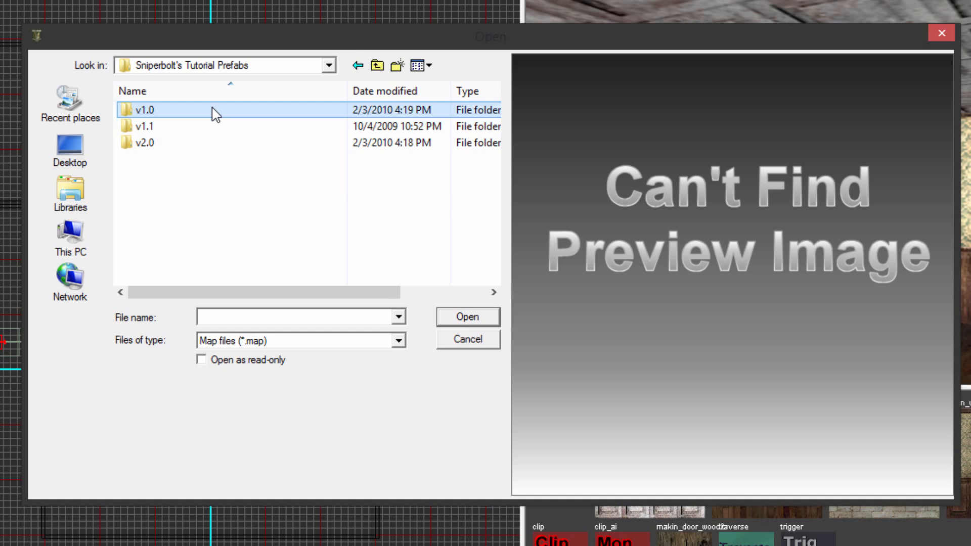
double_click(215, 111)
scroll(279, 152, "down", 1)
scroll(275, 202, "up", 1)
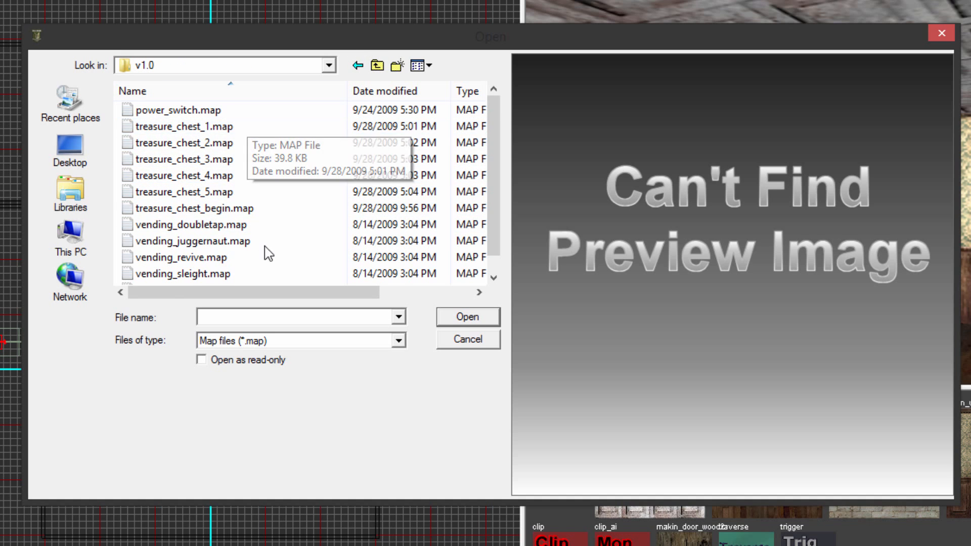
scroll(267, 254, "down", 1)
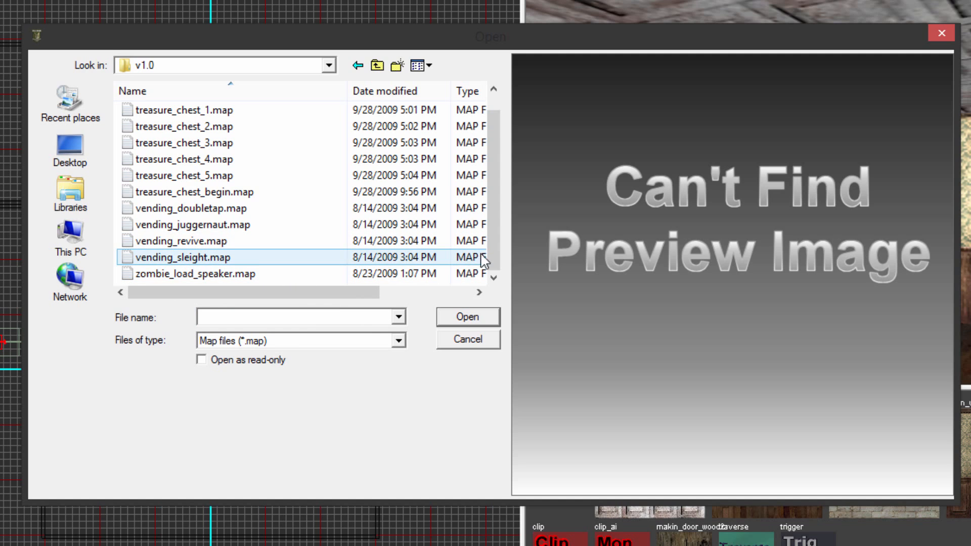
left_click_drag(487, 241, 487, 237)
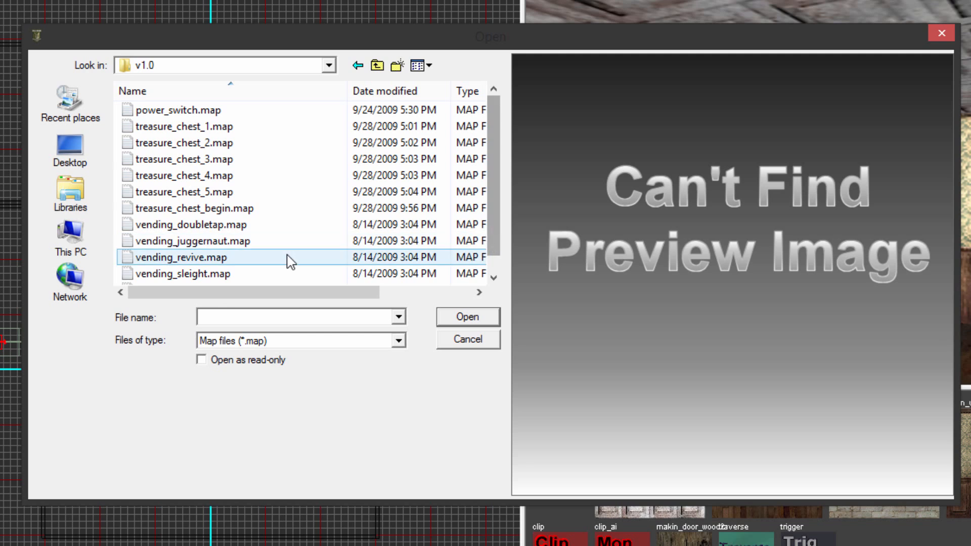
left_click(259, 245)
left_click(470, 317)
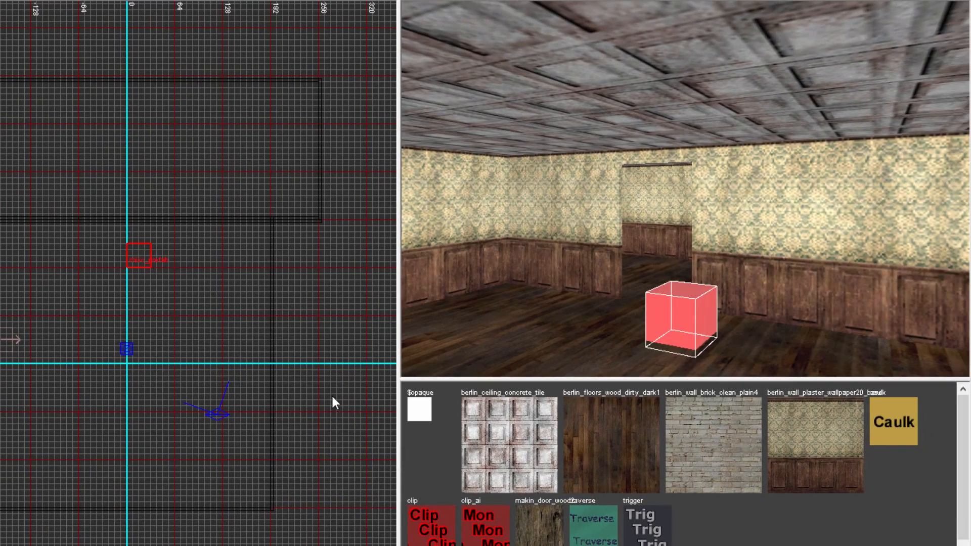
key("Escape")
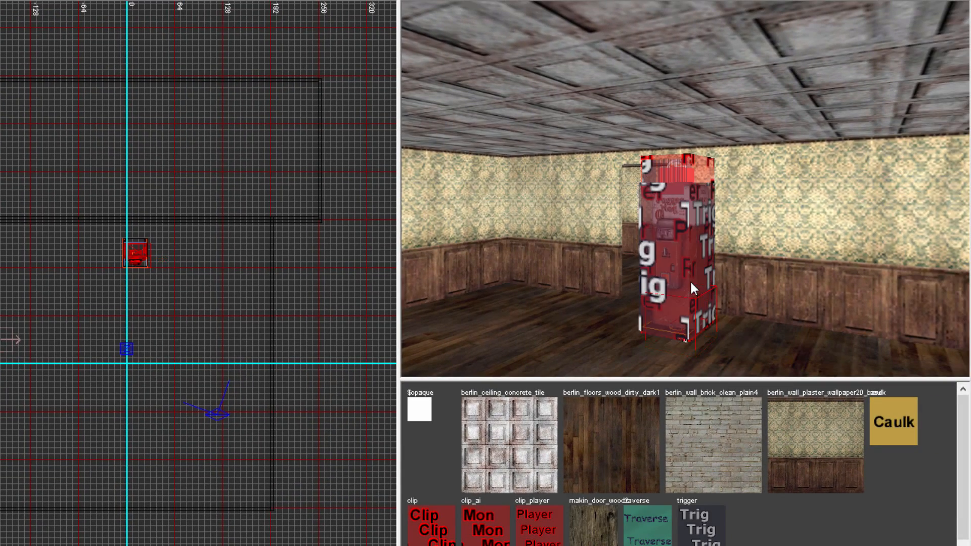
Select the Juggernaut vending machine and move it into the main room's north-east corner, leaving it selected.
mouse_move(690, 280)
right_mouse_down()
mouse_move(694, 180)
mouse_move(684, 285)
right_mouse_up()
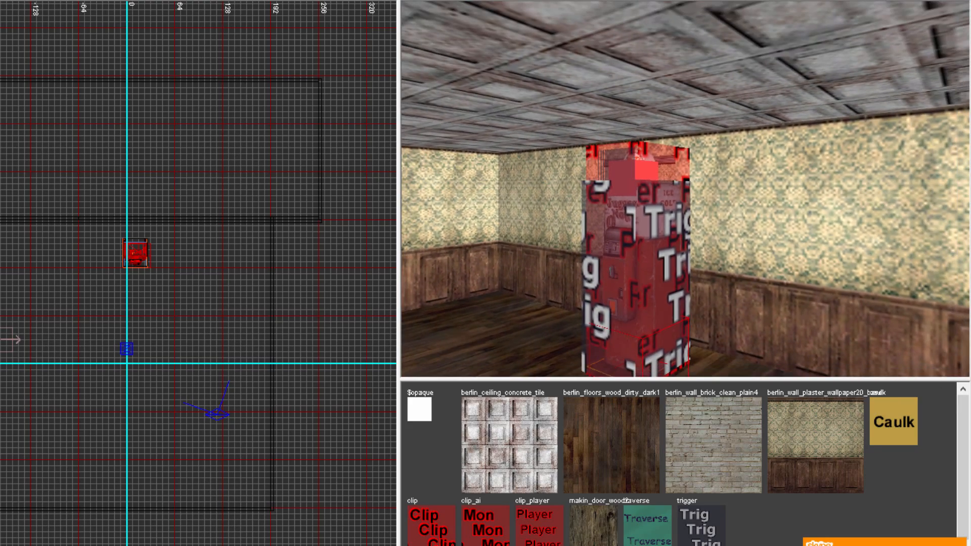
left_click(638, 272, "shift")
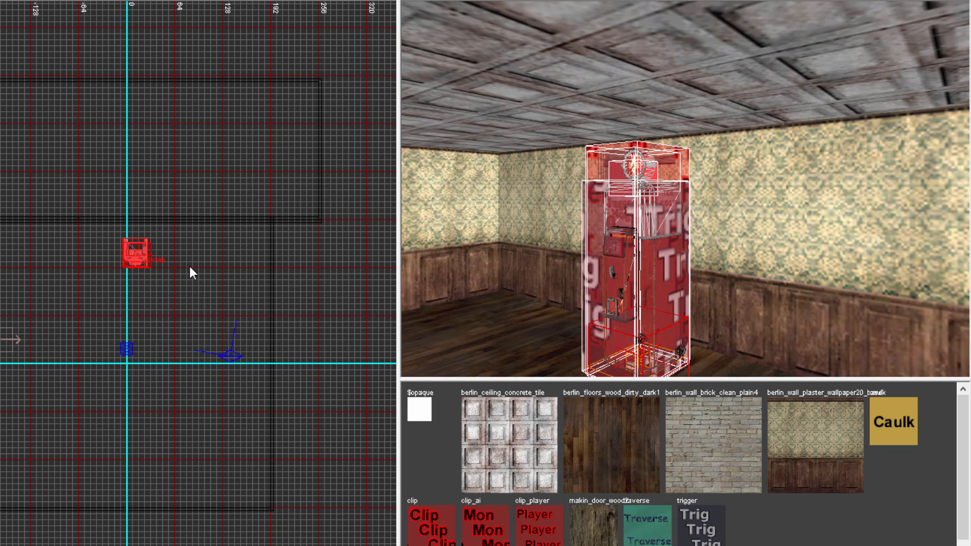
right_click_drag(408, 278, 587, 276)
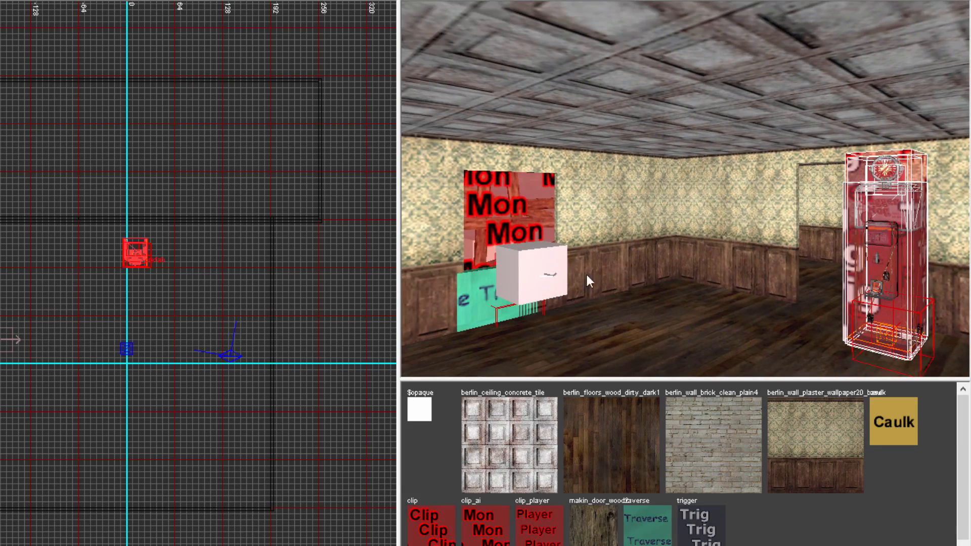
left_click_drag(134, 251, 249, 251)
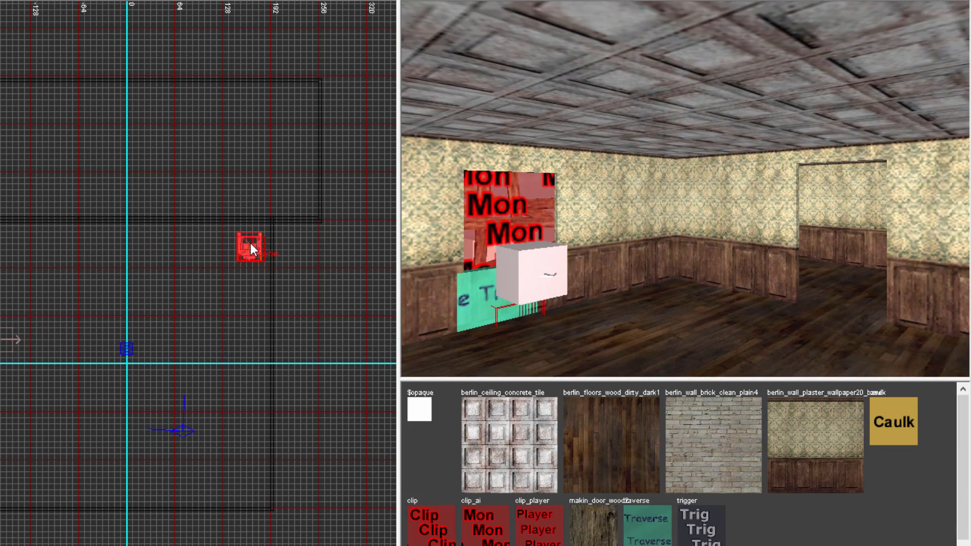
right_click_drag(780, 274, 742, 281)
key("Escape")
left_click(718, 205, "shift")
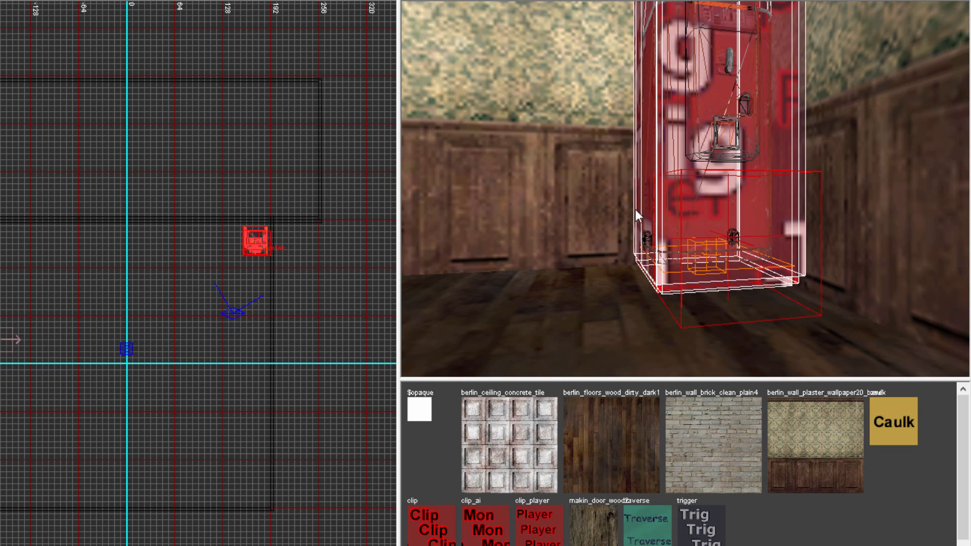
Switch to the front view at the vending machine's base and set the grid spacing to 0.3.
scroll(317, 276, "up", 3)
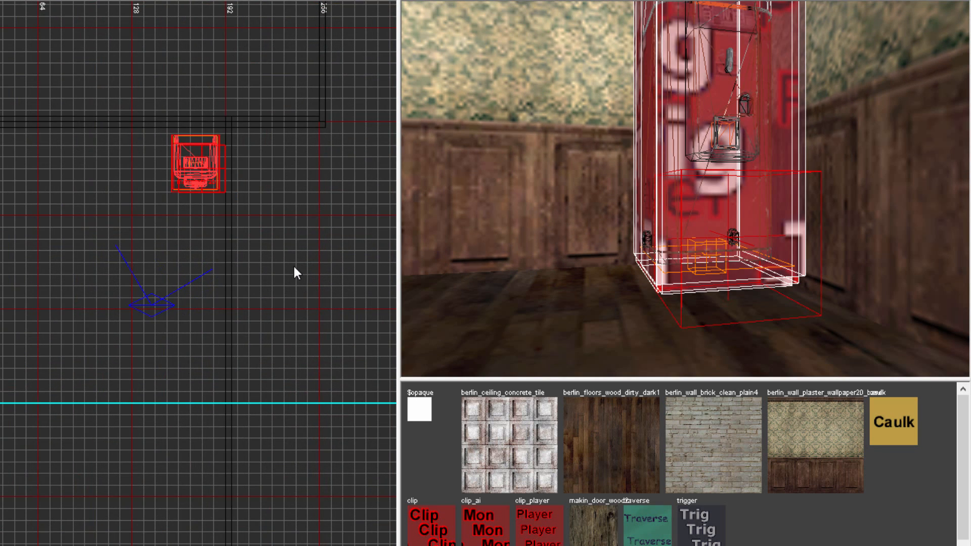
scroll(222, 239, "down", 2)
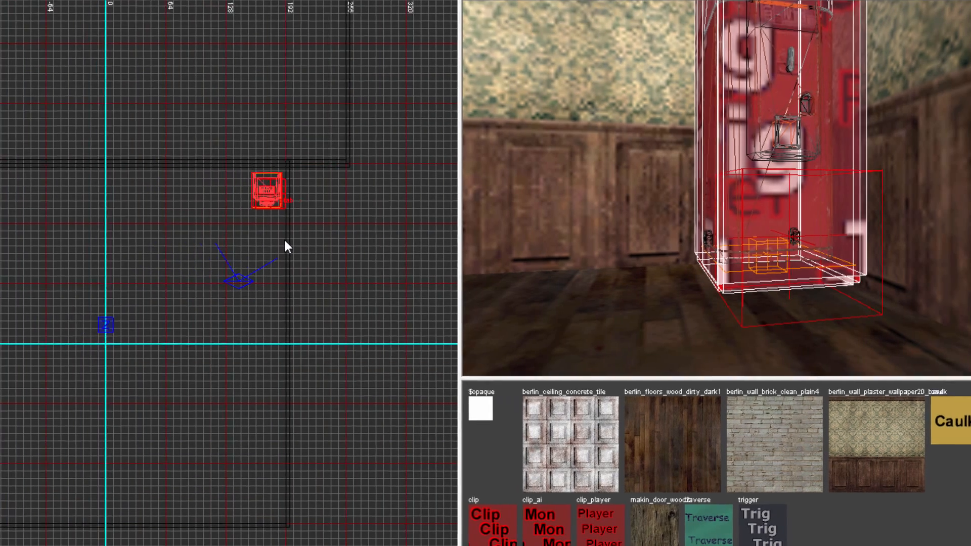
key("ctrl+Tab")
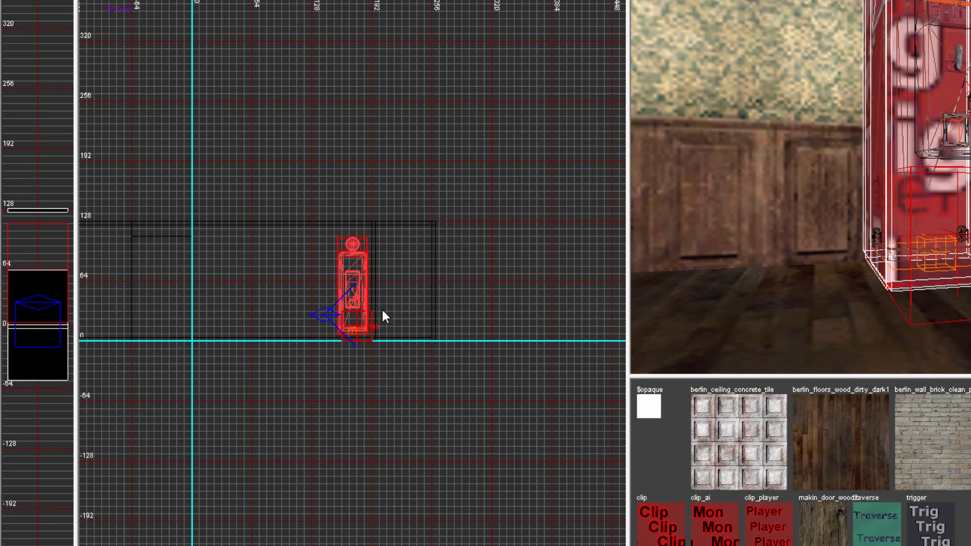
scroll(324, 317, "up", 3)
scroll(384, 354, "up", 3)
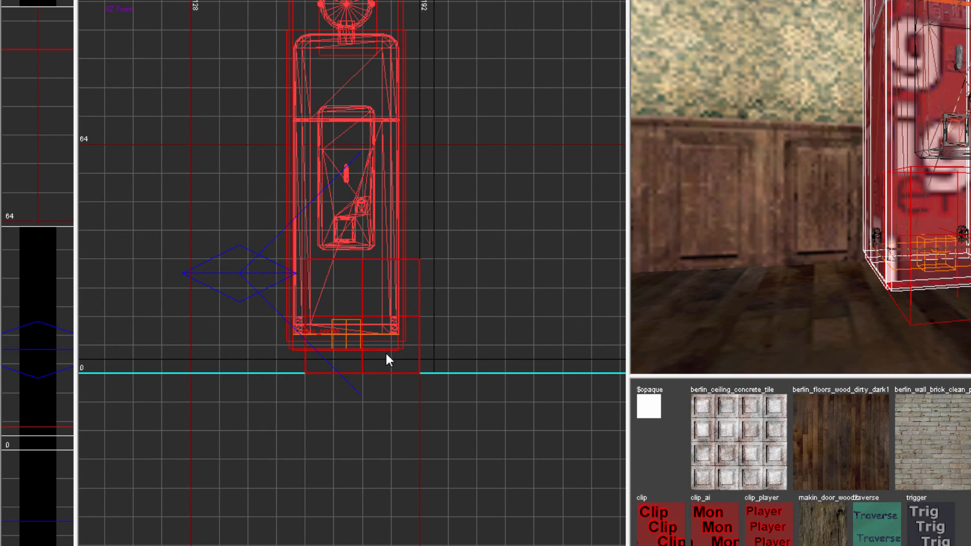
scroll(372, 328, "up", 1)
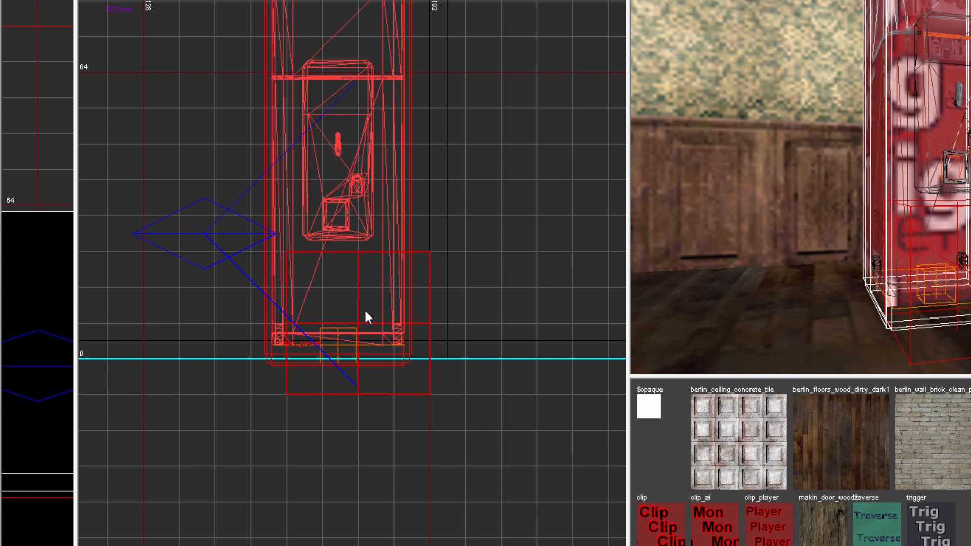
scroll(344, 329, "up", 3)
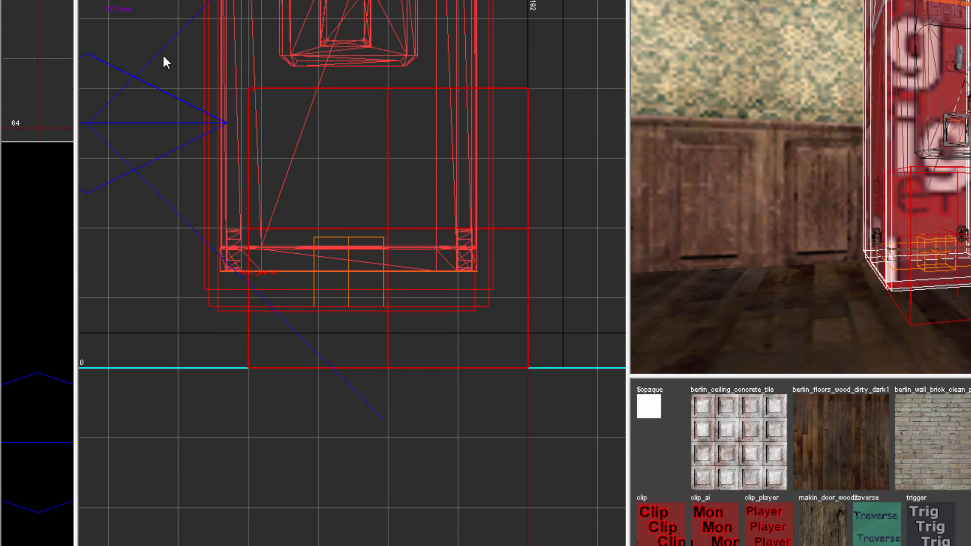
left_click(136, 0)
left_click(154, 1)
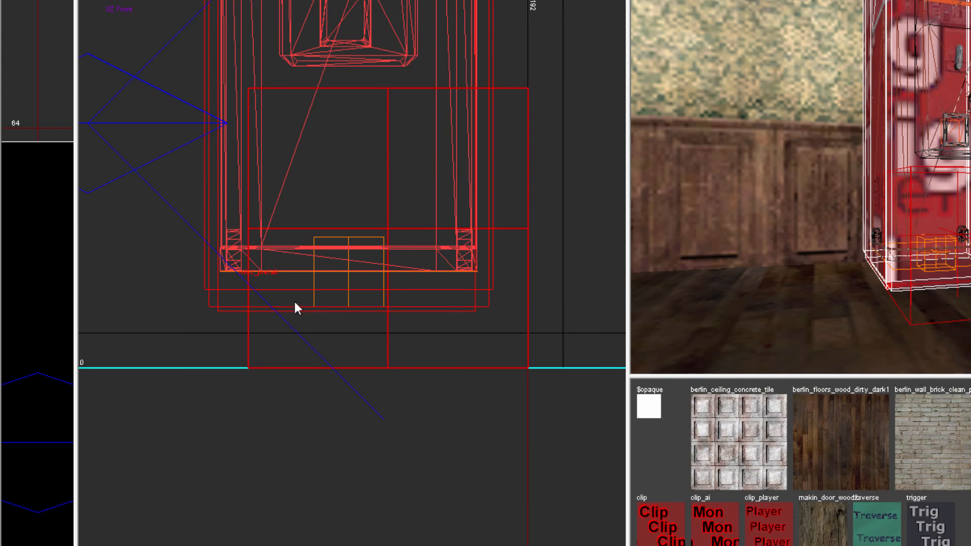
Lower the vending machine so that its base rests on the floor surface.
scroll(303, 314, "up", 4)
left_click_drag(296, 275, 297, 332)
scroll(855, 308, "down", 2)
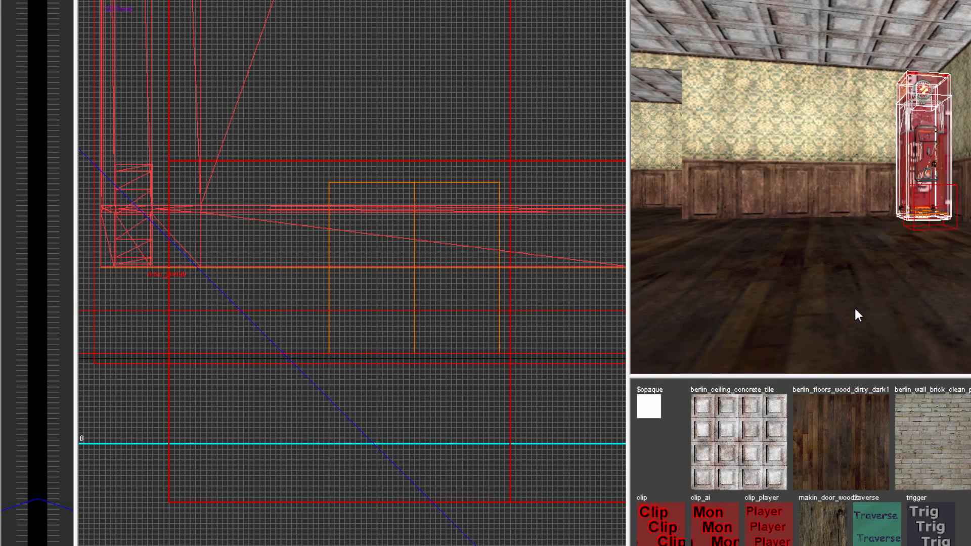
scroll(855, 309, "up", 1)
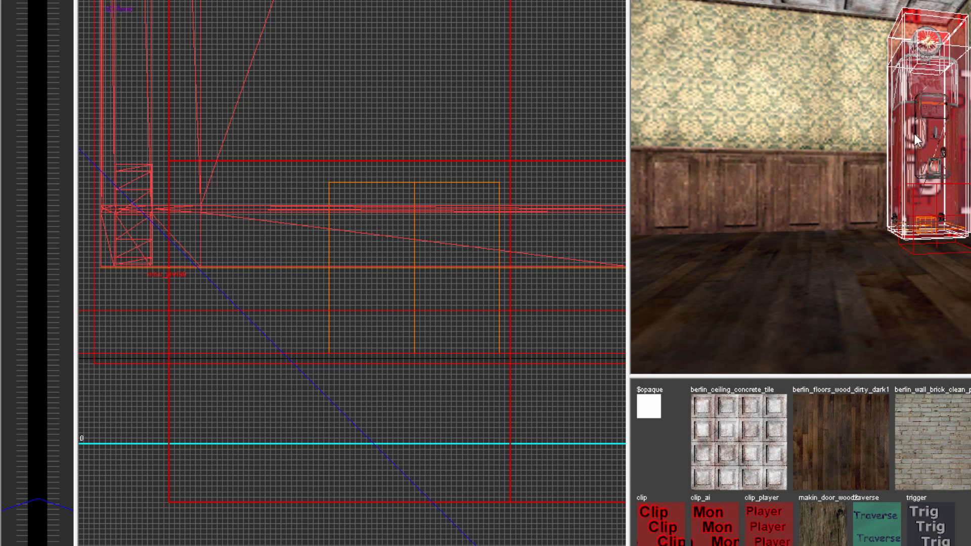
scroll(485, 248, "down", 2)
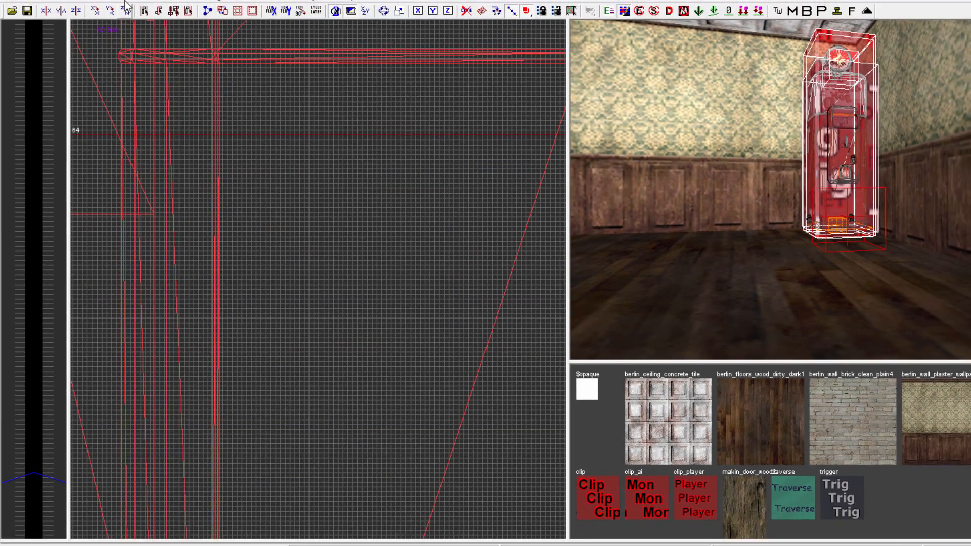
Set the grid spacing to 8 and return to the top view of the rooms.
left_click(138, 0)
left_click(142, 88)
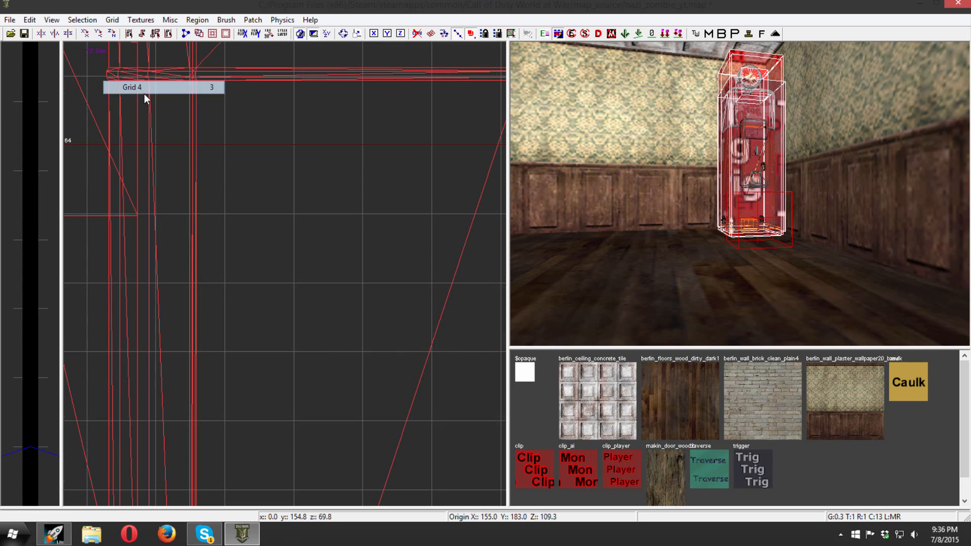
left_click(112, 19)
left_click(138, 101)
scroll(229, 208, "down", 6)
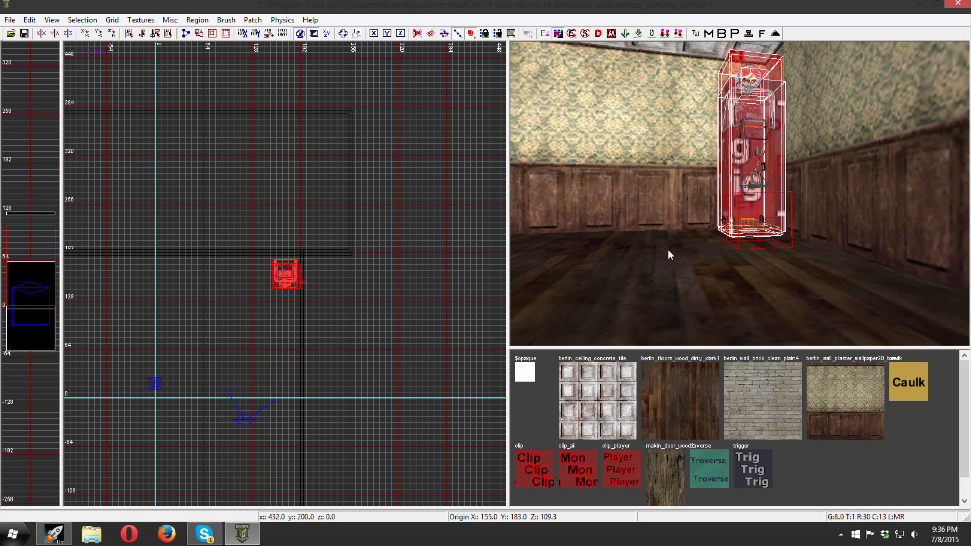
Deselect the Juggernaut vending machine and save the changes to nazi_zombie_yt.map, keeping this map open.
key("Escape")
right_click_drag(738, 251, 728, 277)
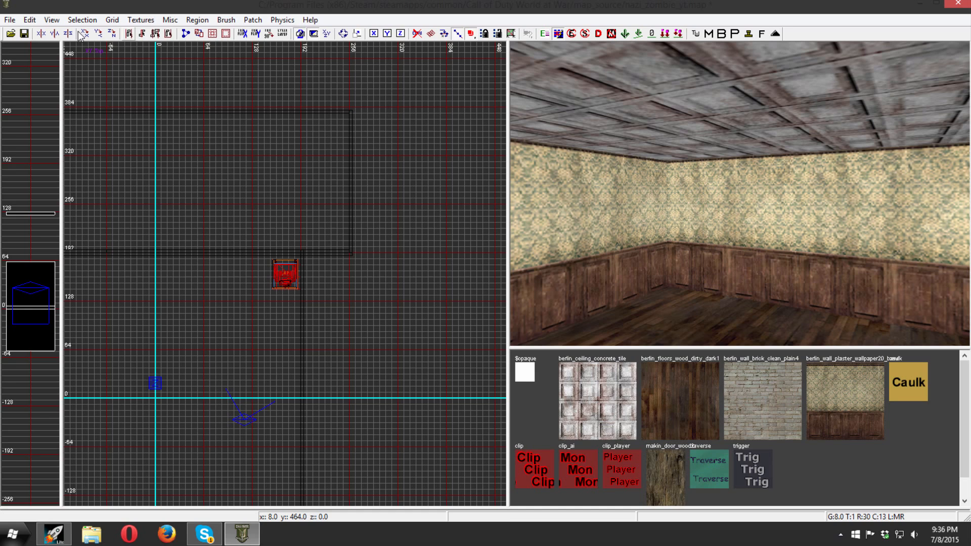
left_click(9, 19)
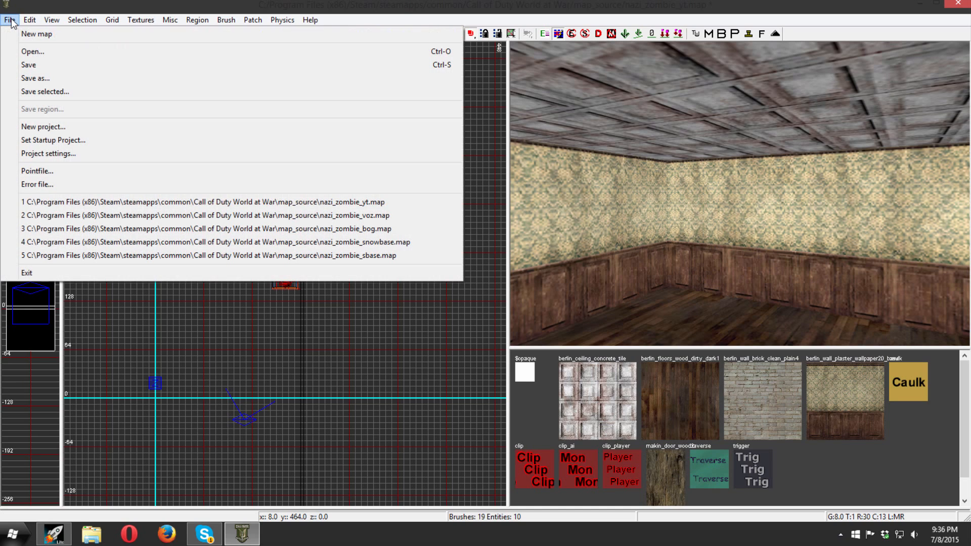
left_click(42, 51)
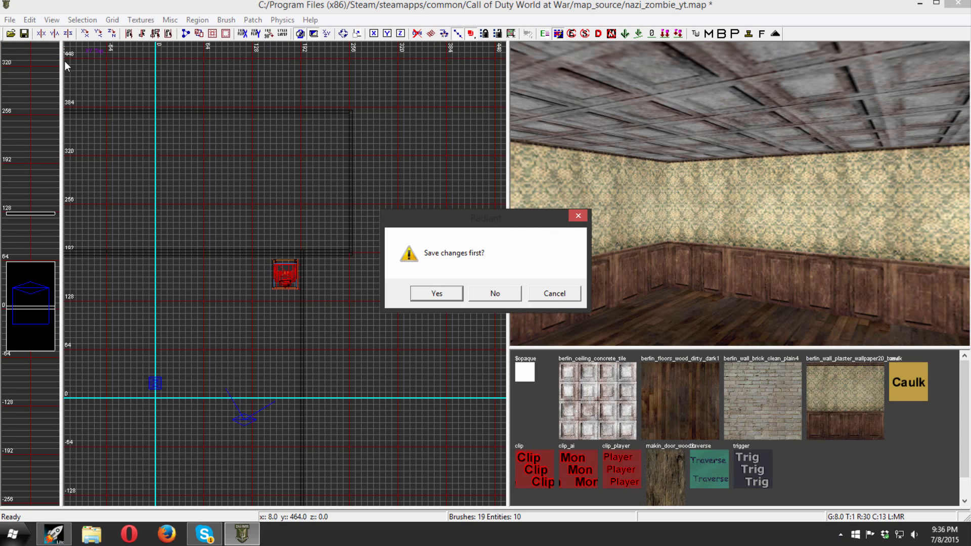
left_click(433, 290)
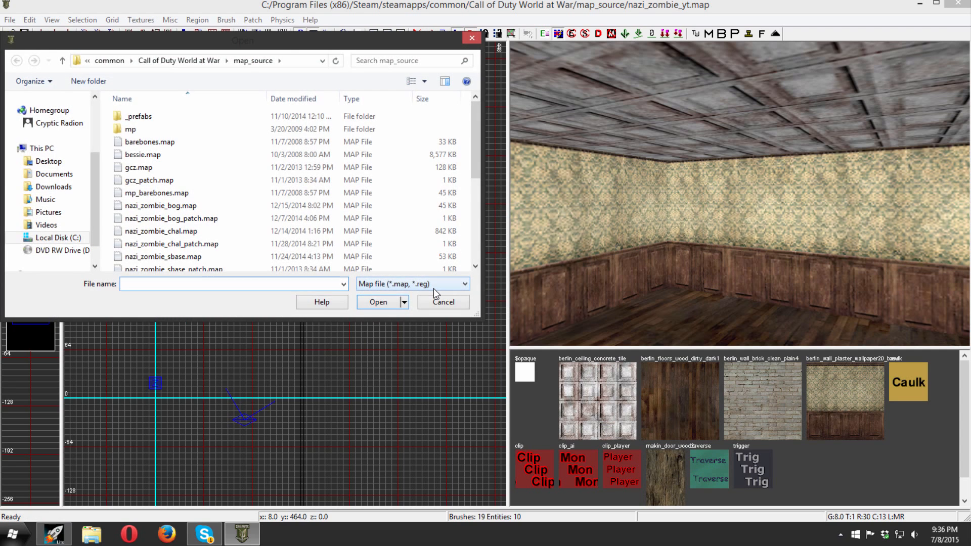
left_click(433, 304)
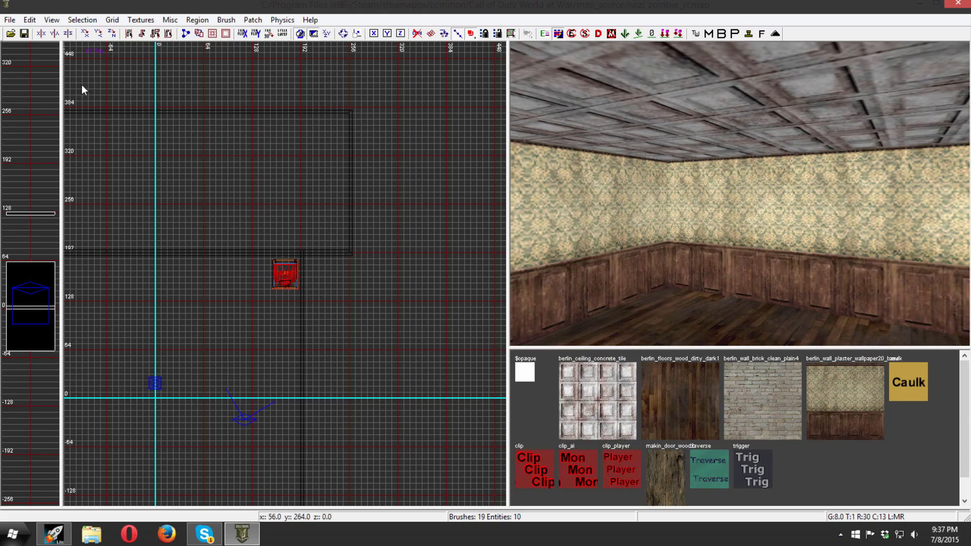
Start adding a misc prefab in the main room and browse to the black ops perk machines folder inside BamSkater's Tutorial Prefabs.
scroll(242, 302, "down", 2)
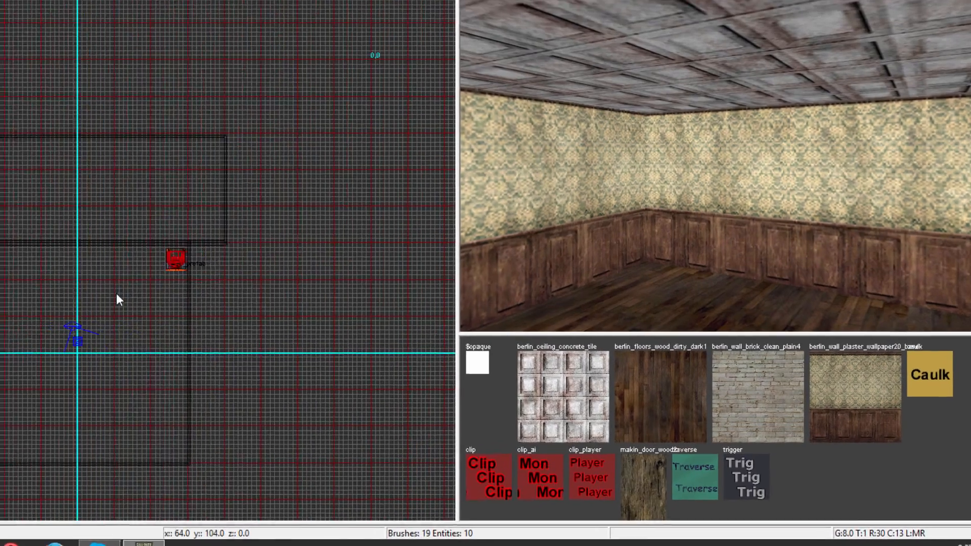
right_click(116, 300)
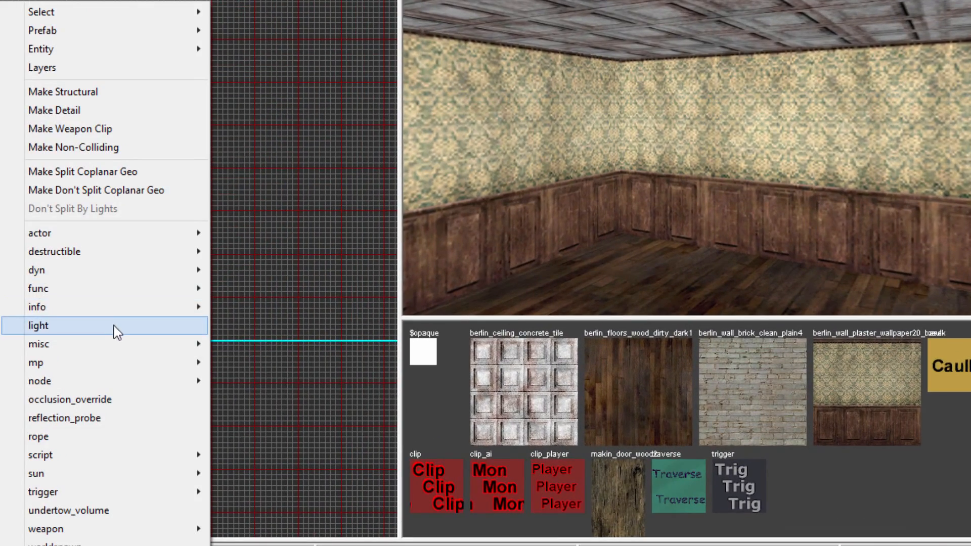
mouse_move(223, 353)
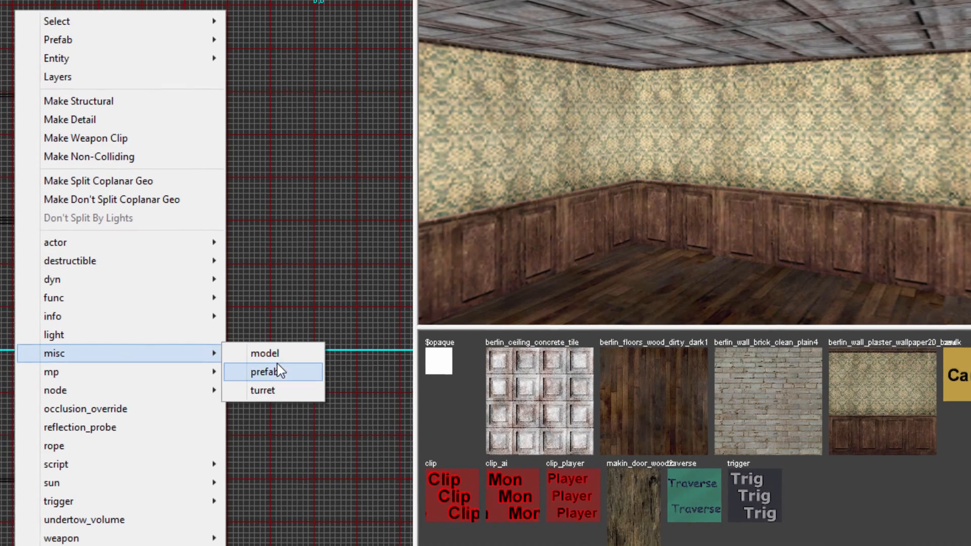
left_click(274, 363)
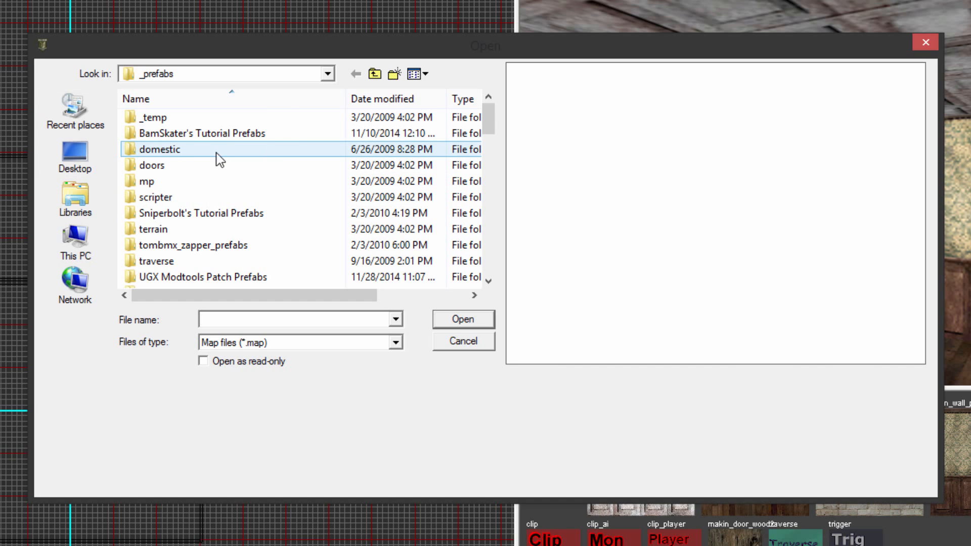
double_click(307, 138)
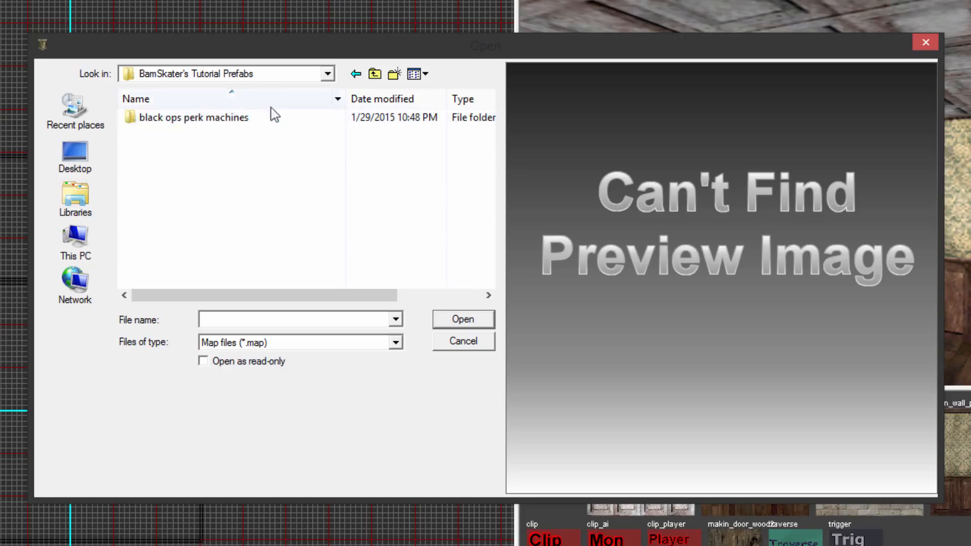
double_click(225, 117)
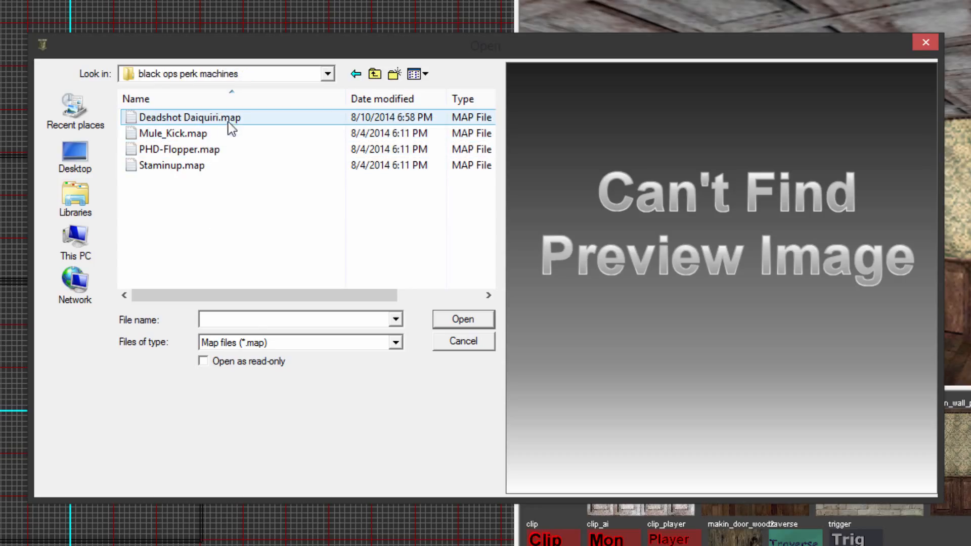
Look through the Black Ops perk machine prefabs and insert PHD-Flopper.map into the main room.
left_click(230, 123)
left_click(211, 140)
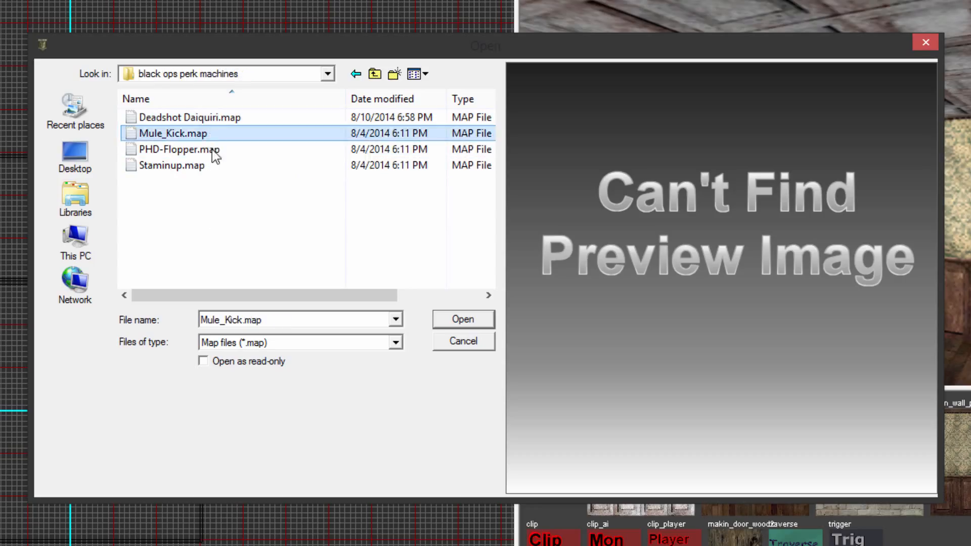
left_click(213, 151)
left_click(201, 167)
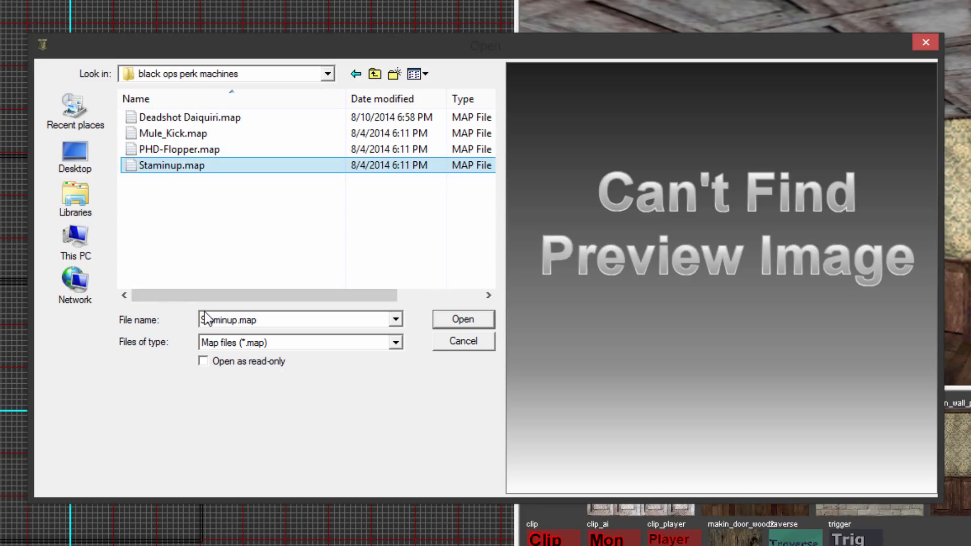
left_click(205, 138)
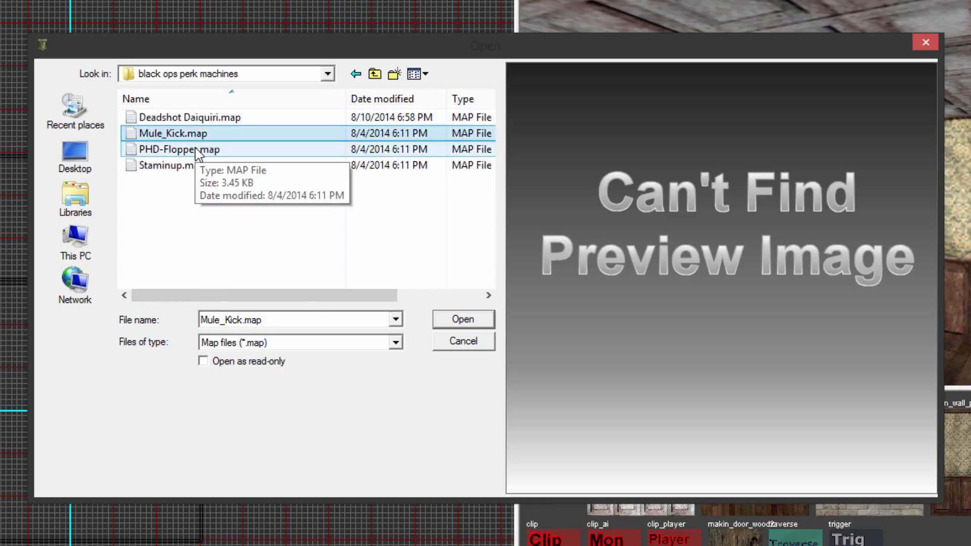
left_click(209, 149)
left_click(452, 318)
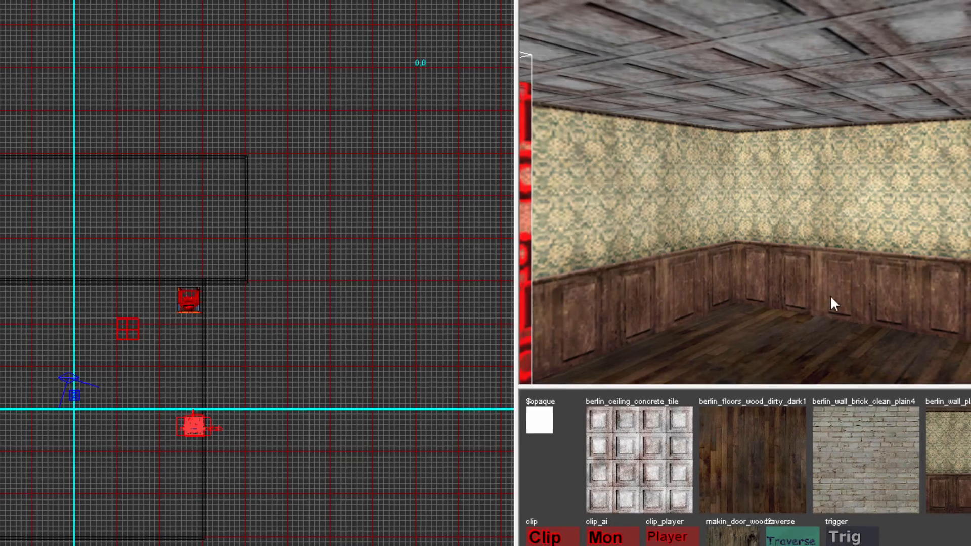
Deselect the new PHD-Flopper machine and examine it from several sides in the 3D view.
right_click_drag(835, 304, 834, 304)
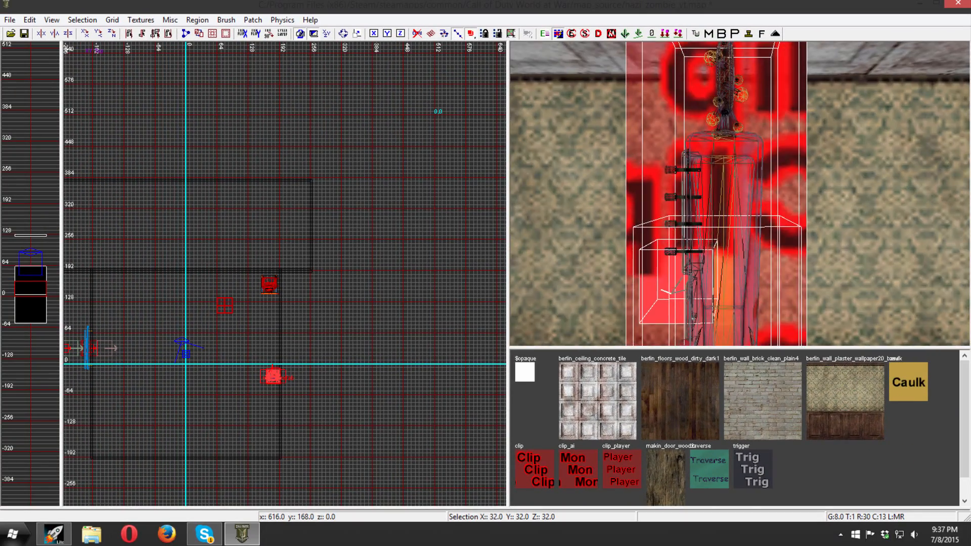
key("Escape")
key("Up")
key("Up")
key("Up")
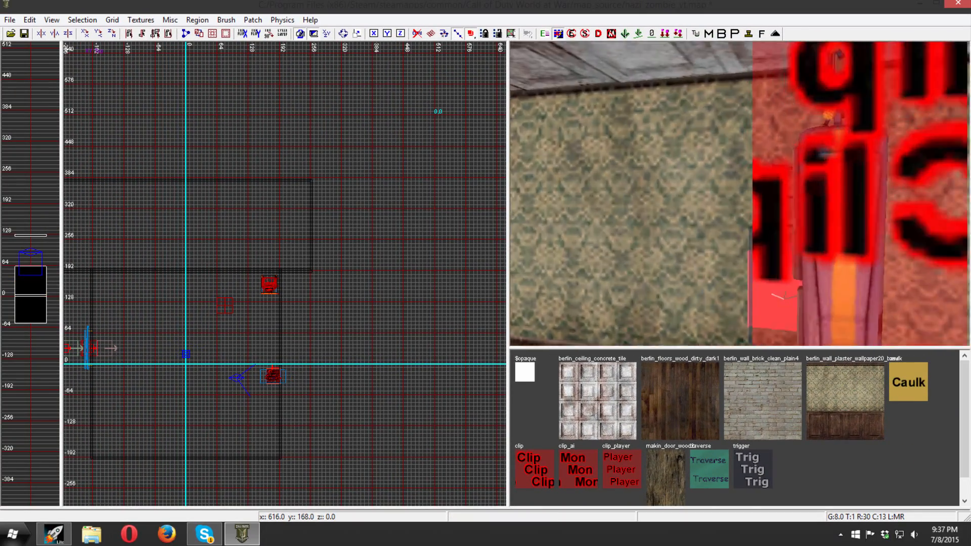
key("Down")
key("Down")
key("Down")
key("Left")
key("Left")
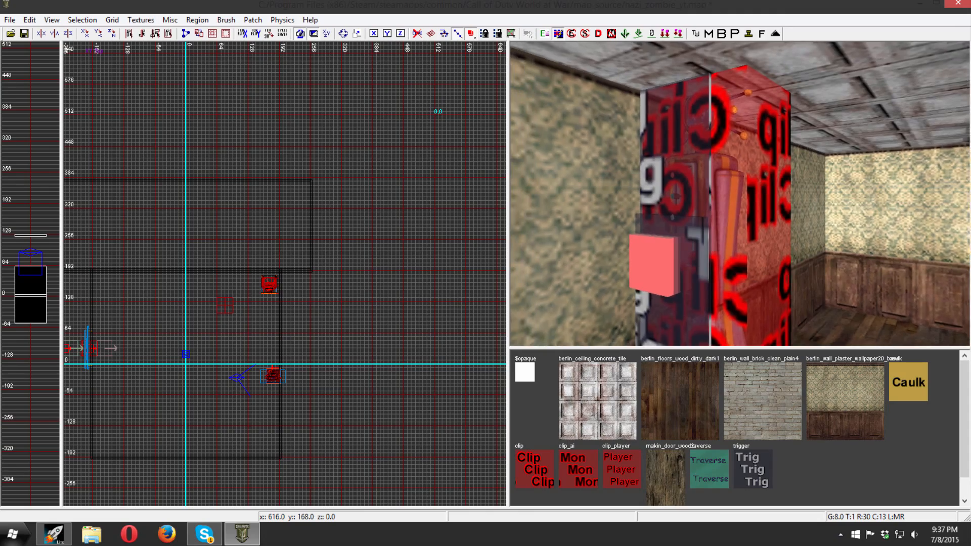
key("Up")
key("Up")
key("Up")
key("Right")
key("Right")
key("Right")
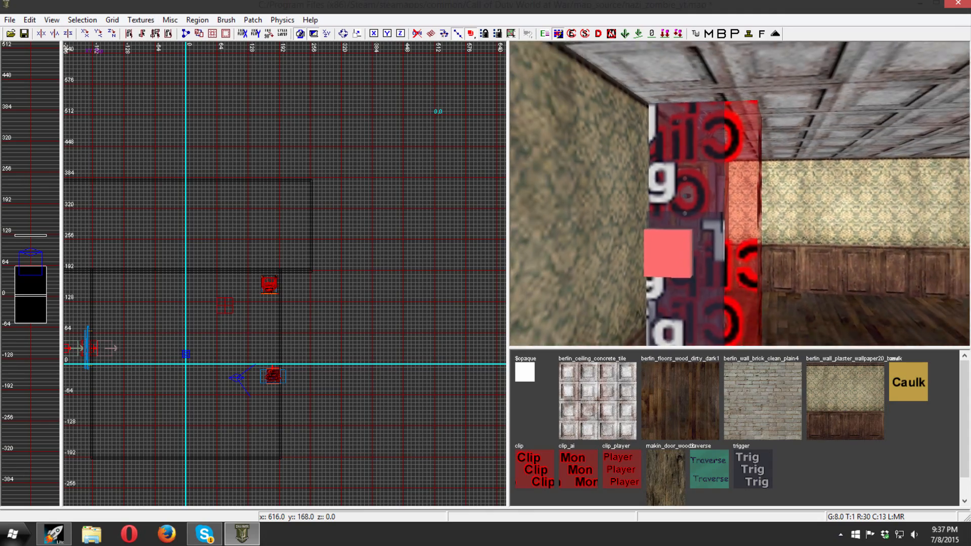
key("Left")
key("Left")
key("Left")
key("Left")
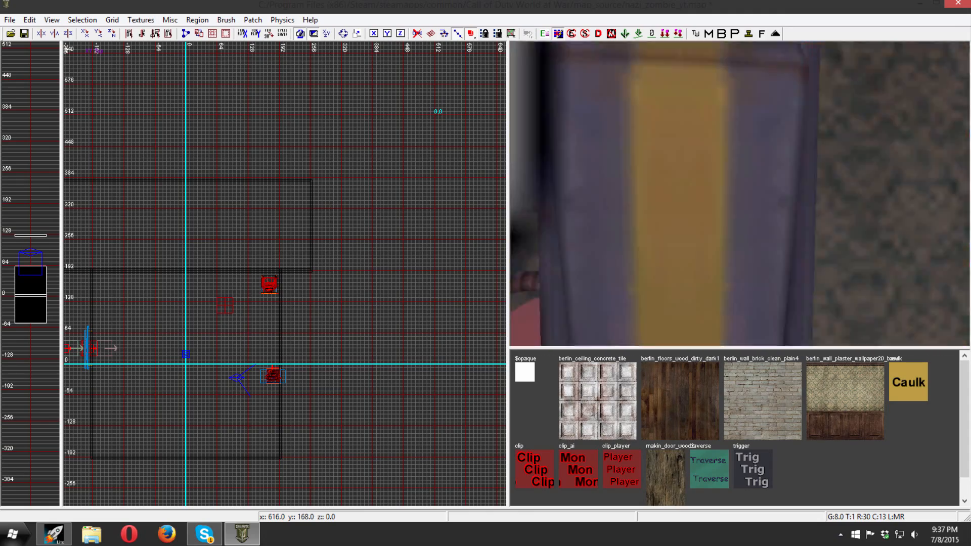
key("Down")
key("Down")
key("Down")
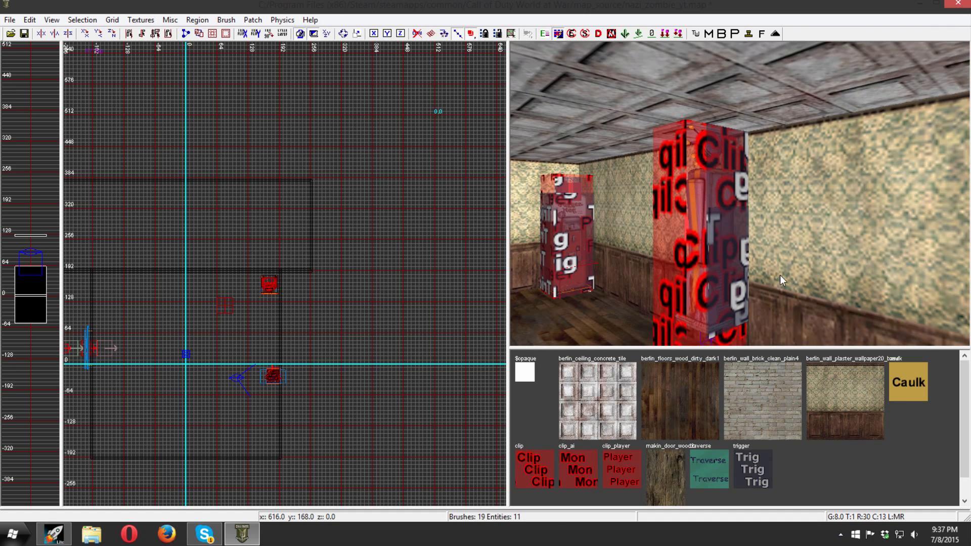
Select the PHD-Flopper machine, move it to the main room's south-west corner and rotate it about the Z axis.
left_click(695, 251, "shift")
right_click_drag(444, 275, 295, 335)
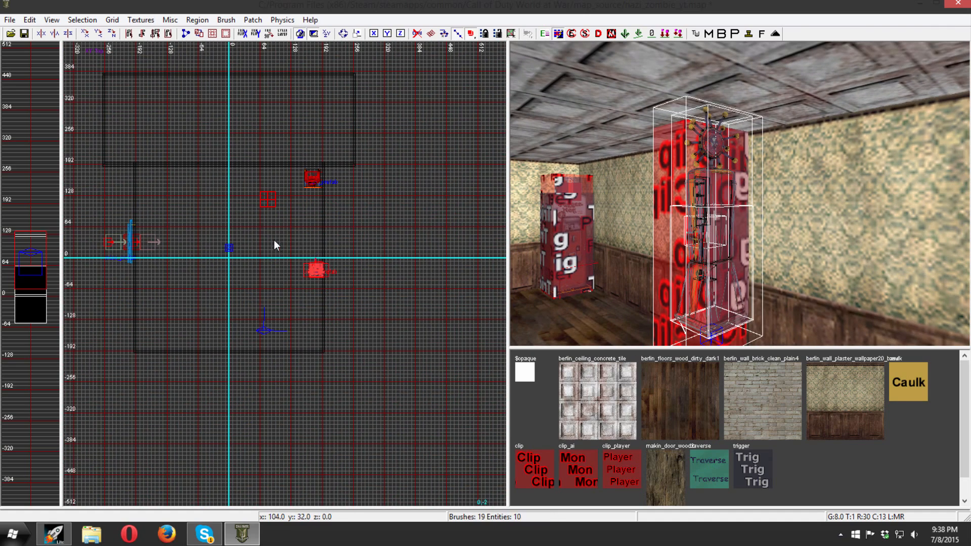
left_click_drag(315, 267, 152, 335)
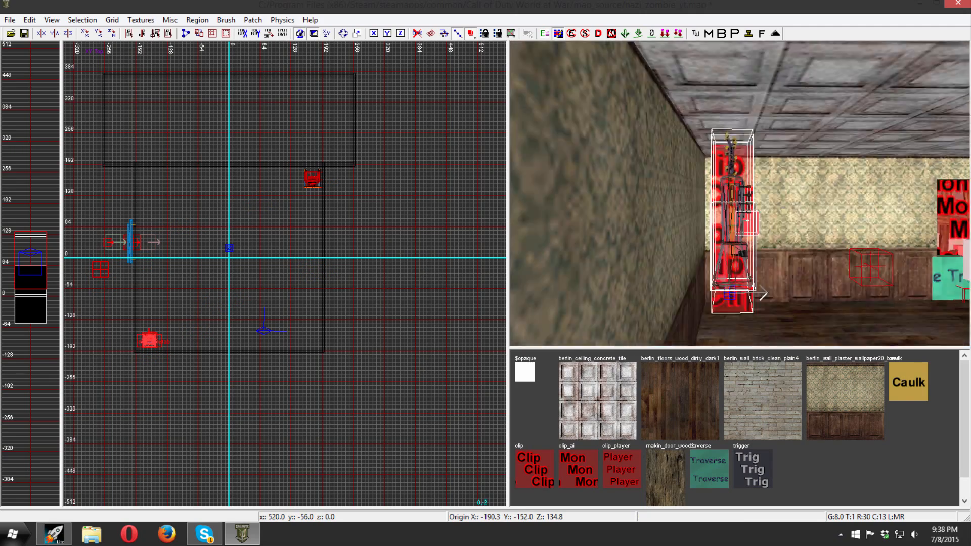
mouse_move(611, 240)
right_mouse_down()
mouse_move(587, 213)
mouse_move(628, 252)
mouse_move(610, 240)
right_mouse_up()
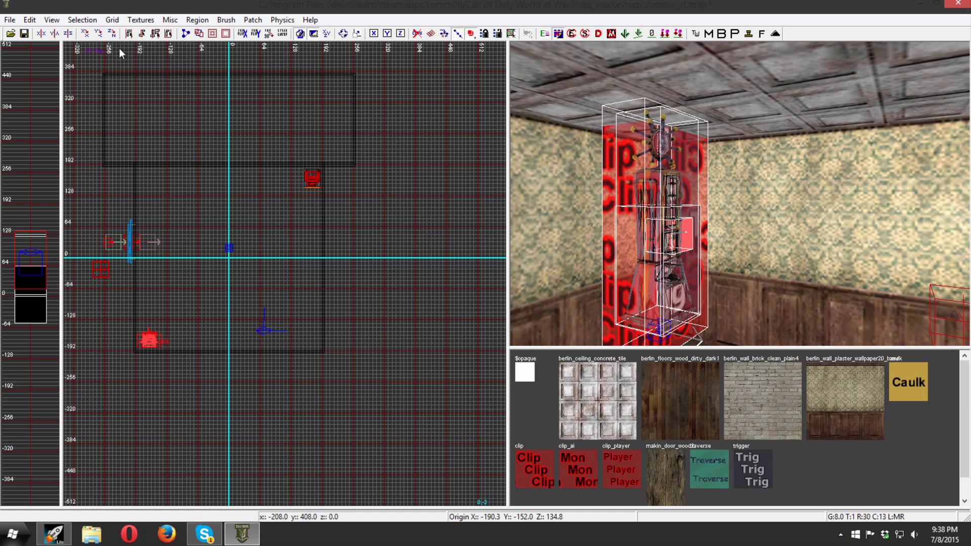
left_click(115, 36)
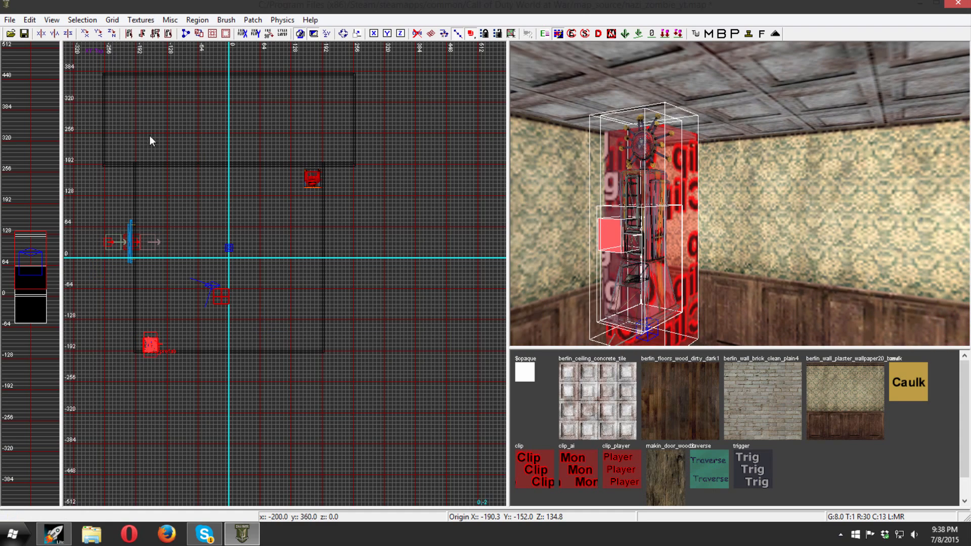
left_click_drag(144, 337, 148, 330)
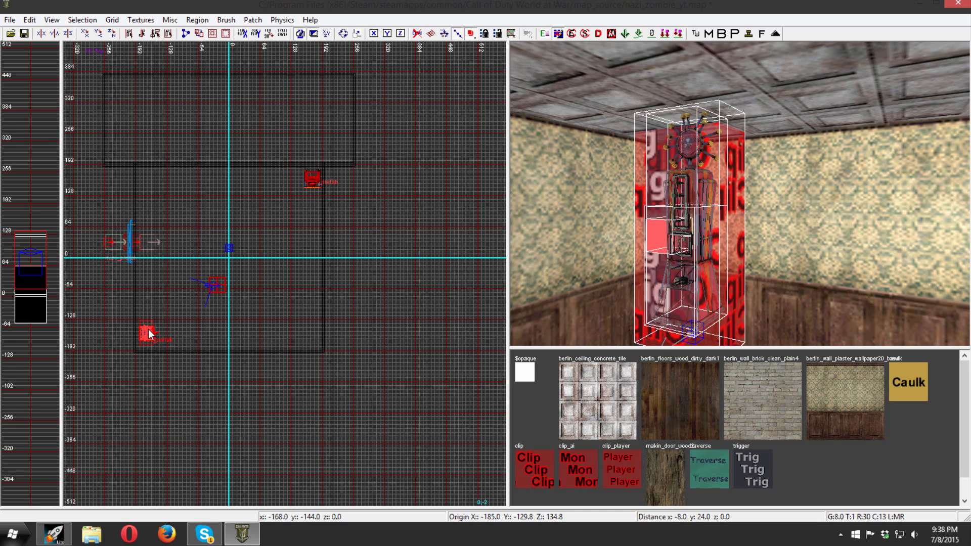
Switch to the front view at the PHD-Flopper machine's base and set the grid spacing to 0.25.
key("ctrl+Tab")
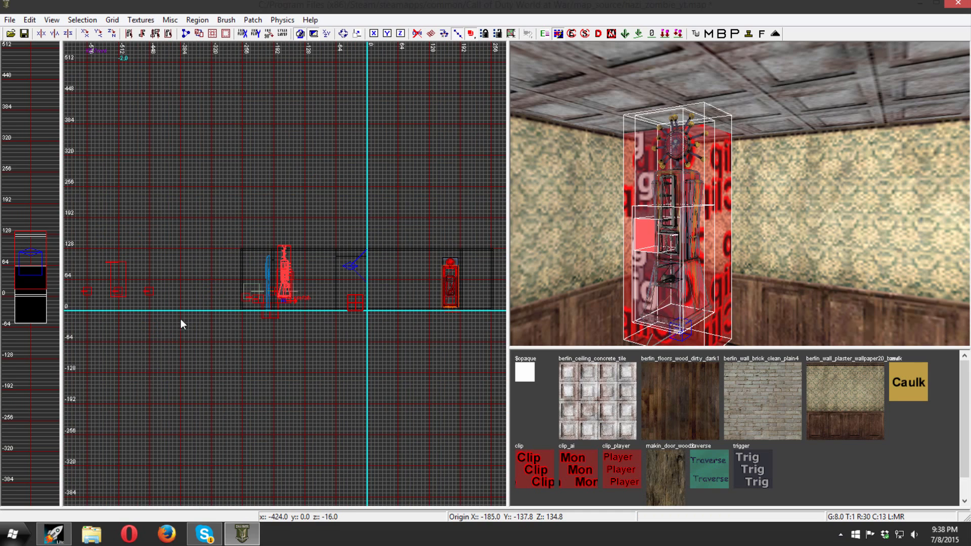
scroll(328, 289, "up", 5)
scroll(239, 296, "up", 3)
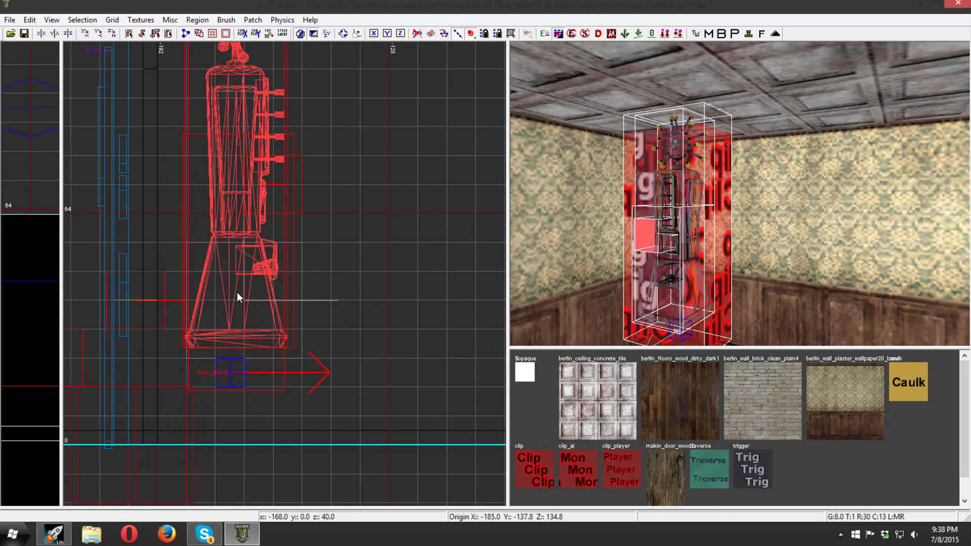
left_click(112, 20)
left_click(119, 47)
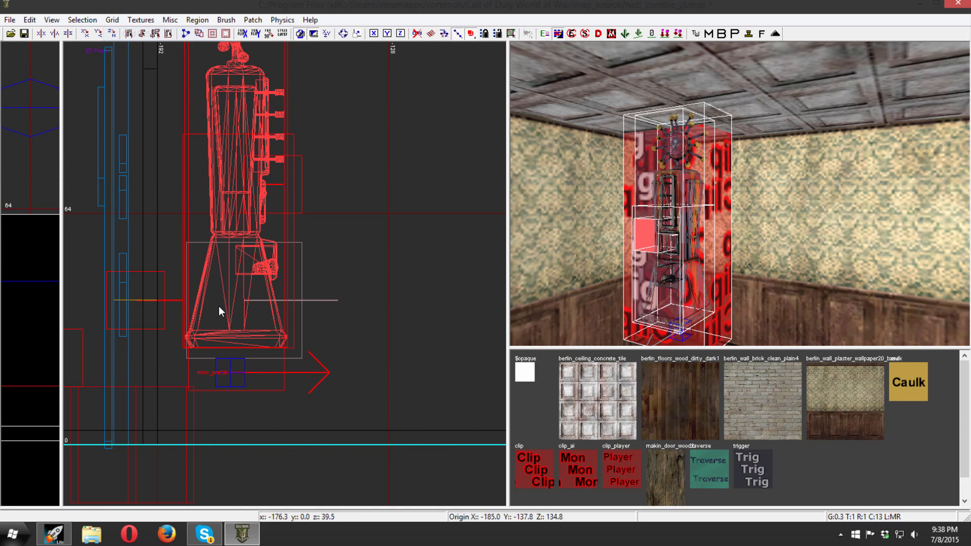
Lower the PHD-Flopper machine so that its base rests on the floor surface.
scroll(229, 315, "up", 2)
right_click_drag(284, 441, 263, 268)
scroll(263, 294, "up", 1)
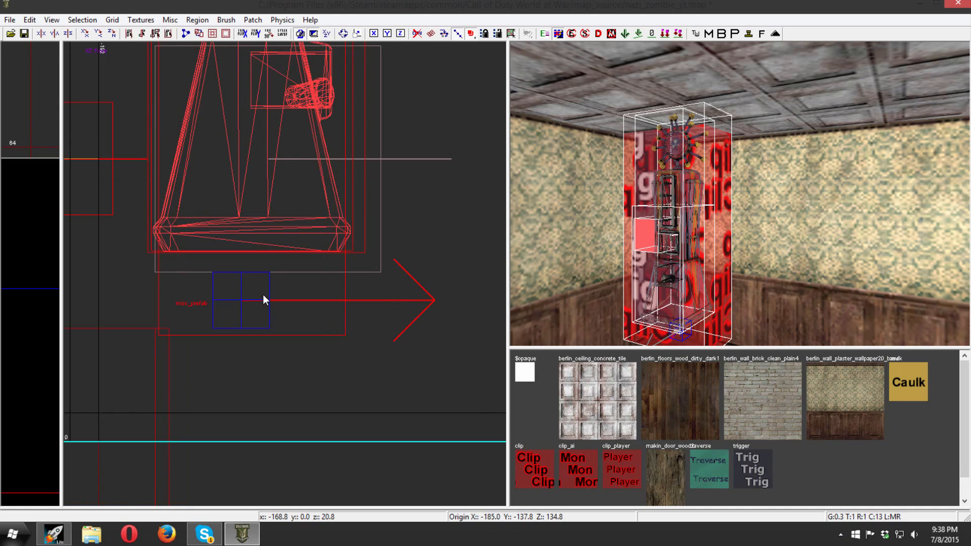
scroll(263, 294, "up", 1)
right_click_drag(268, 403, 268, 285)
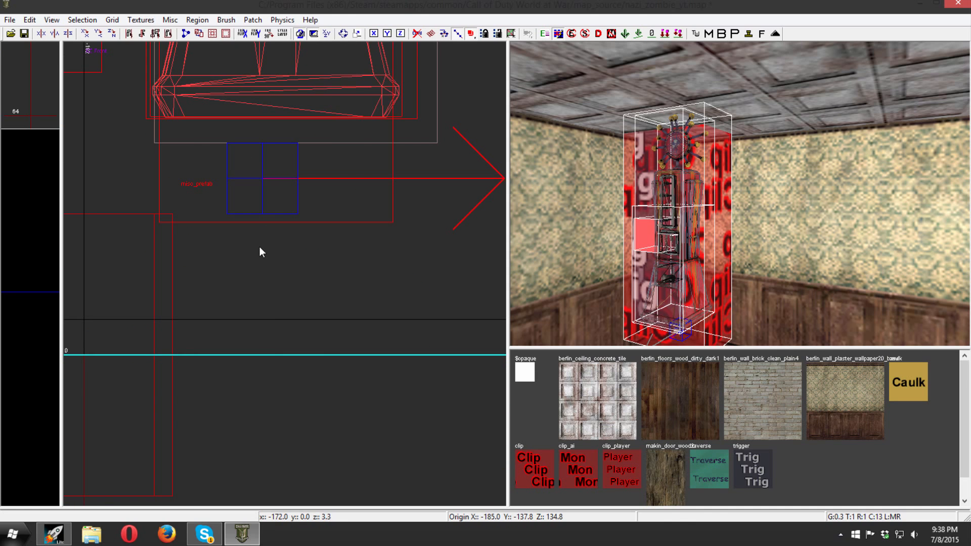
left_click_drag(250, 117, 246, 315)
scroll(246, 315, "up", 5)
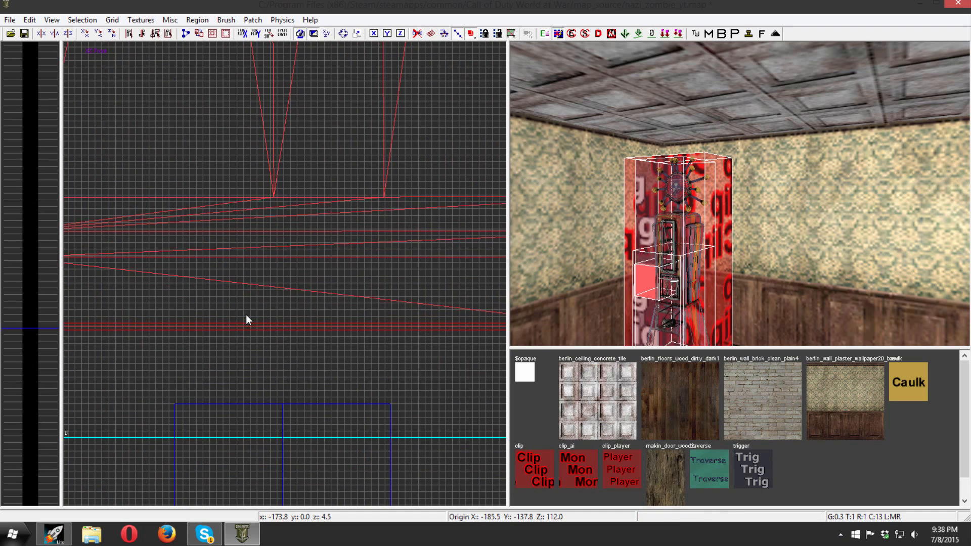
Return to the top view, deselect the PHD-Flopper machine and set the grid spacing to 8.
scroll(246, 316, "down", 6)
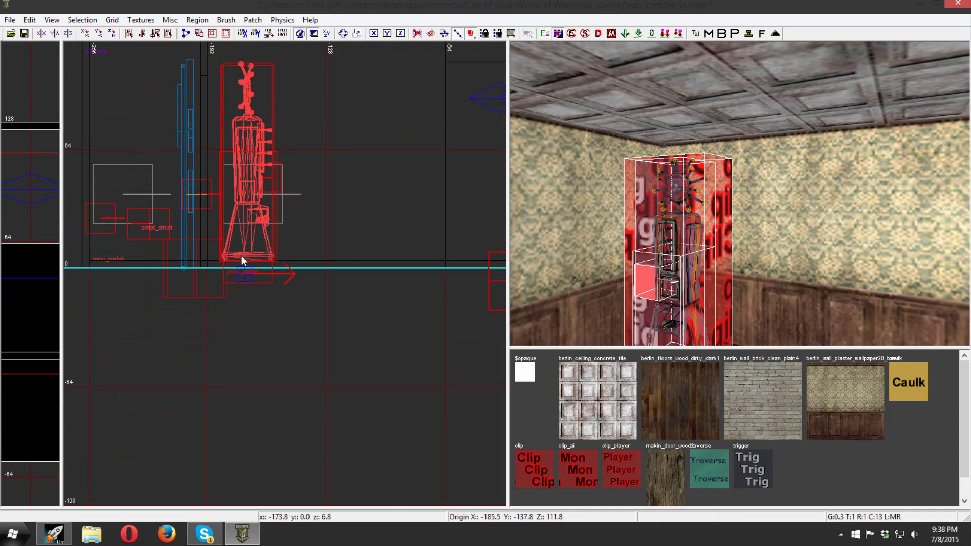
key("ctrl+Tab")
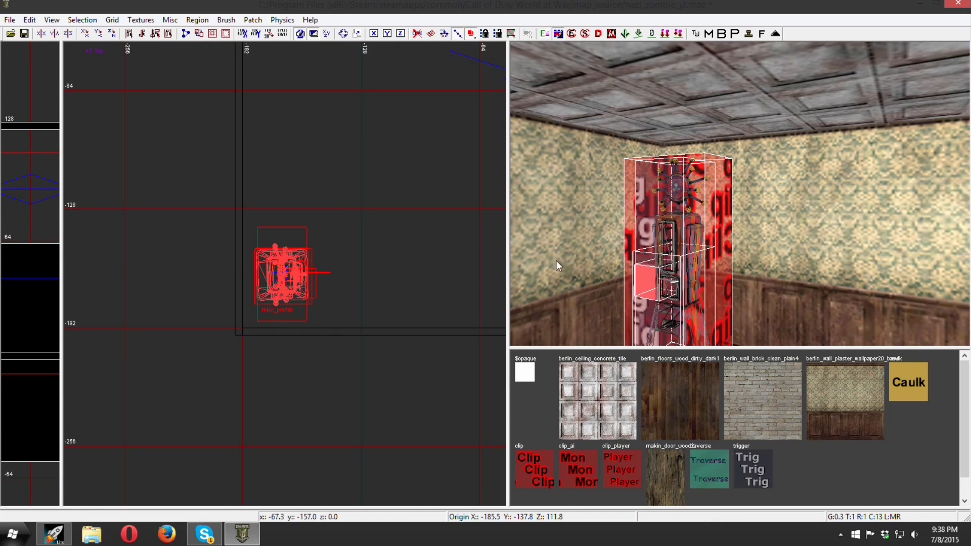
key("Escape")
left_click(112, 19)
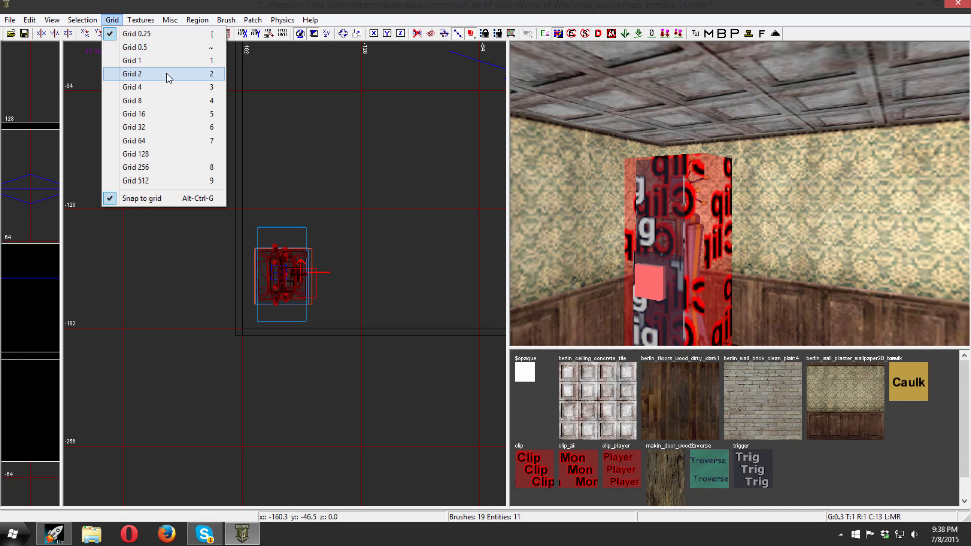
left_click(181, 101)
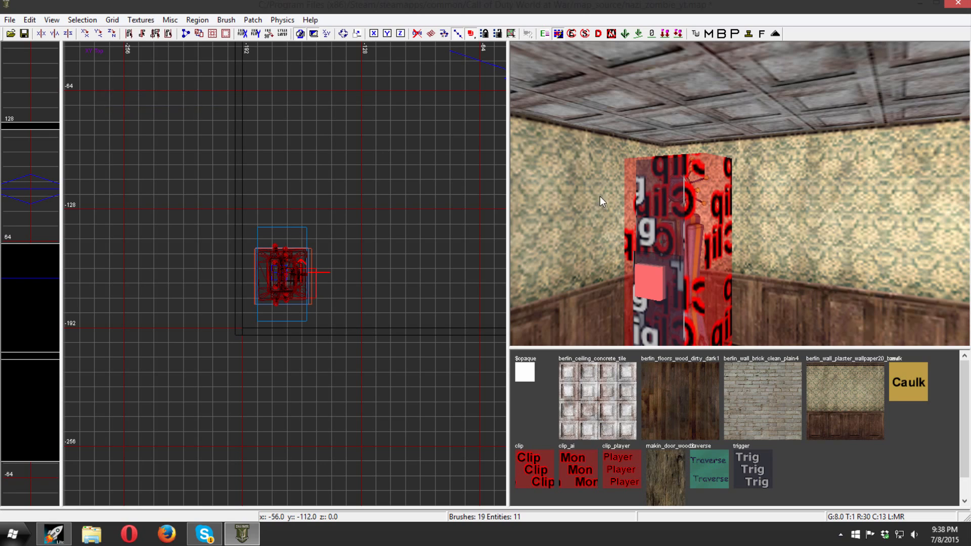
Bring the whole main room into the top view and start adding a misc prefab there.
right_click_drag(682, 253, 598, 248)
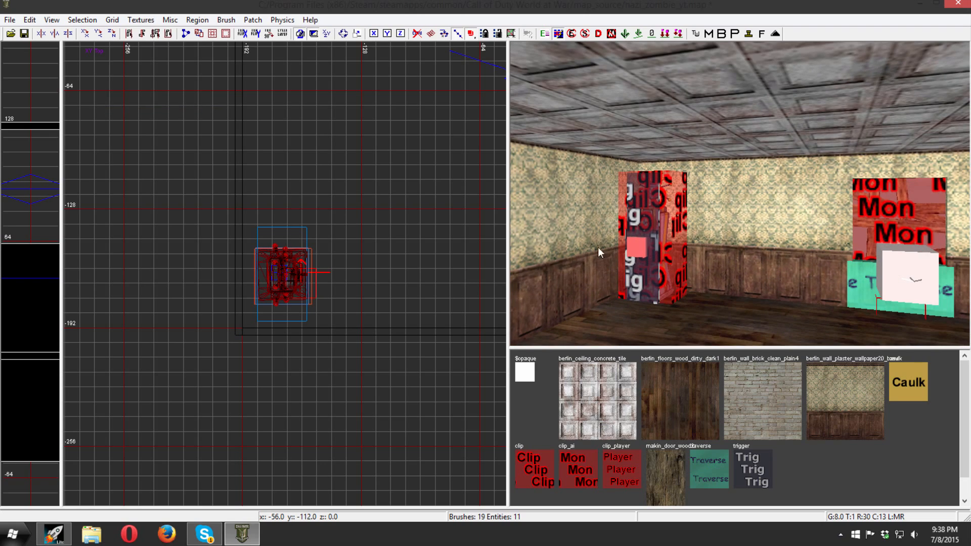
mouse_move(702, 287)
right_mouse_down()
mouse_move(729, 271)
mouse_move(693, 253)
mouse_move(647, 278)
mouse_move(718, 278)
mouse_move(708, 280)
right_mouse_up()
scroll(368, 294, "down", 4)
scroll(367, 294, "down", 3)
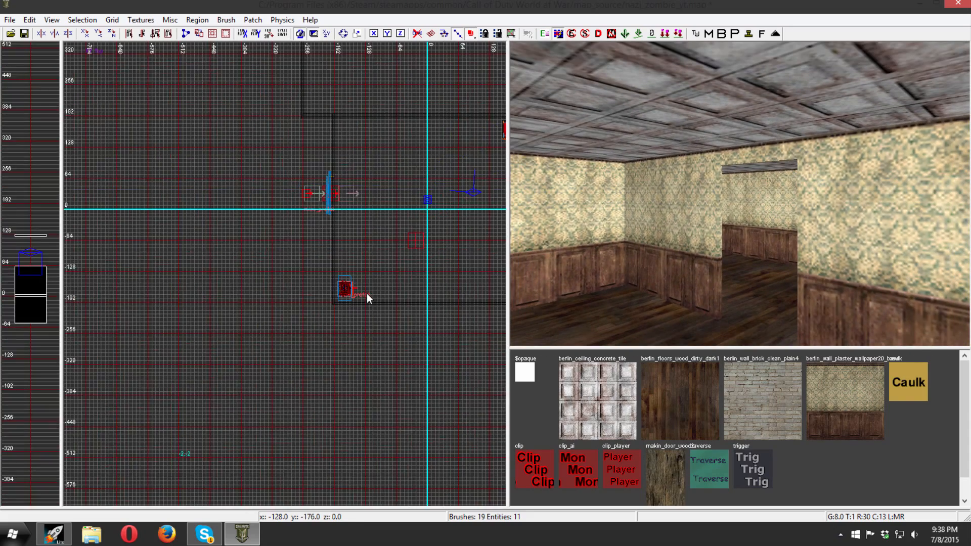
right_click_drag(395, 248, 351, 285)
scroll(362, 217, "up", 2)
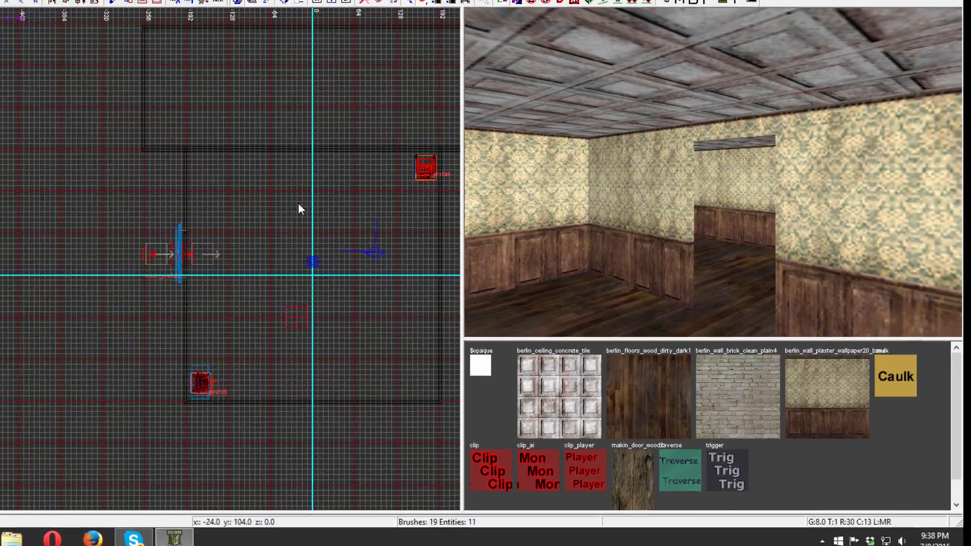
right_click(298, 207)
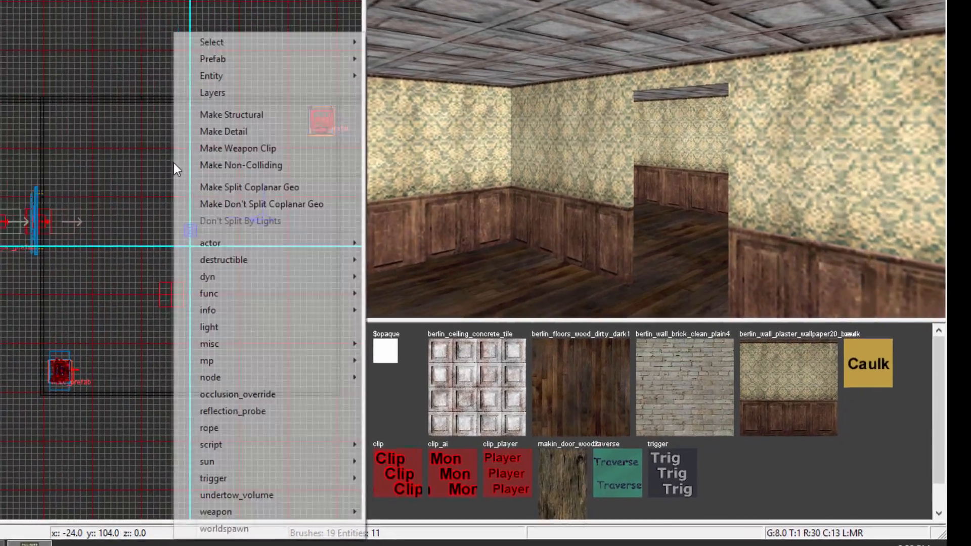
mouse_move(393, 359)
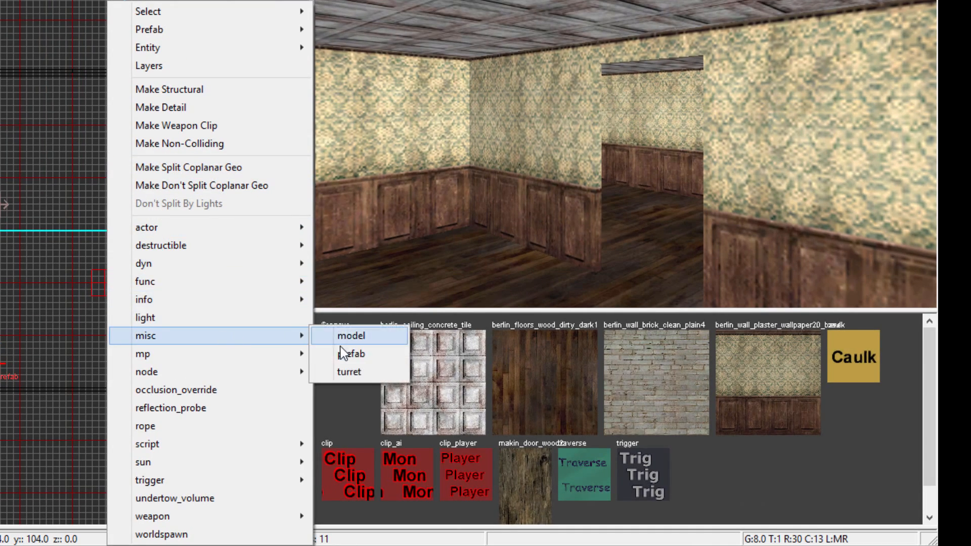
left_click(344, 354)
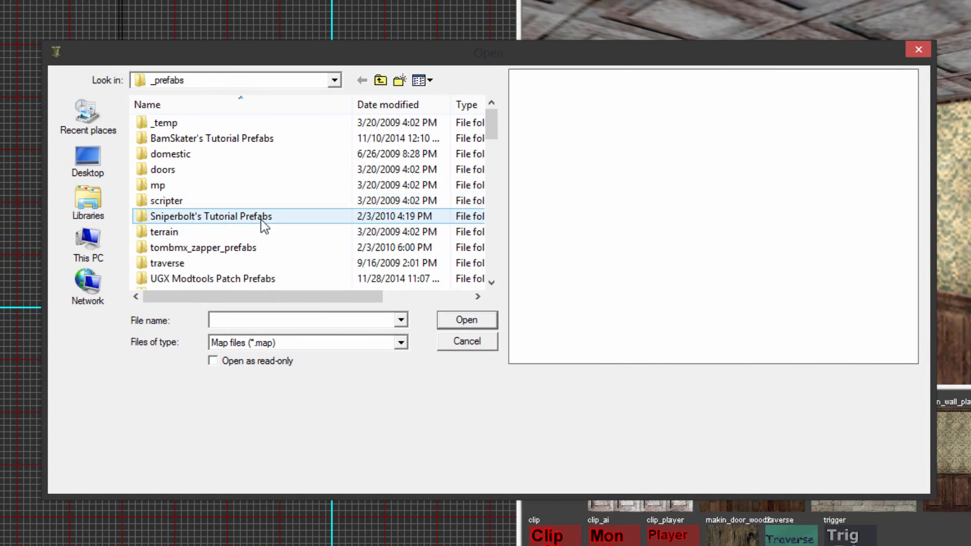
Look through the v2.0 and v1.0 folders of Sniperbolt's Tutorial Prefabs and return to the _prefabs folder.
double_click(261, 218)
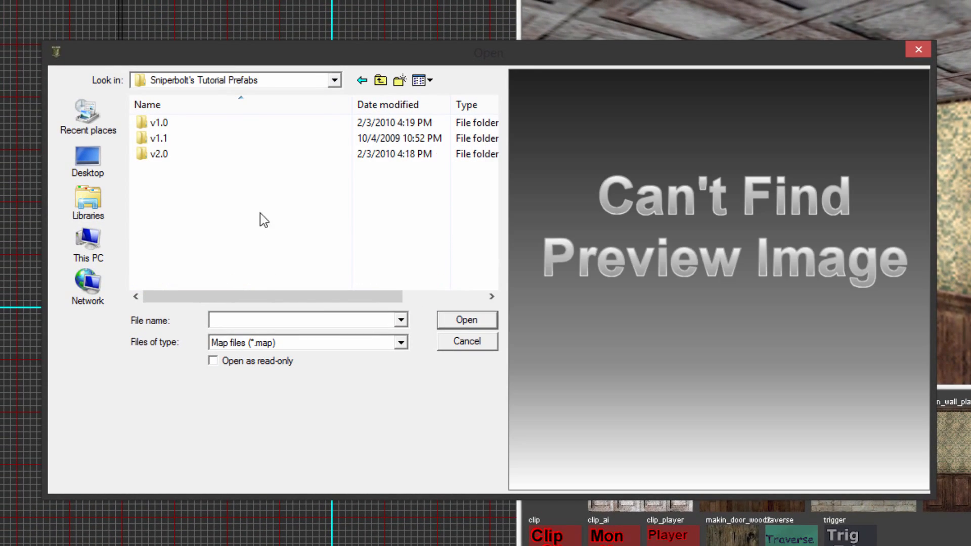
double_click(244, 152)
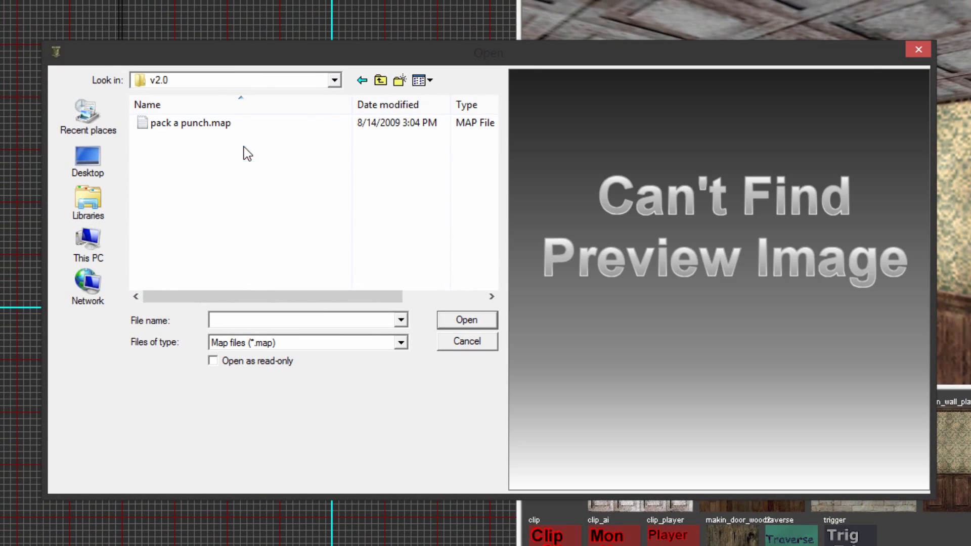
left_click(360, 82)
double_click(234, 116)
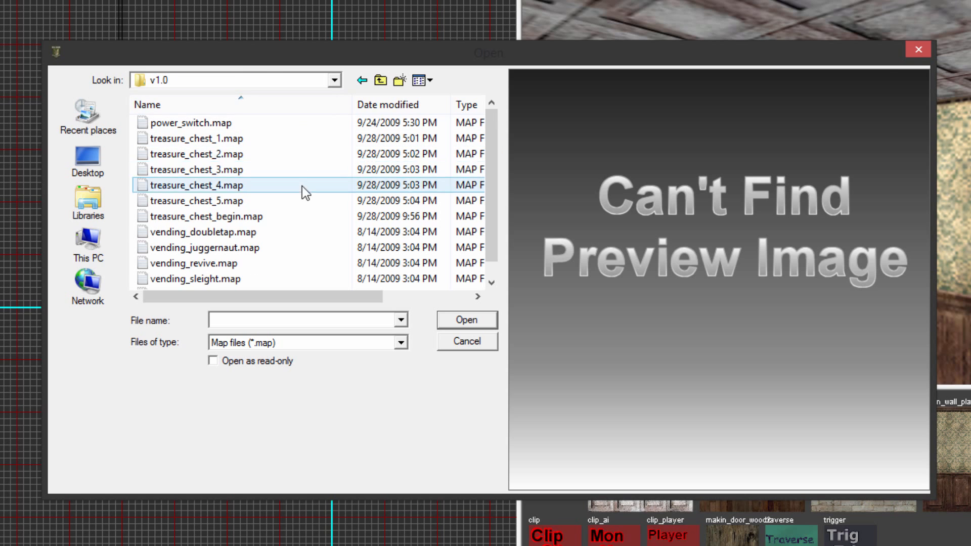
scroll(314, 182, "down", 1)
scroll(331, 167, "up", 1)
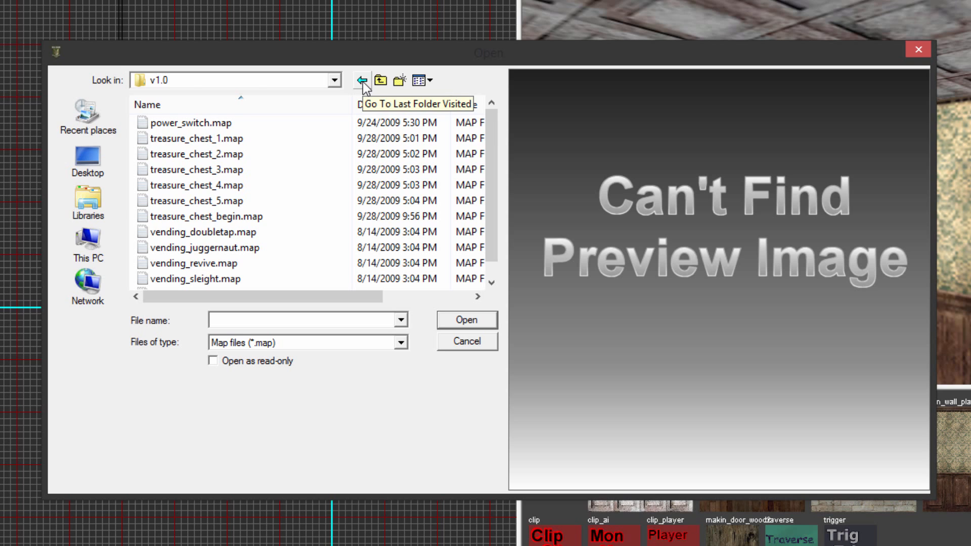
left_click(363, 81)
left_click(363, 81)
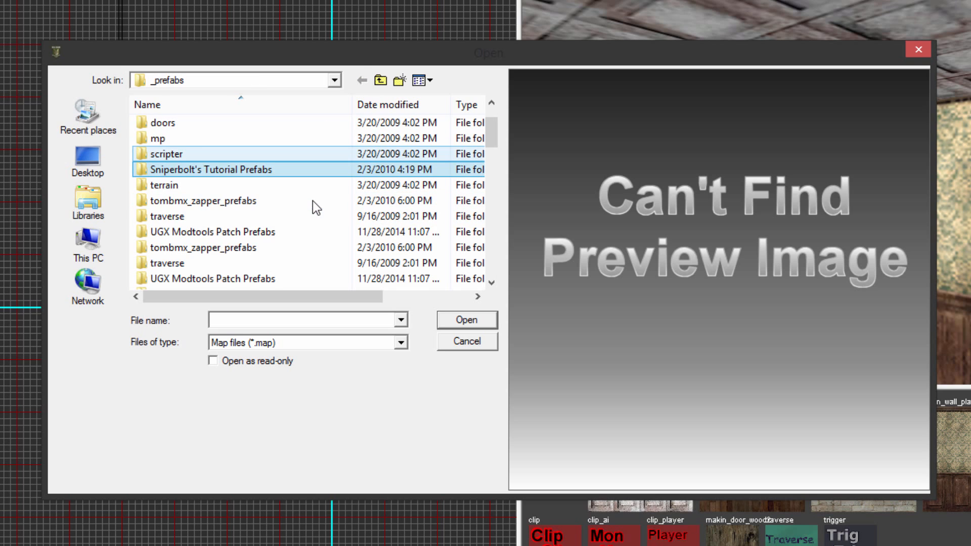
Insert the weapon_upgrade_m1garand.map prefab from the zombiemode folder.
scroll(313, 201, "down", 1)
double_click(248, 232)
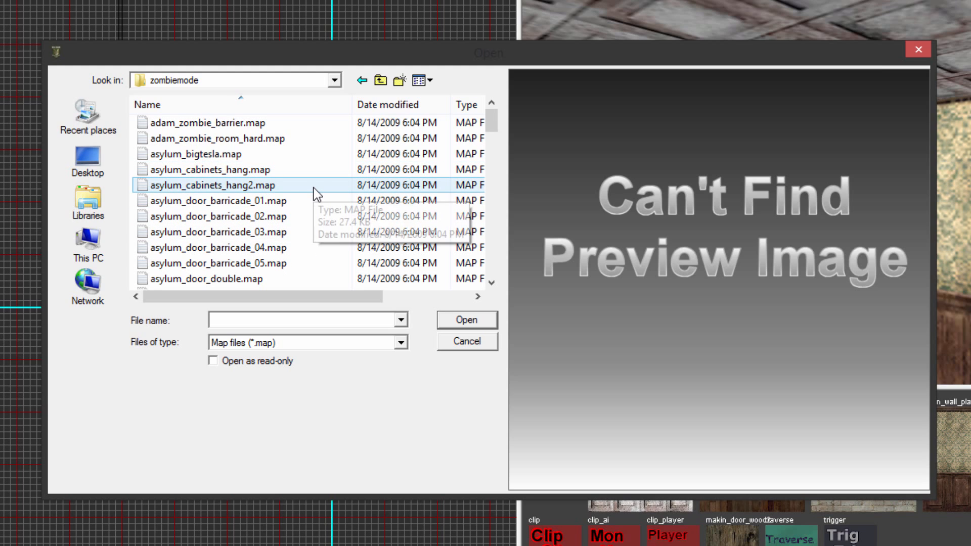
scroll(313, 187, "down", 16)
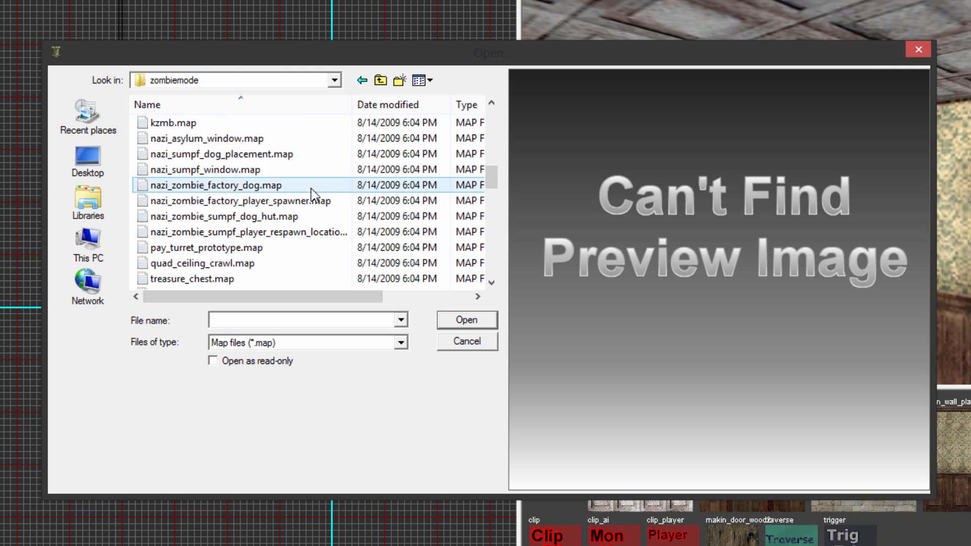
scroll(287, 189, "down", 7)
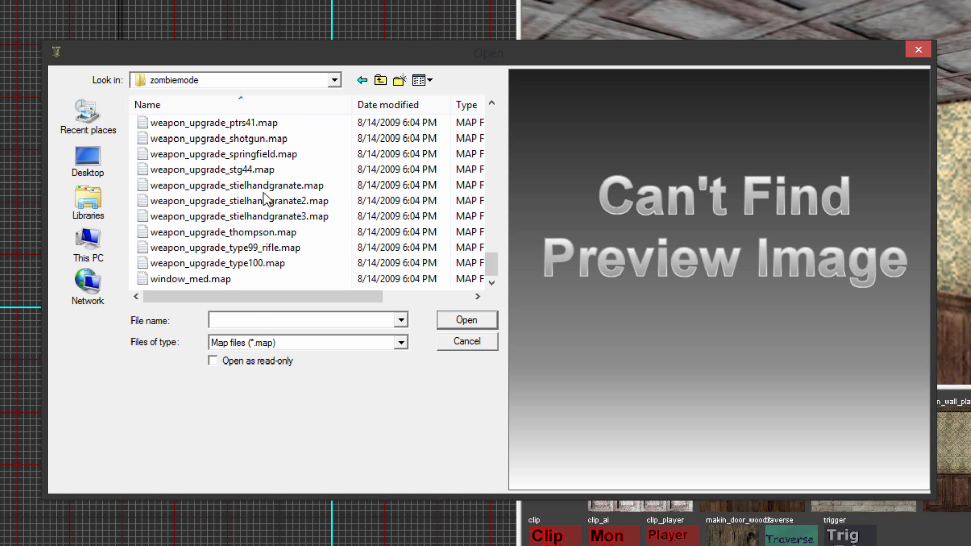
scroll(258, 208, "up", 6)
scroll(255, 211, "up", 3)
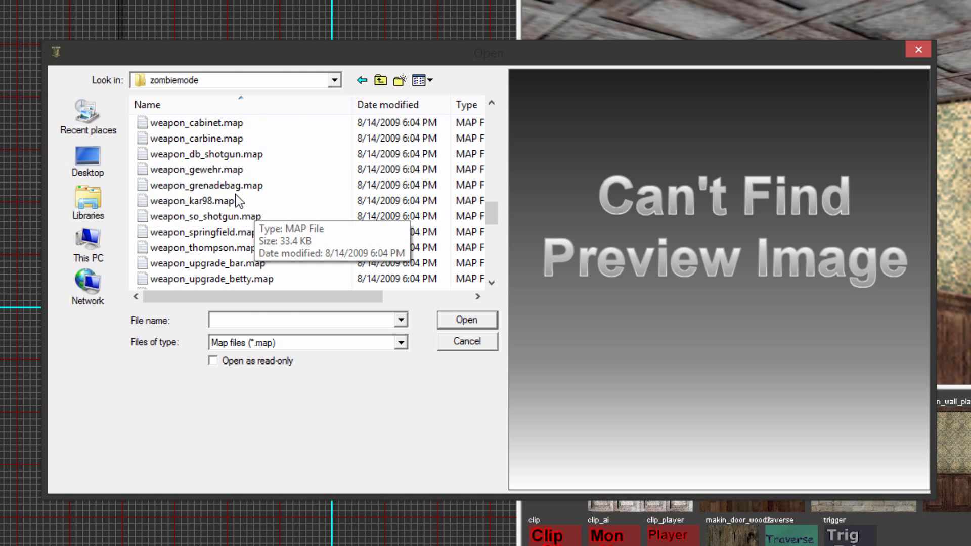
scroll(213, 130, "up", 2)
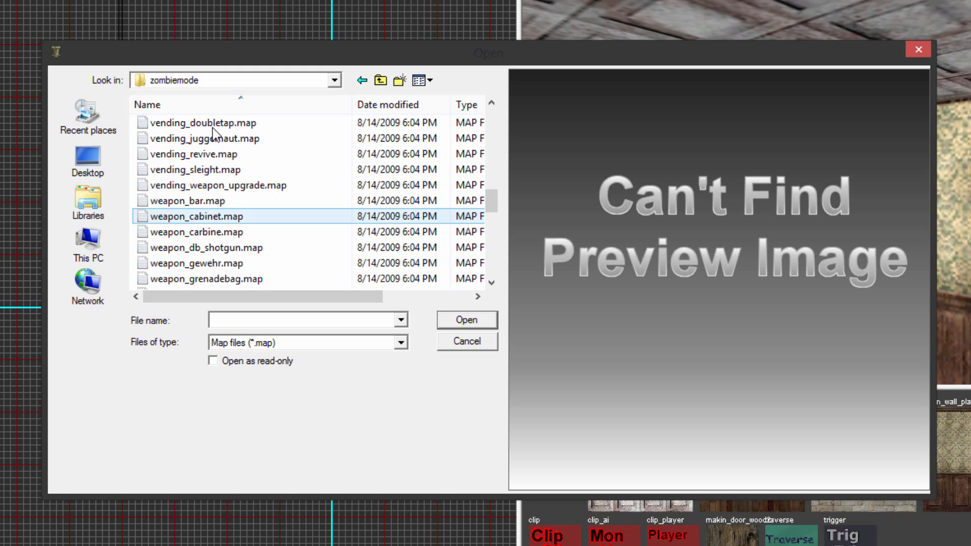
scroll(220, 217, "down", 2)
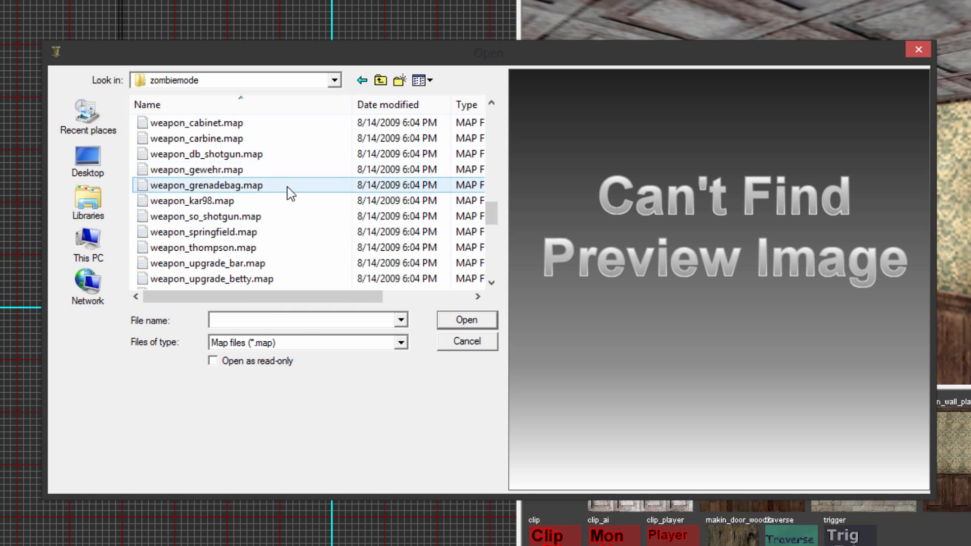
scroll(385, 184, "down", 2)
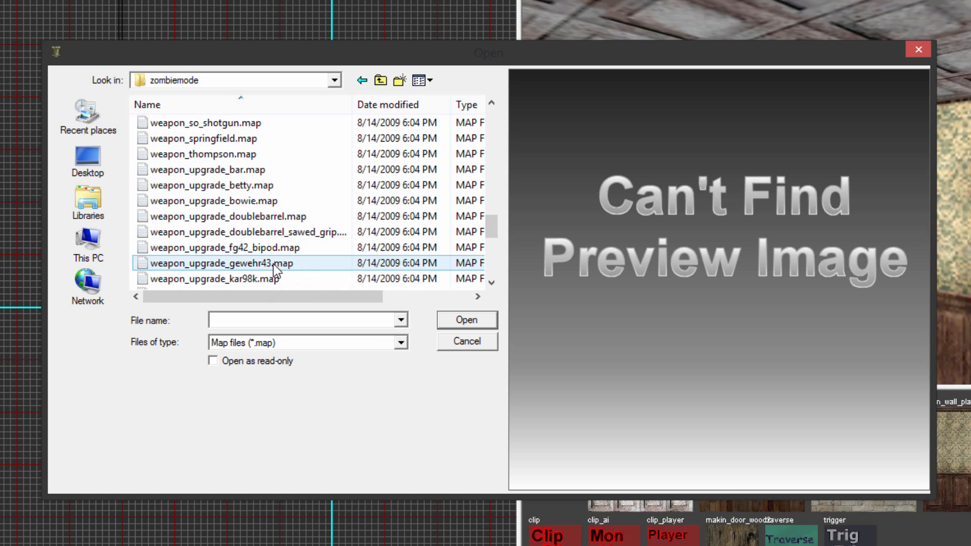
scroll(288, 279, "down", 1)
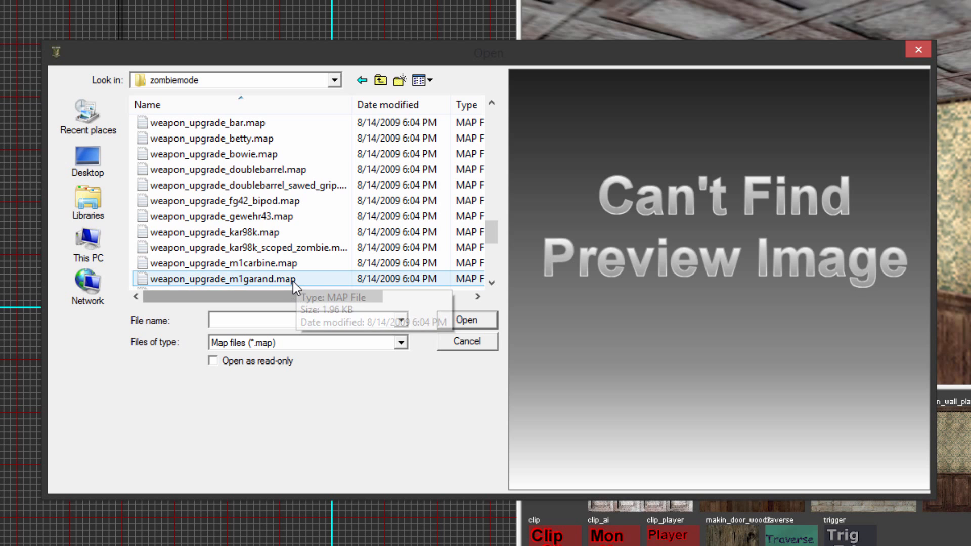
left_click(293, 279)
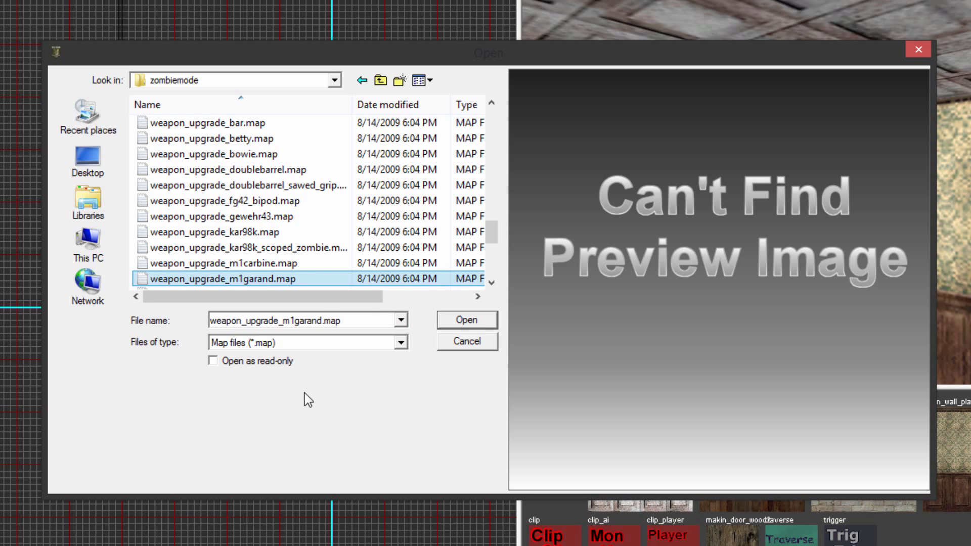
left_click(462, 321)
In the front view, raise the M1 Garand prefab from the floor to about half the room's height.
right_click_drag(757, 276, 759, 253)
key("ctrl+Tab")
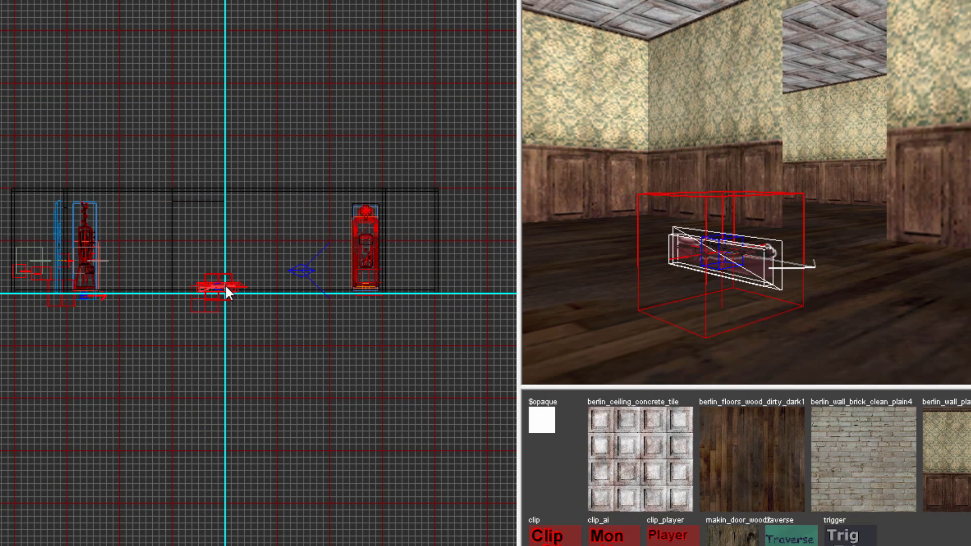
left_click_drag(226, 284, 232, 234)
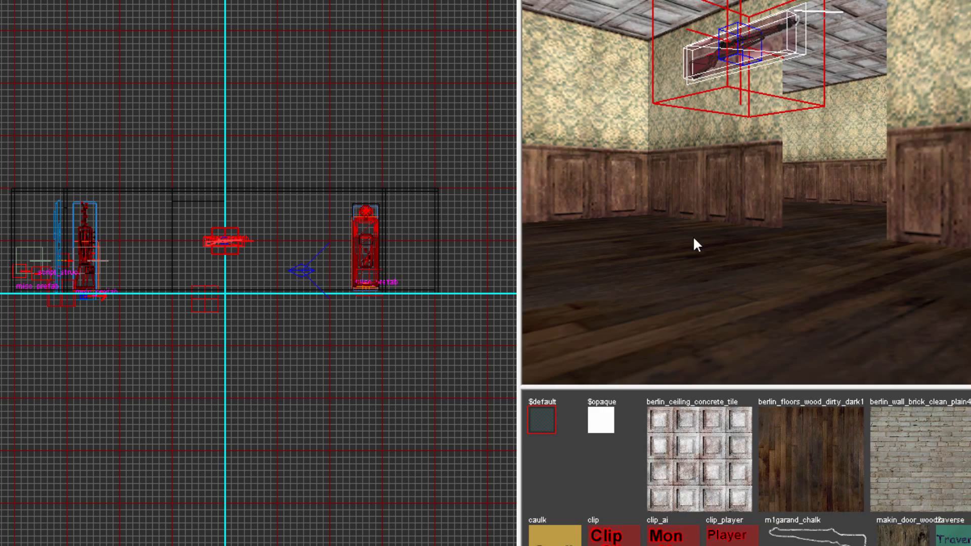
Deselect the M1 Garand prefab and examine it up close in the 3D view.
mouse_move(693, 238)
right_mouse_down()
mouse_move(694, 193)
mouse_move(693, 238)
right_mouse_up()
key("Escape")
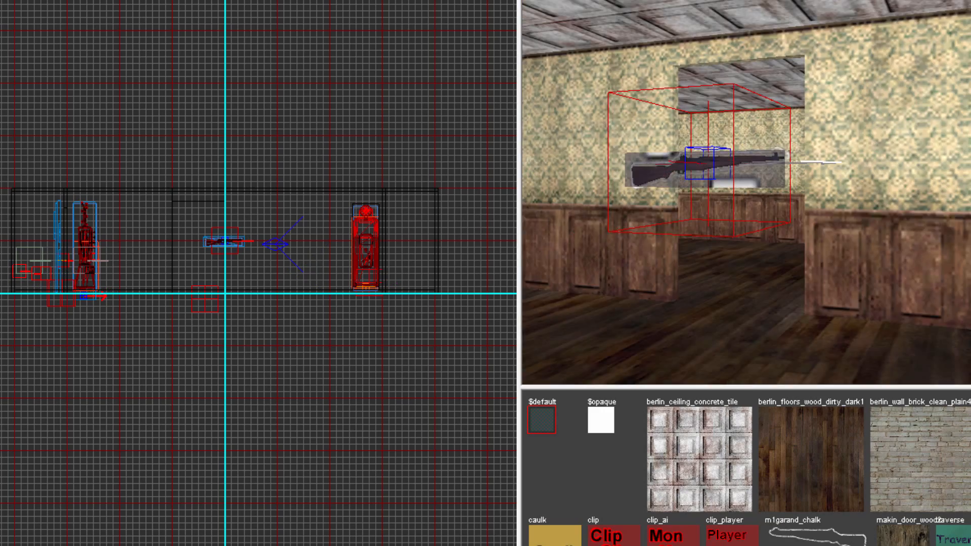
key("Up")
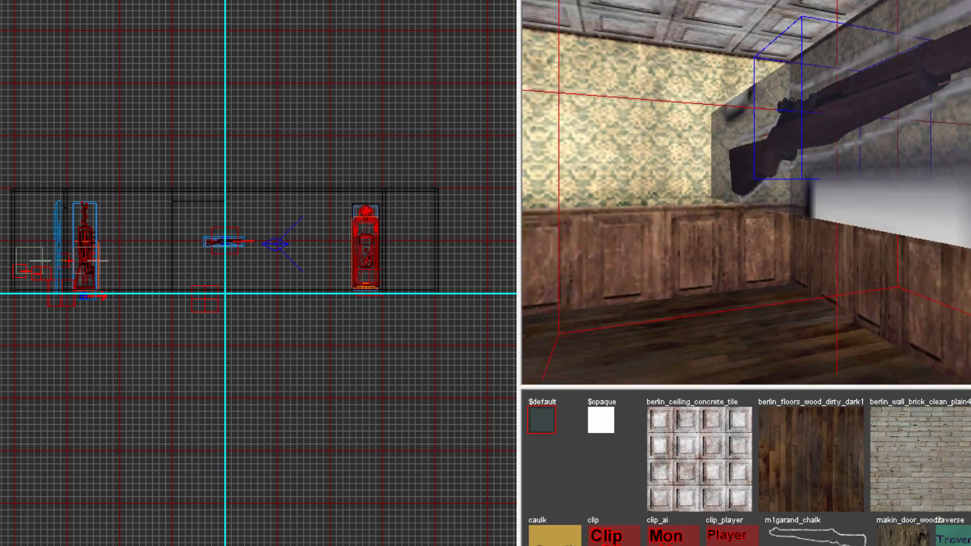
key("Right")
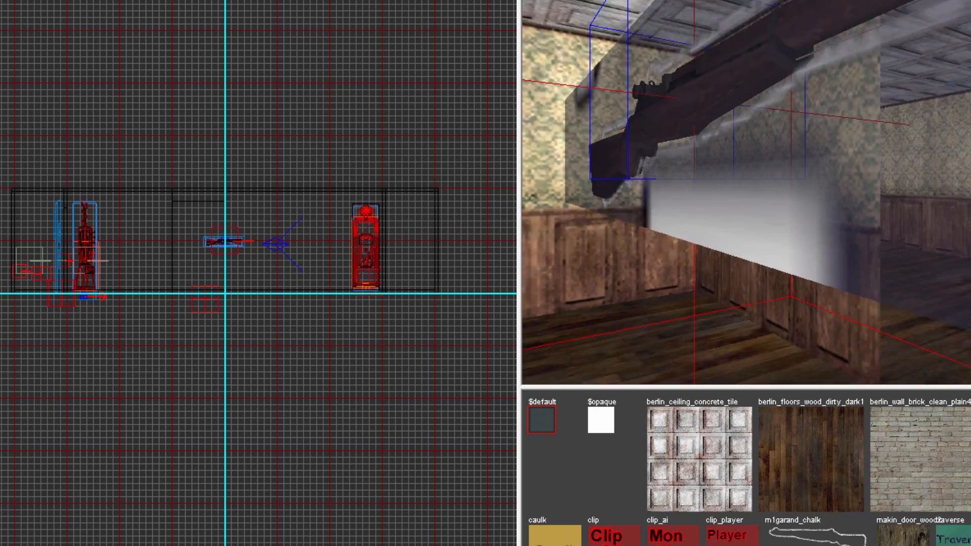
key("Down")
Select the M1 Garand prefab and move it in the top view to the main room's north wall near the north-west corner.
left_click(739, 169, "shift")
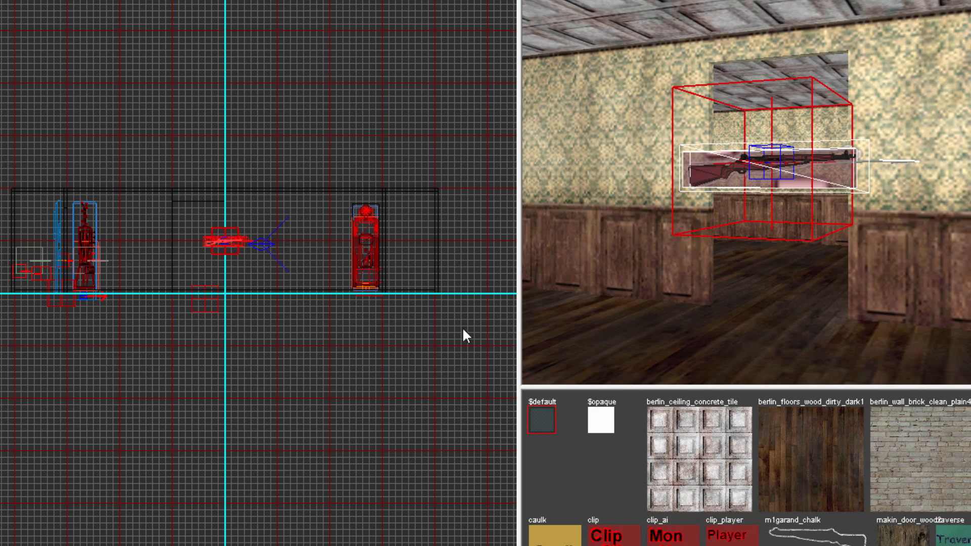
key("ctrl+Tab")
key("ctrl+Tab")
key("ctrl+Tab")
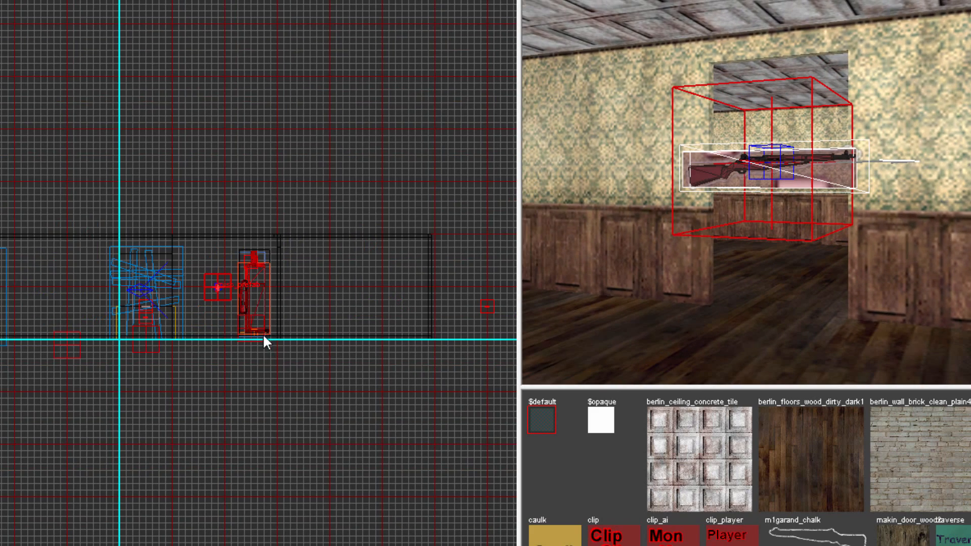
key("ctrl+Tab")
left_click_drag(212, 284, 114, 231)
mouse_move(566, 263)
right_mouse_down()
mouse_move(719, 286)
mouse_move(703, 283)
mouse_move(723, 283)
mouse_move(714, 271)
mouse_move(744, 263)
mouse_move(743, 248)
mouse_move(683, 248)
mouse_move(682, 222)
mouse_move(703, 202)
mouse_move(728, 203)
mouse_move(719, 263)
mouse_move(698, 268)
mouse_move(673, 248)
mouse_move(696, 266)
right_mouse_up()
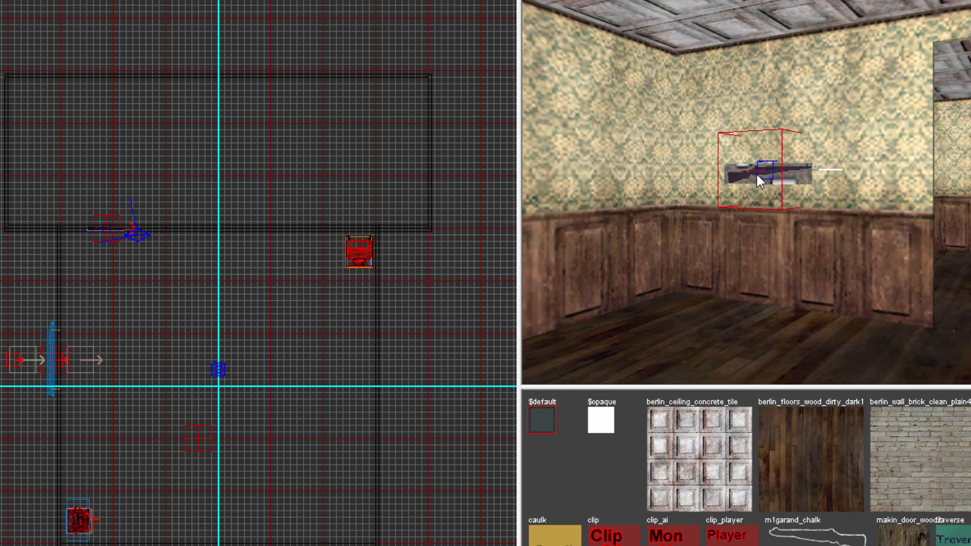
Select the M1 Garand prefab and examine its height on the wall in the side and 3D views, clearing the selection at the end.
left_click(757, 172, "shift")
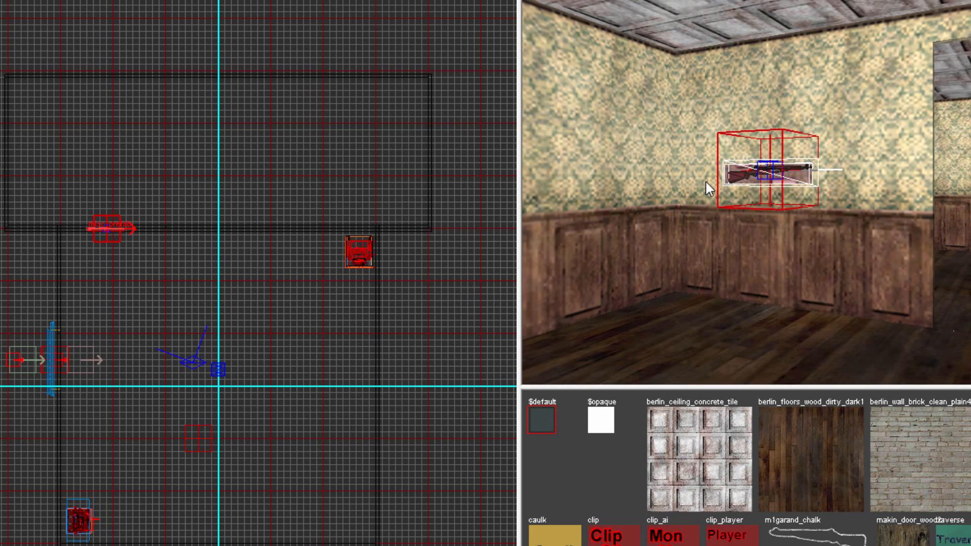
key("ctrl+Tab")
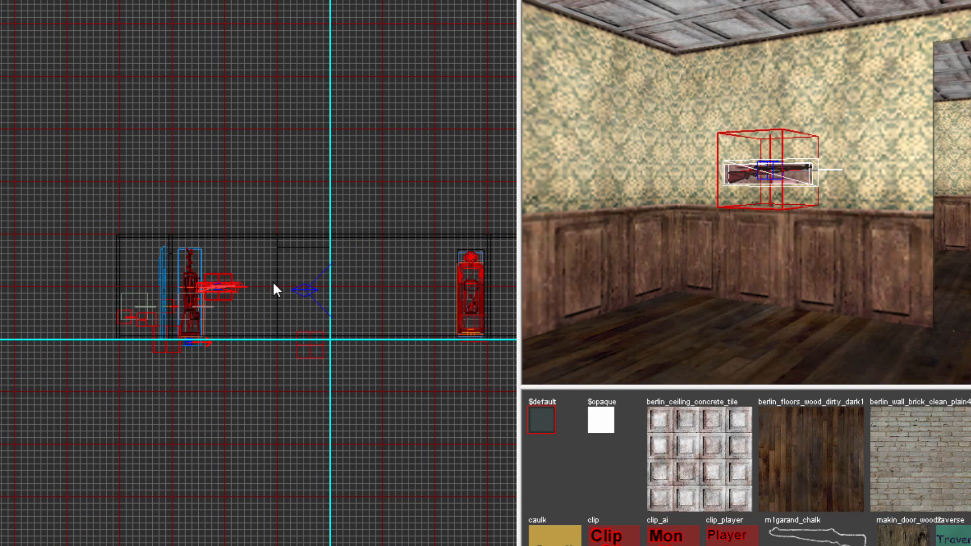
scroll(216, 281, "up", 3)
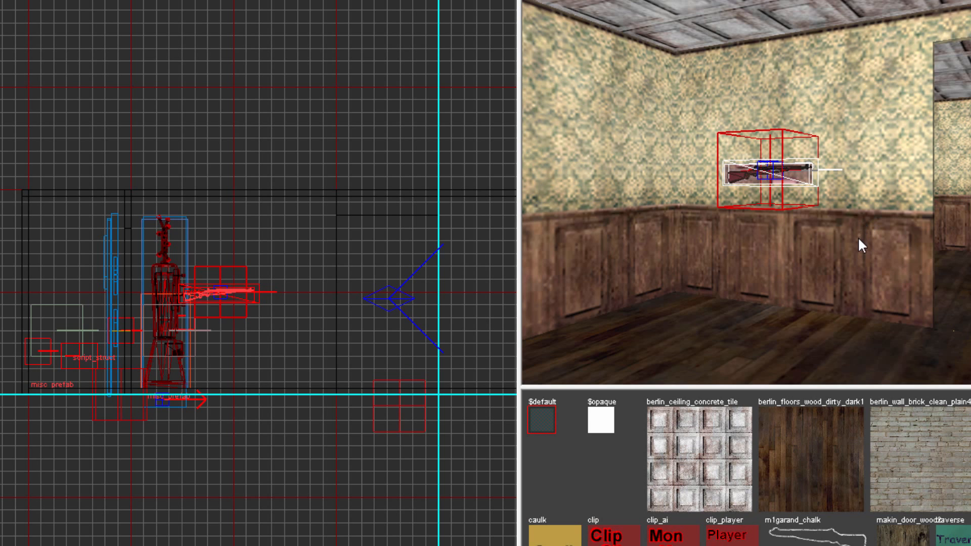
right_click_drag(859, 239, 799, 172)
right_click_drag(879, 282, 638, 336)
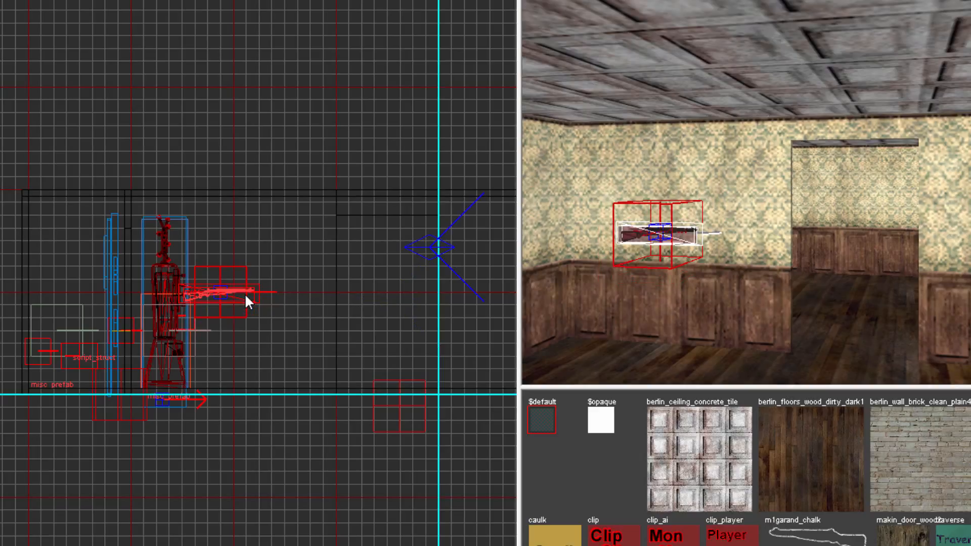
right_click_drag(622, 292, 622, 313)
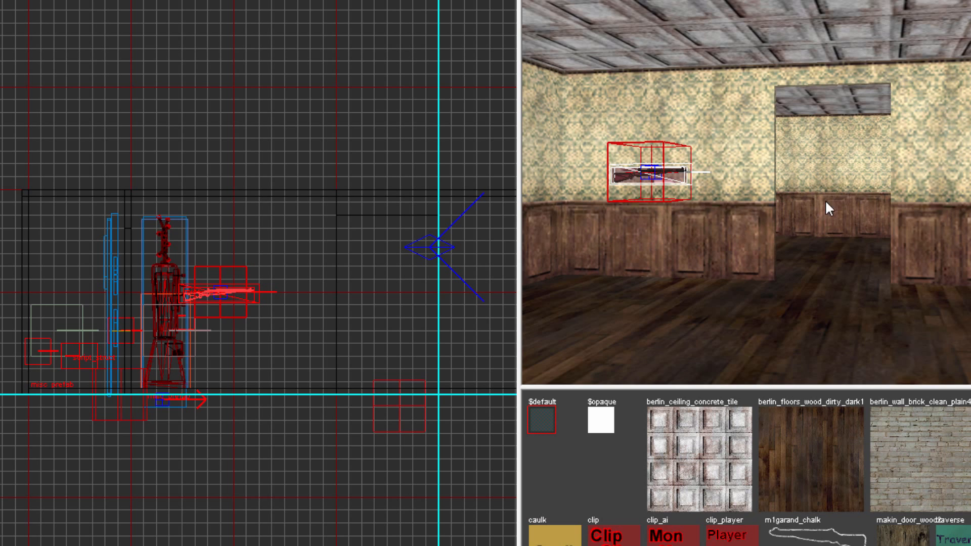
right_click_drag(808, 310, 789, 286)
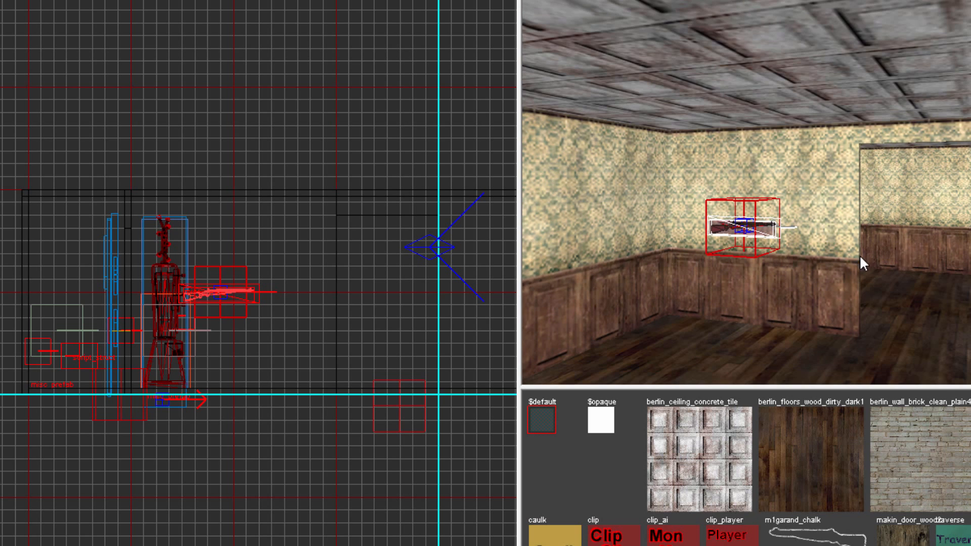
key("z")
key("a")
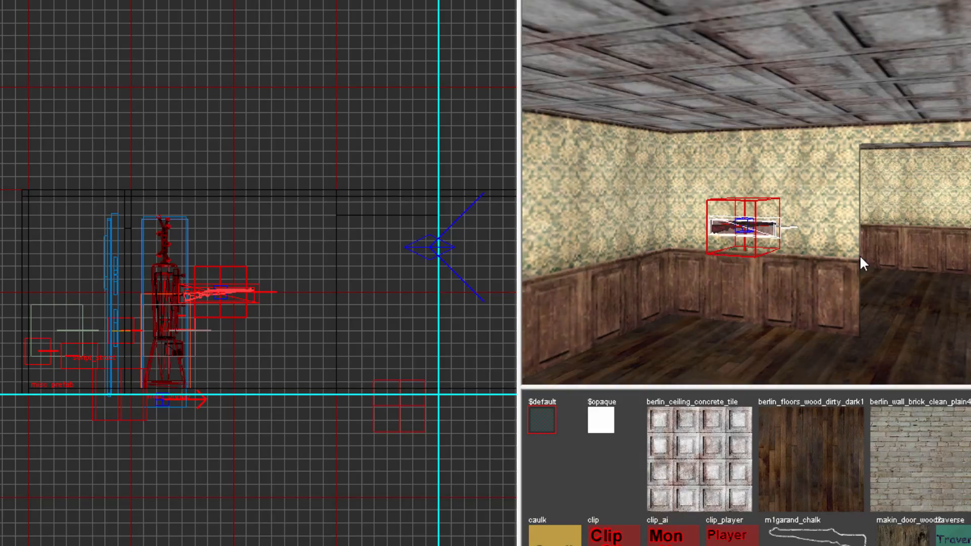
key("z")
key("a")
key("Escape")
right_click(736, 254)
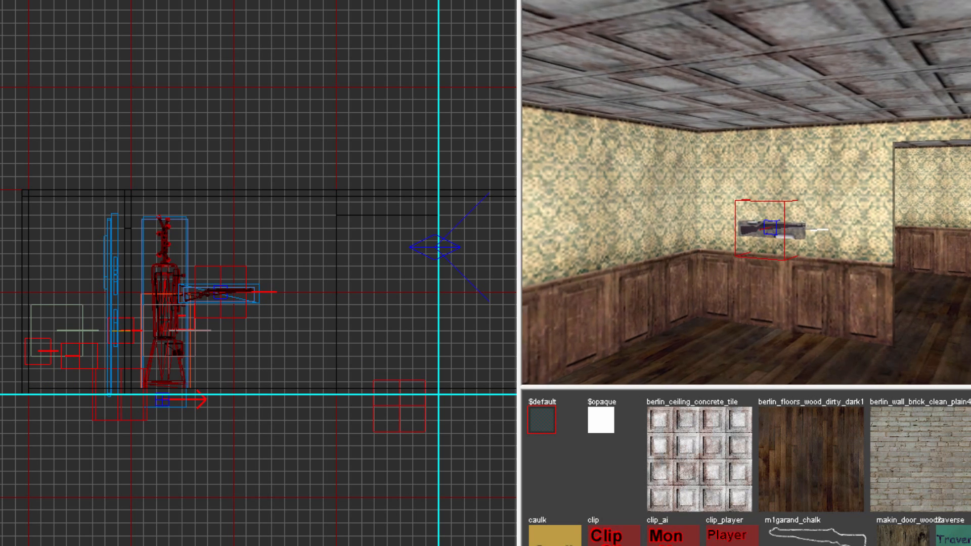
right_click(543, 328)
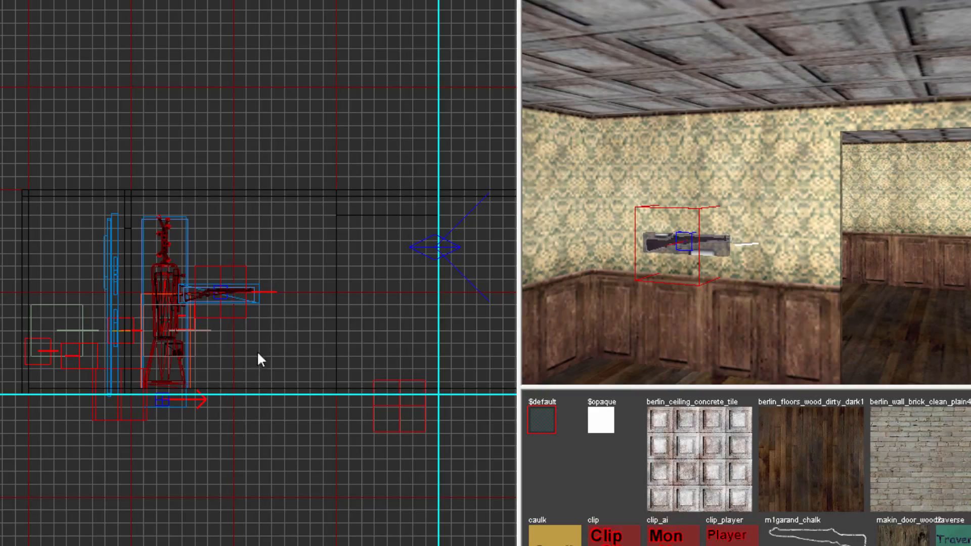
Insert a German ber_sshonor zombie actor beside the M1 Garand and lower it to the floor as a height reference.
right_click(285, 330)
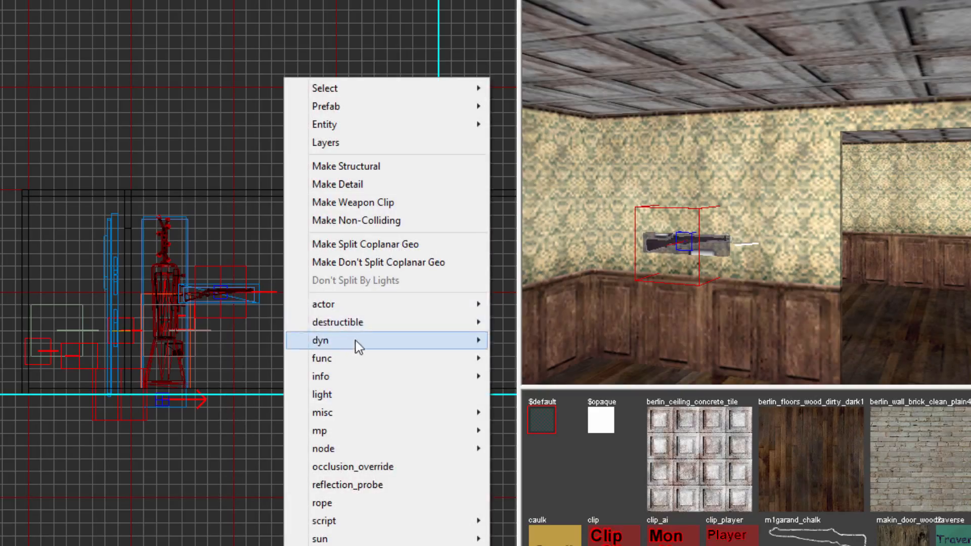
mouse_move(369, 305)
mouse_move(543, 306)
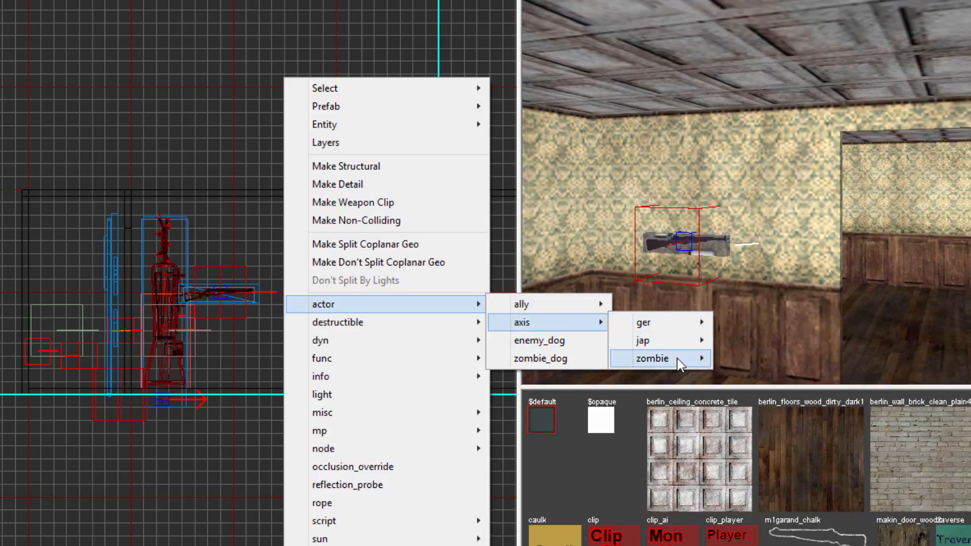
mouse_move(678, 359)
mouse_move(790, 359)
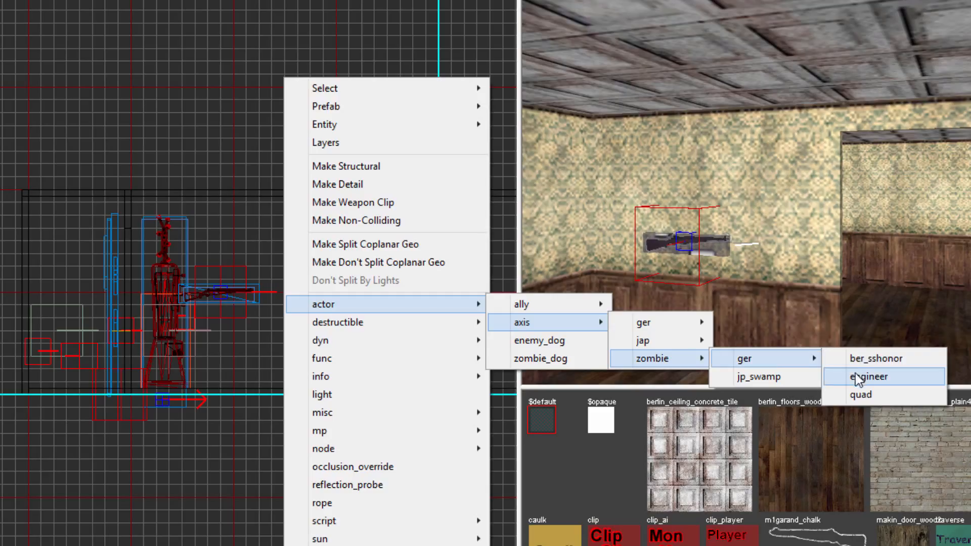
left_click(856, 359)
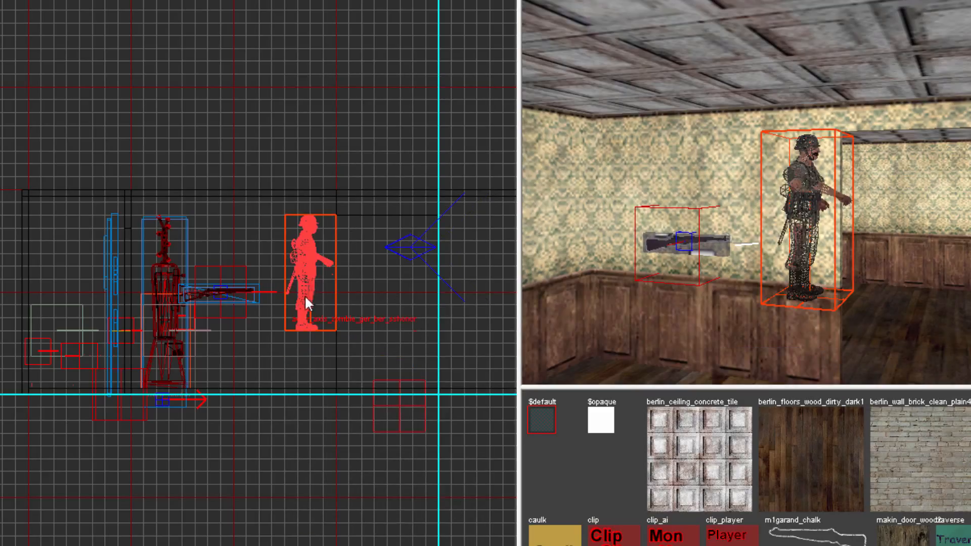
left_click_drag(304, 296, 303, 336)
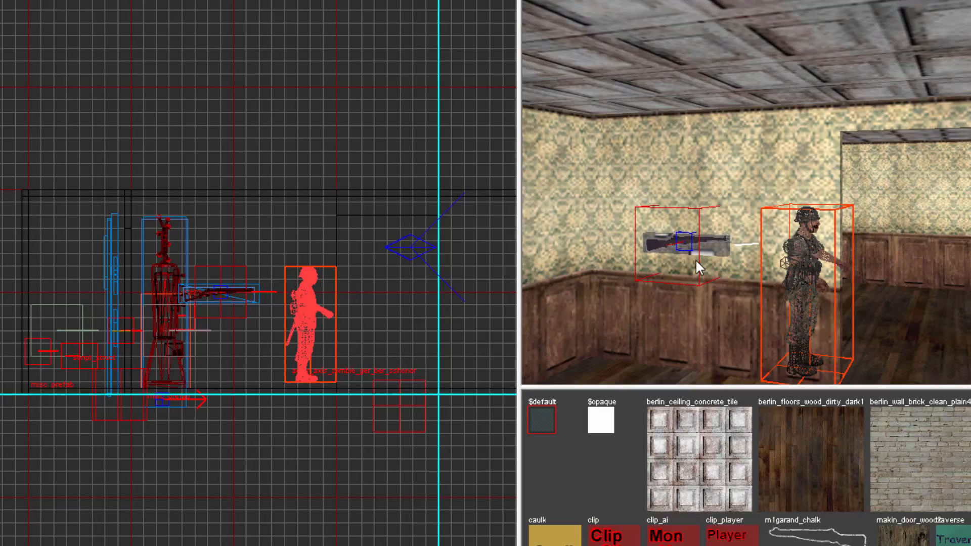
Restore the grid lines and lower the M1 Garand prefab by one grid square in the side view.
key("0")
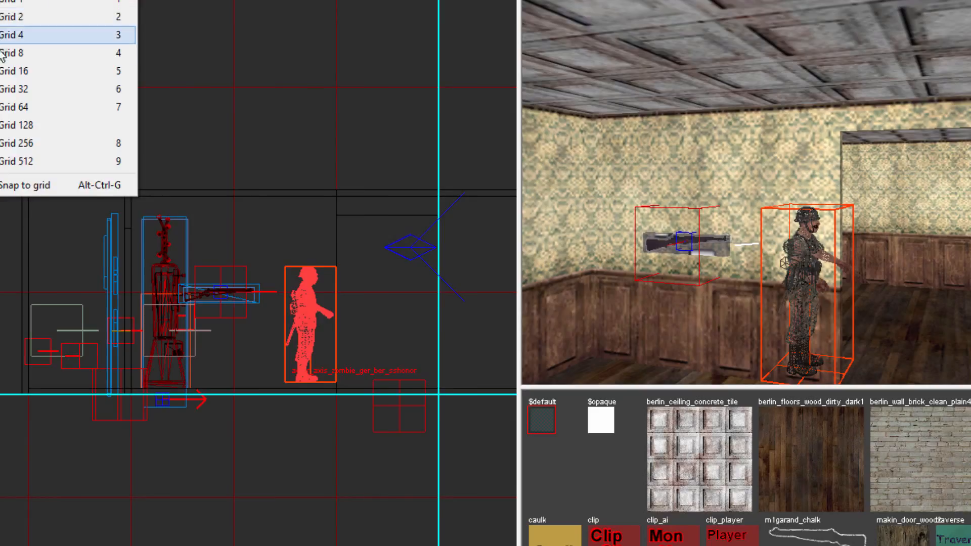
left_click(20, 35)
left_click(687, 244, "shift")
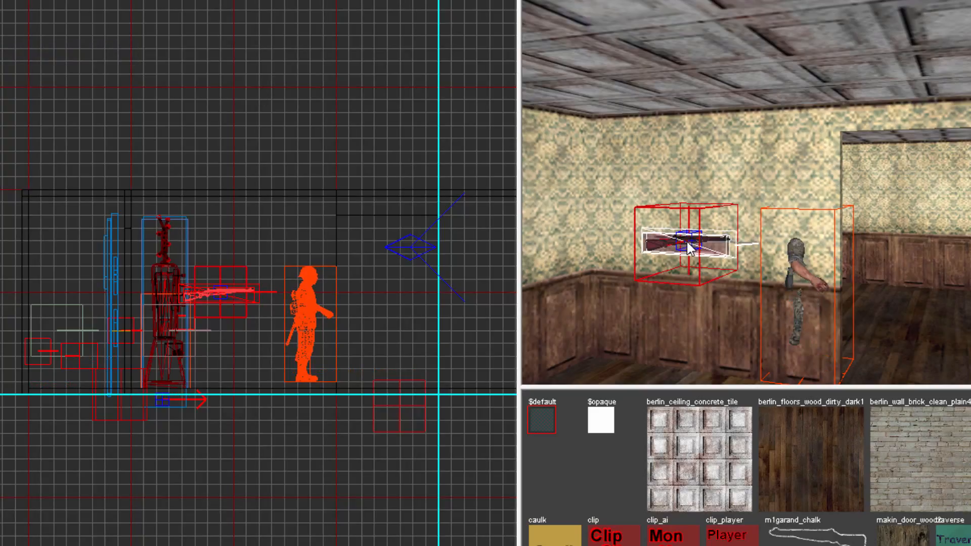
left_click_drag(228, 293, 228, 299)
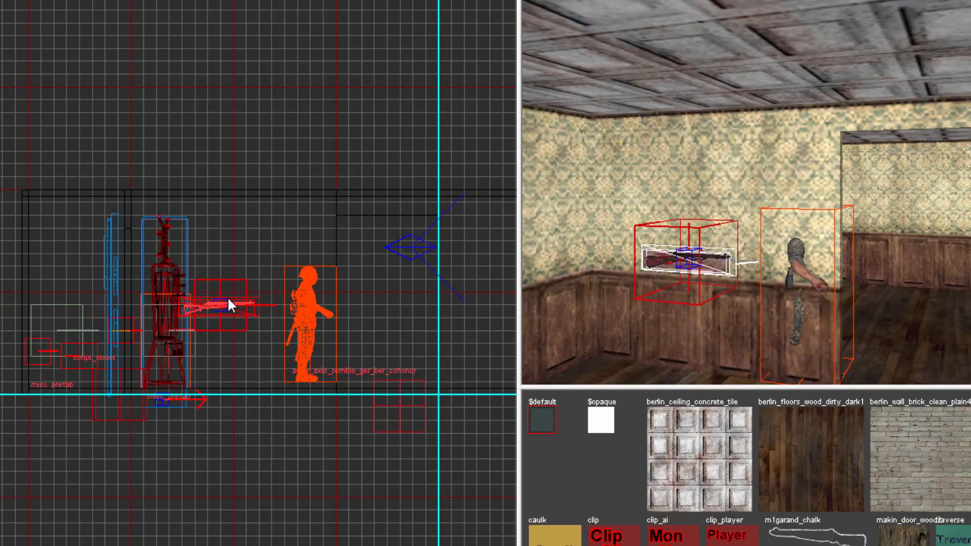
key("ctrl+z")
key("ctrl+y")
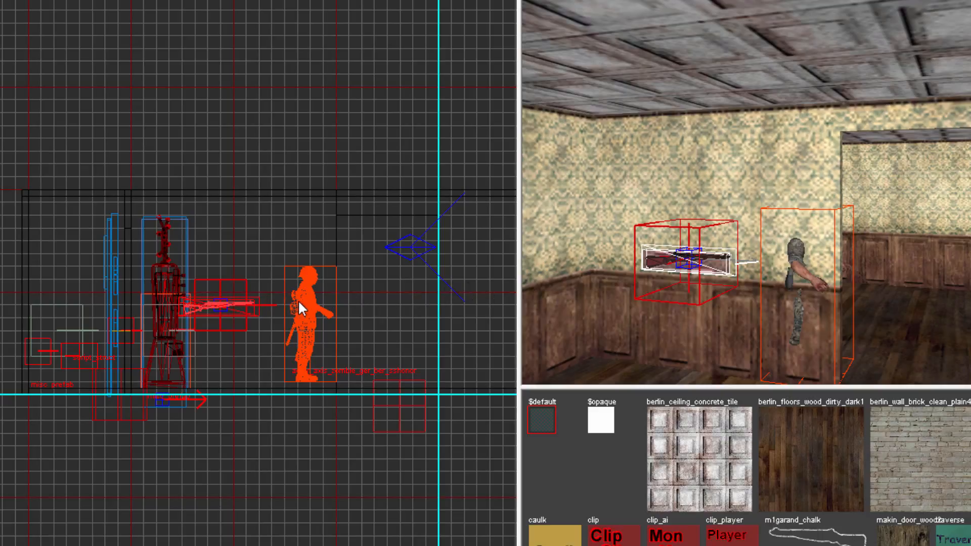
Undo the accidental deletion of the M1 Garand prefab and delete the zombie reference actor instead.
key("BackSpace")
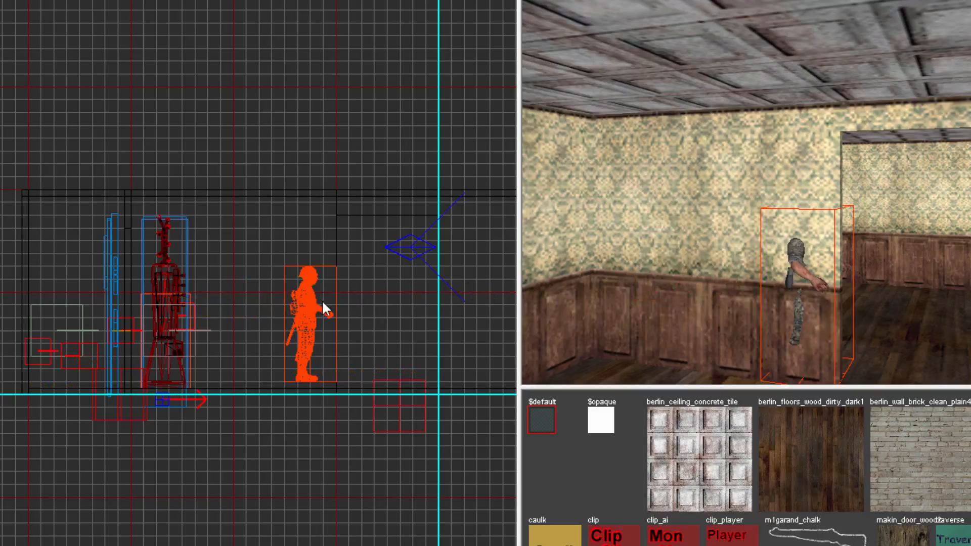
key("ctrl+z")
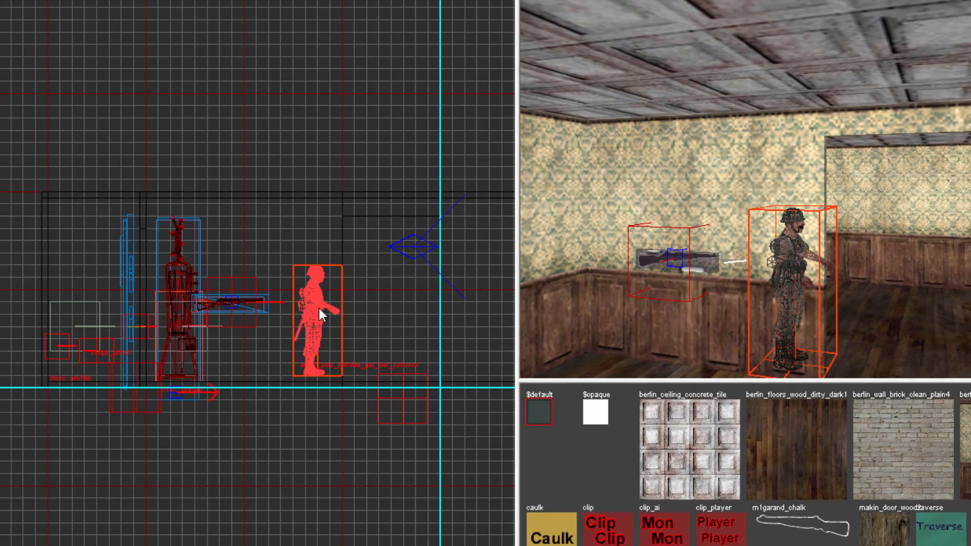
key("BackSpace")
mouse_move(629, 288)
right_mouse_down()
mouse_move(571, 287)
mouse_move(638, 298)
right_mouse_up()
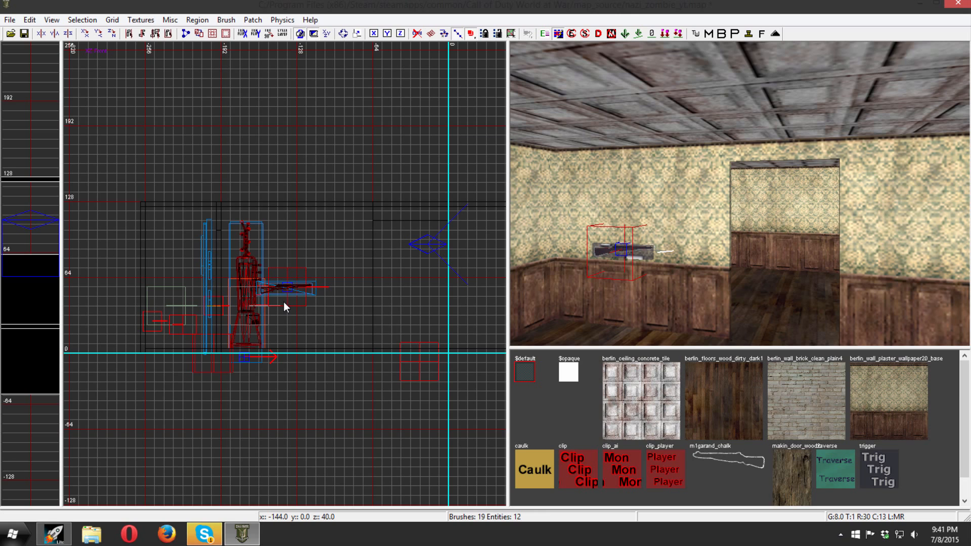
Start a new misc prefab in the top view, inside the main room, and browse to the zombiemode prefab folder.
key("ctrl+Tab")
key("ctrl+Tab")
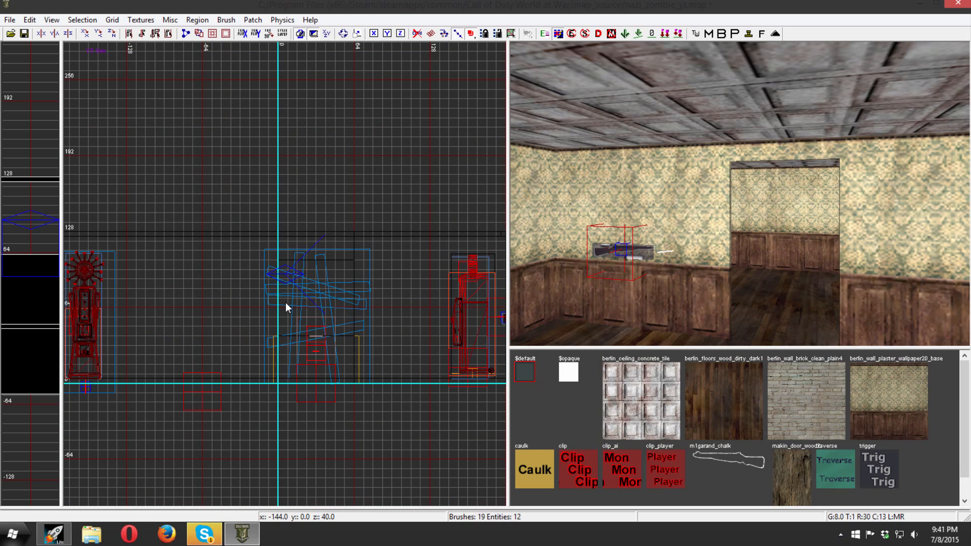
scroll(334, 305, "down", 2)
right_click(350, 264)
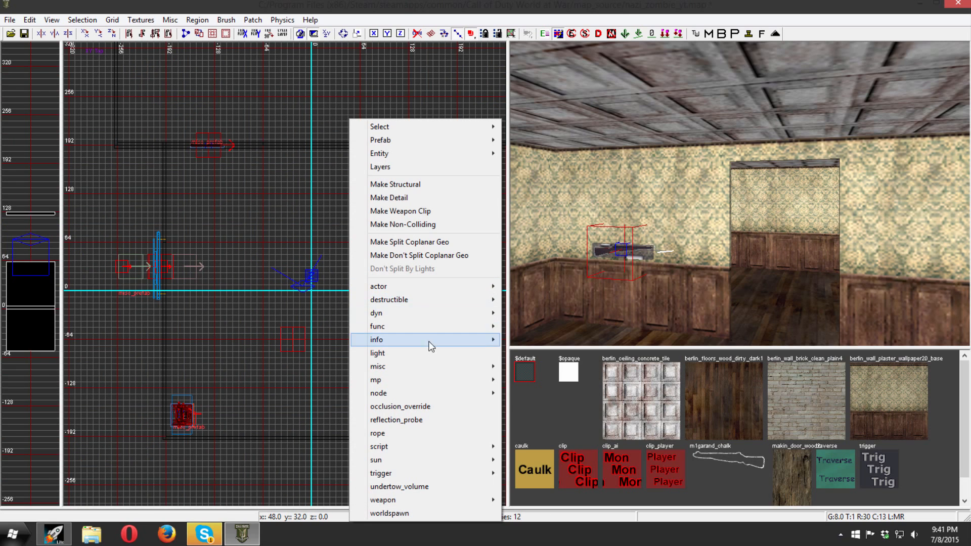
mouse_move(435, 366)
left_click(541, 378)
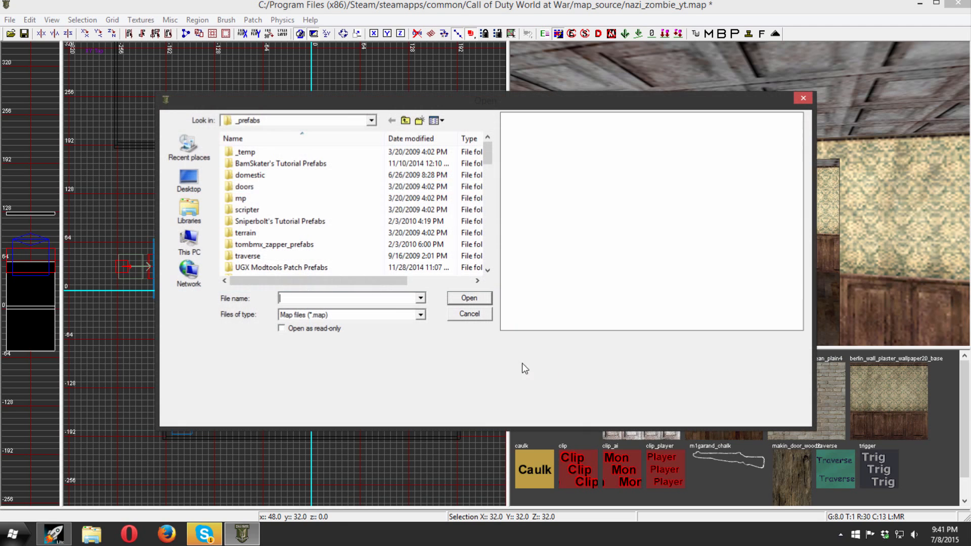
left_click(297, 222)
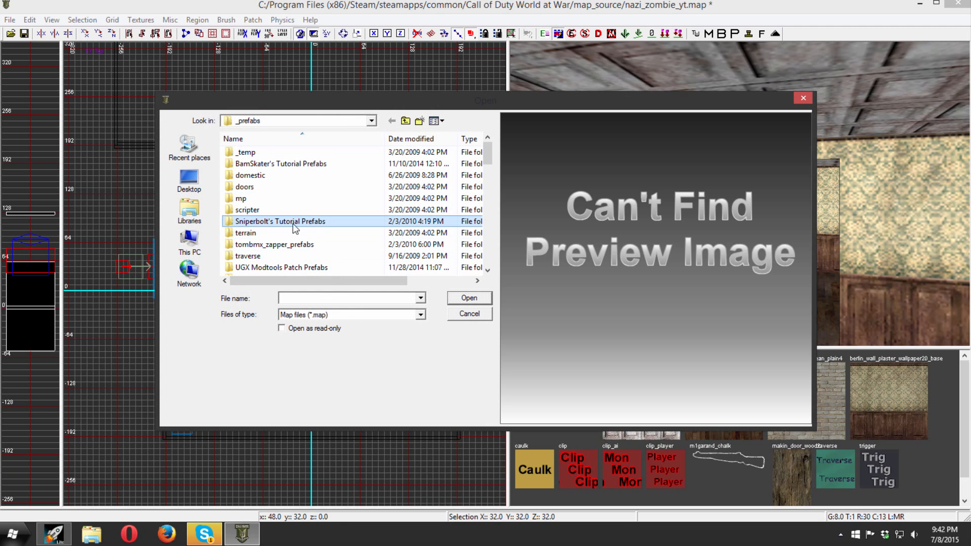
scroll(284, 223, "down", 3)
double_click(270, 207)
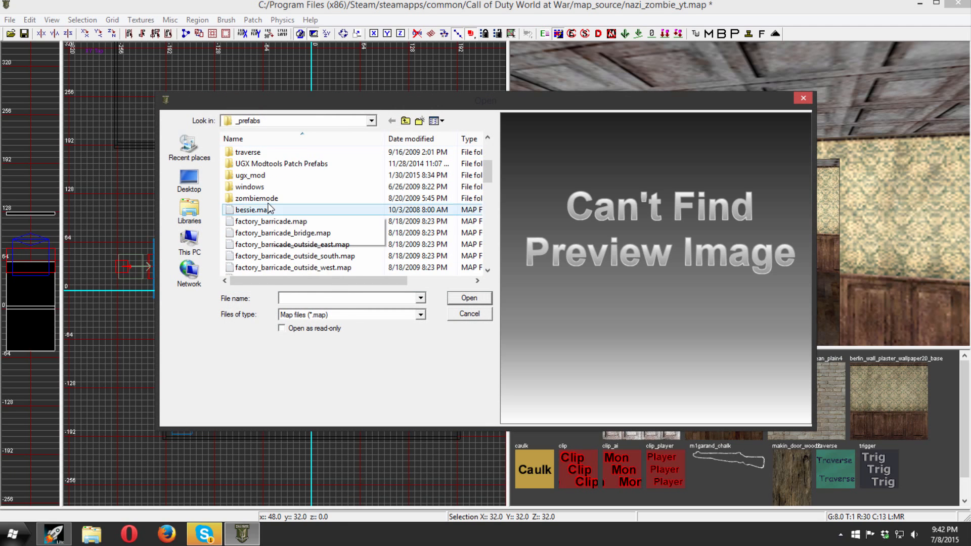
Find weapon_upgrade_mp40.map among the weapon upgrade prefabs and insert it into the map.
scroll(318, 222, "down", 20)
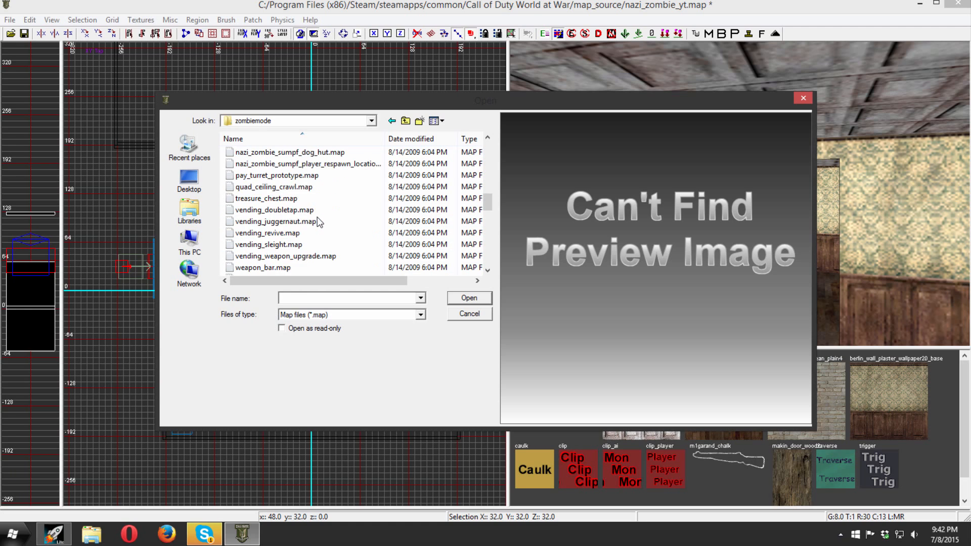
scroll(319, 223, "down", 3)
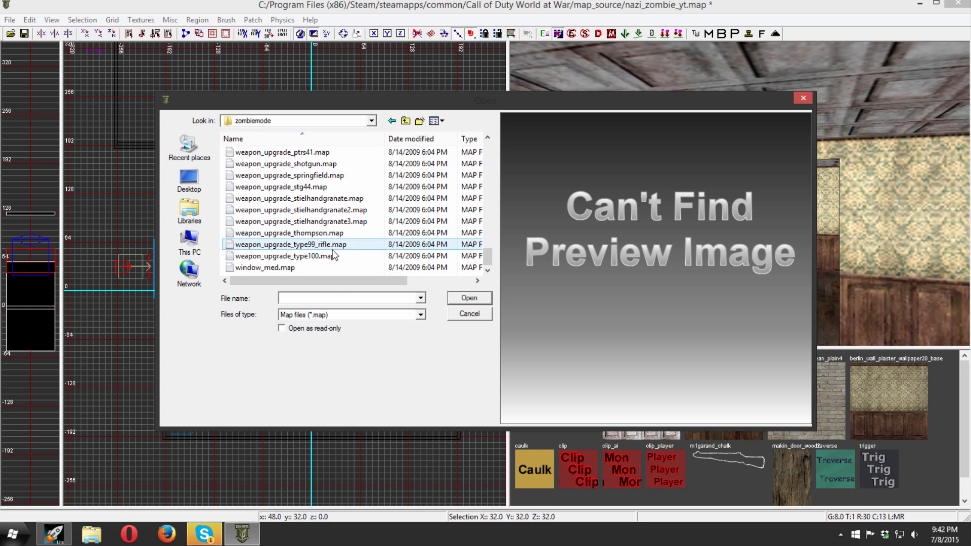
scroll(324, 232, "up", 6)
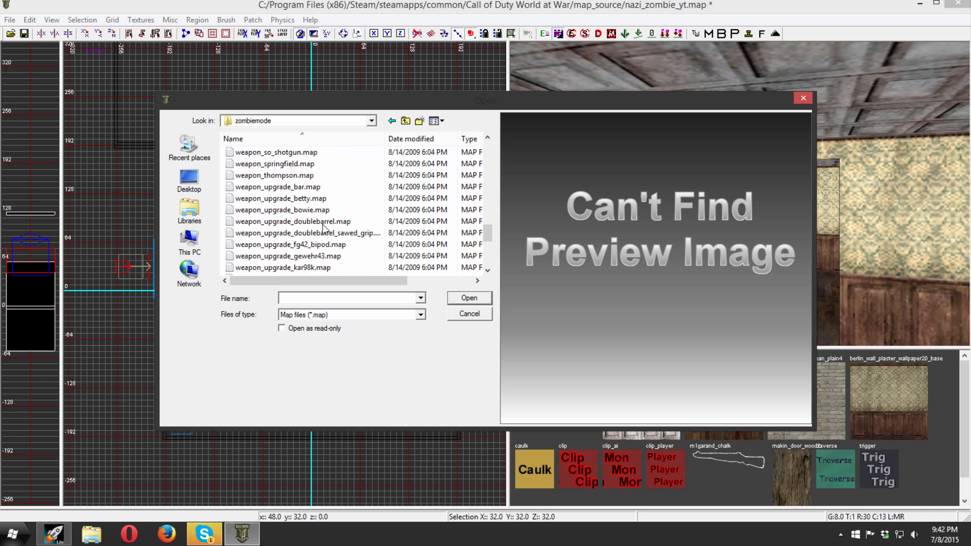
scroll(326, 248, "down", 7)
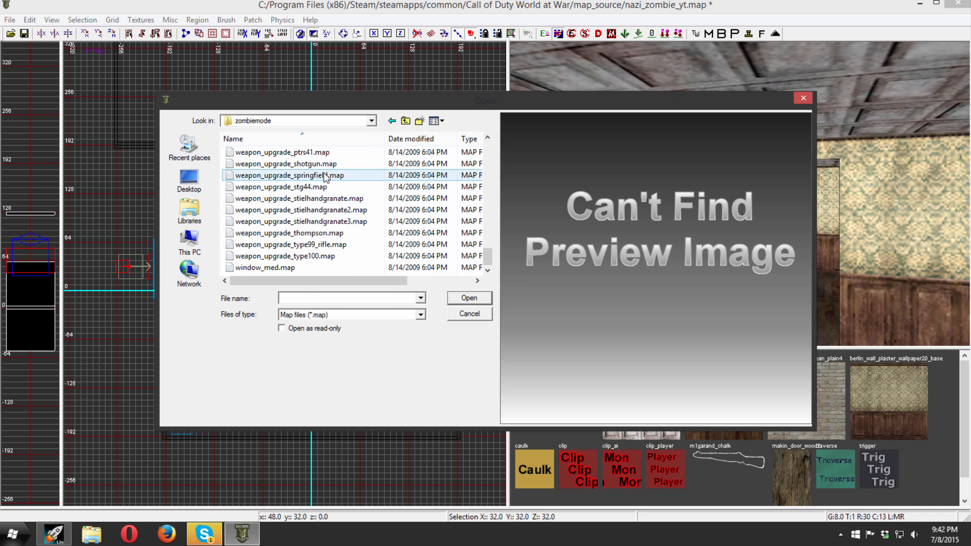
scroll(323, 238, "up", 1)
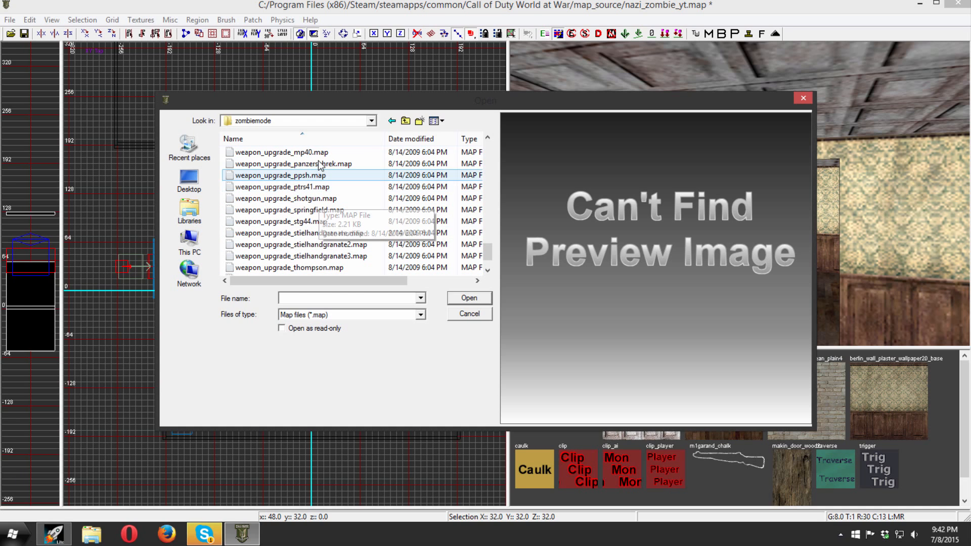
left_click(303, 152)
left_click(469, 298)
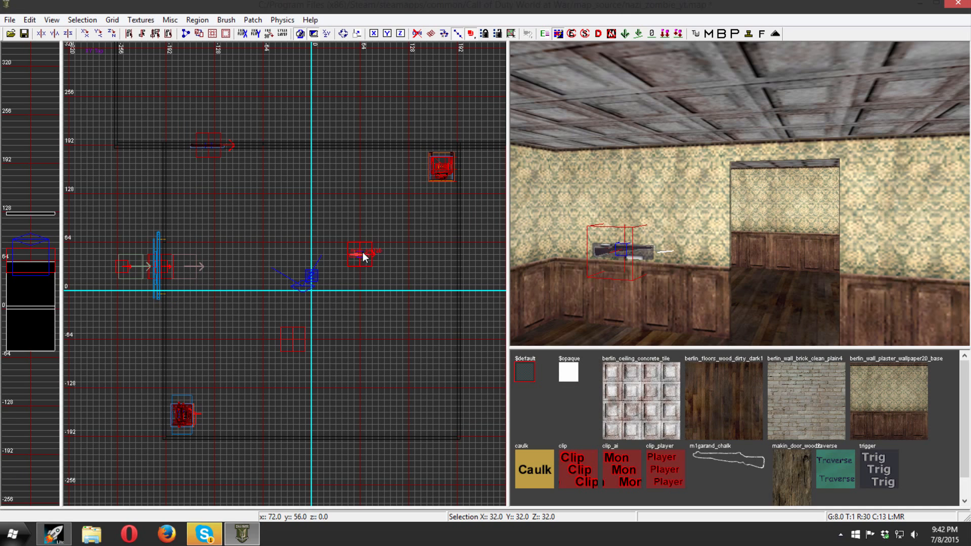
Move the MP40 prefab in the top view onto the main room's south wall, near its middle at about X 16, Y -188.
left_click_drag(363, 252, 412, 433)
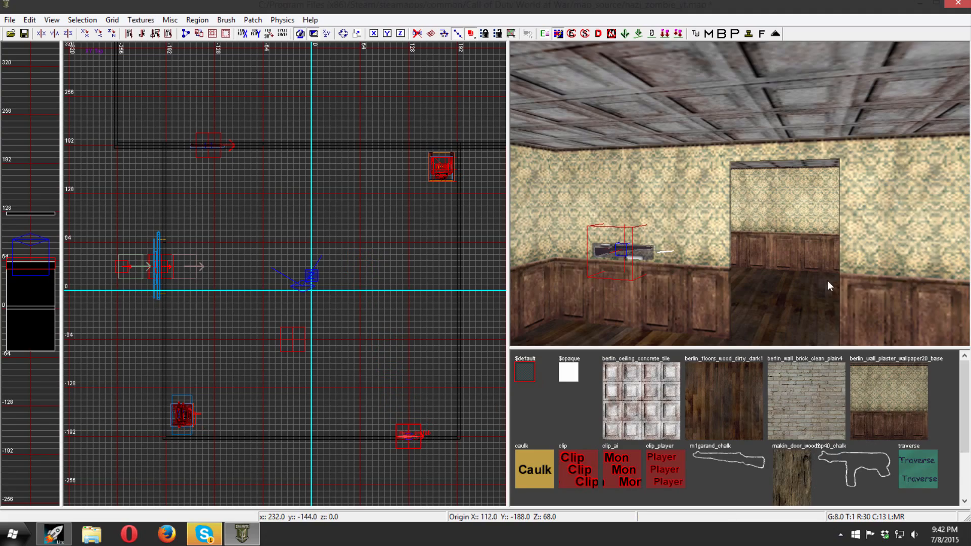
mouse_move(826, 282)
right_mouse_down()
mouse_move(885, 281)
mouse_move(797, 281)
mouse_move(920, 281)
mouse_move(825, 273)
right_mouse_up()
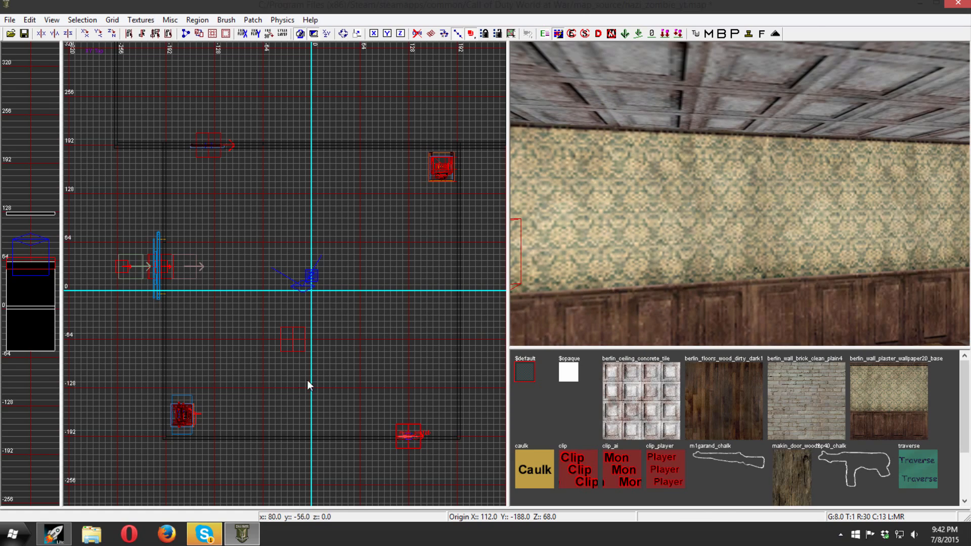
left_click_drag(410, 438, 330, 436)
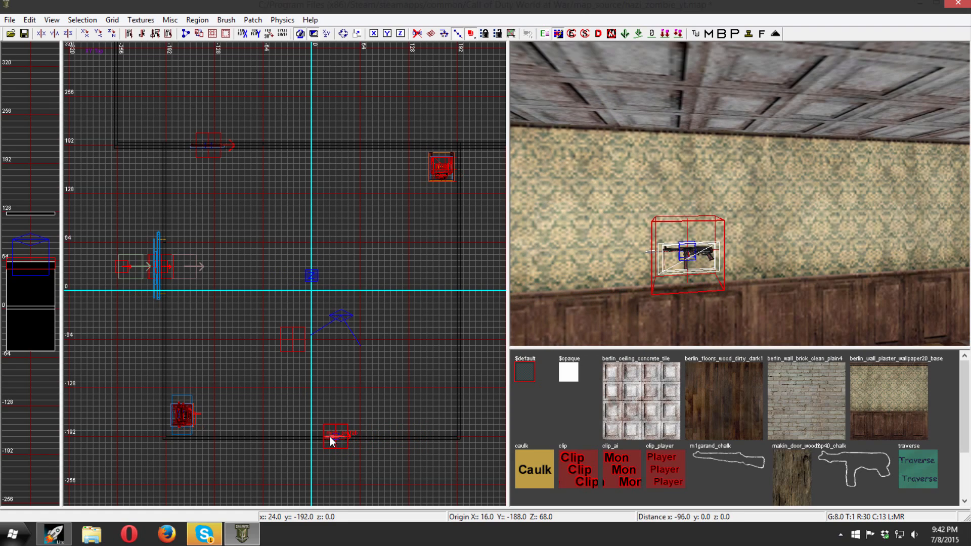
Lower the MP40 prefab by about 8 units in the side view and check it against the wall in the 3D view.
key("Down")
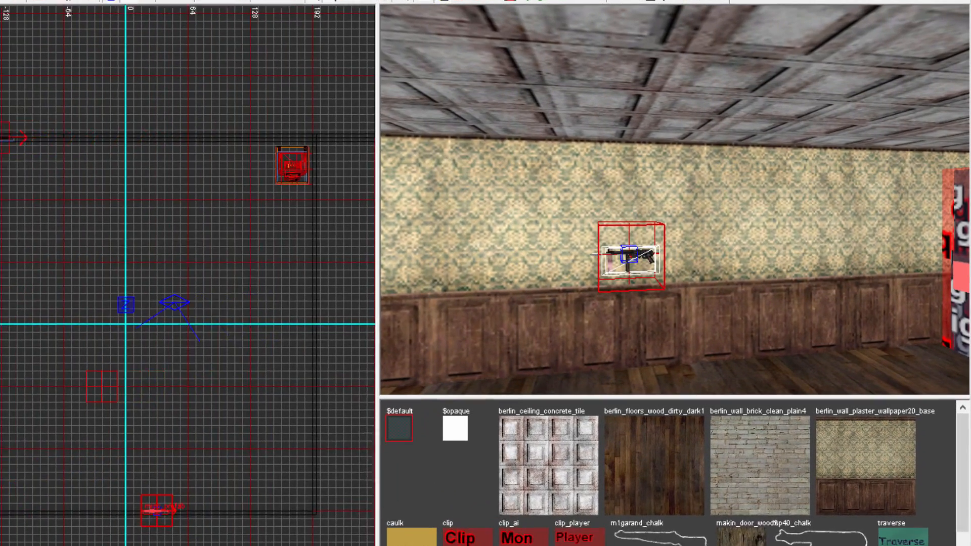
key("ctrl+Tab")
left_click_drag(81, 310, 79, 319)
key("Escape")
right_click(554, 338)
key("Up")
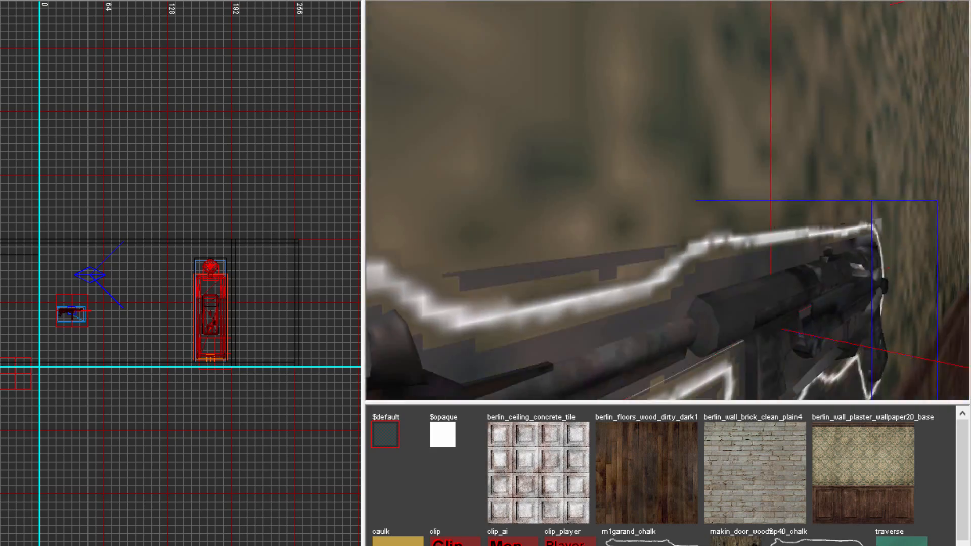
key("Down")
right_click(579, 309)
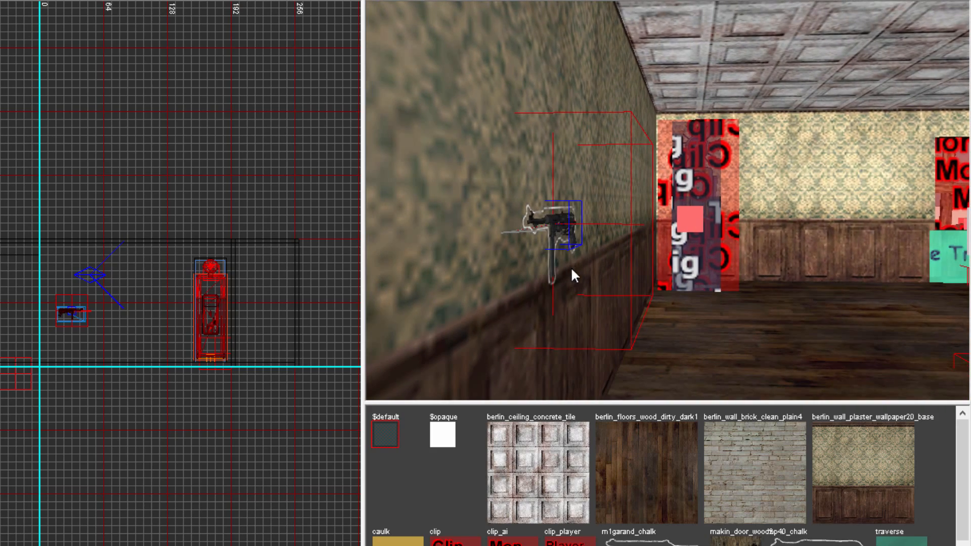
Rotate the MP40 wall weapon prefab 180° about the Z axis.
left_click(566, 230, "shift")
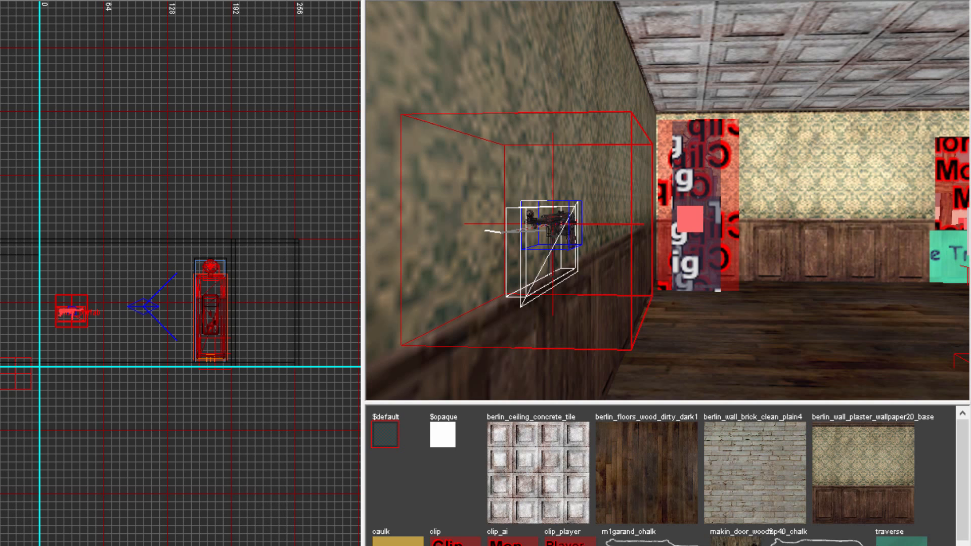
key("z")
key("z")
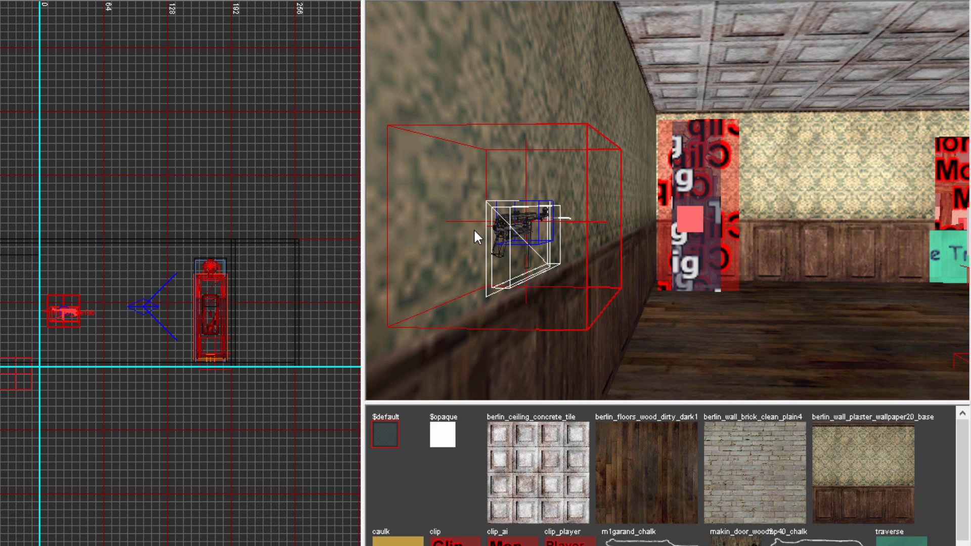
key("Escape")
Move the rotated MP40 prefab about 8 units north in the top view, flush against the south wall's inner face.
right_click_drag(611, 272, 564, 248)
left_click(533, 227, "shift")
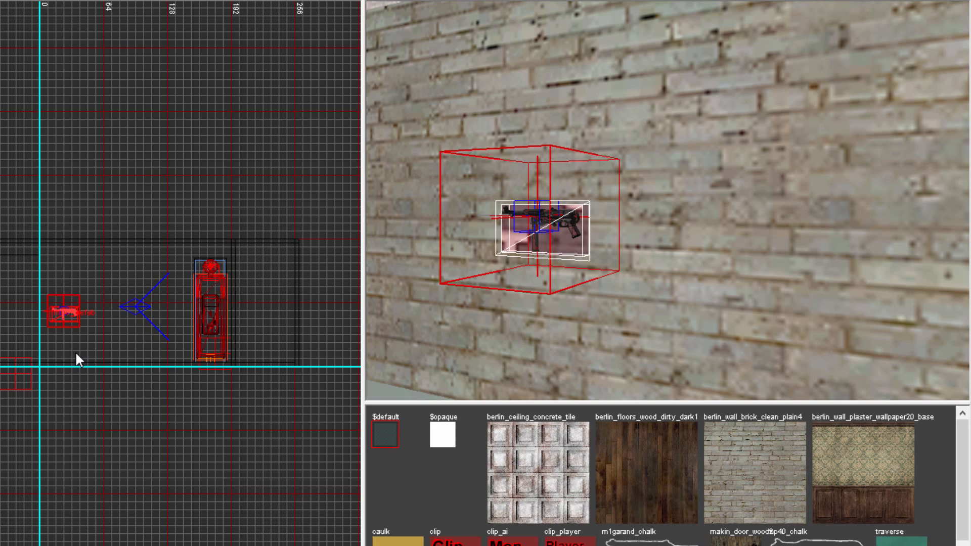
key("ctrl+Tab")
key("ctrl+Tab")
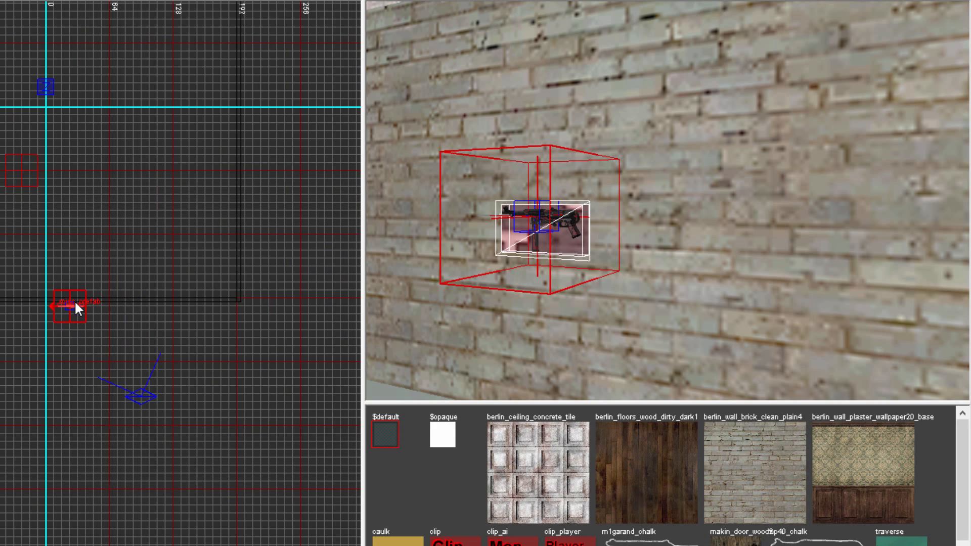
left_click_drag(74, 303, 75, 295)
right_click_drag(679, 288, 668, 278)
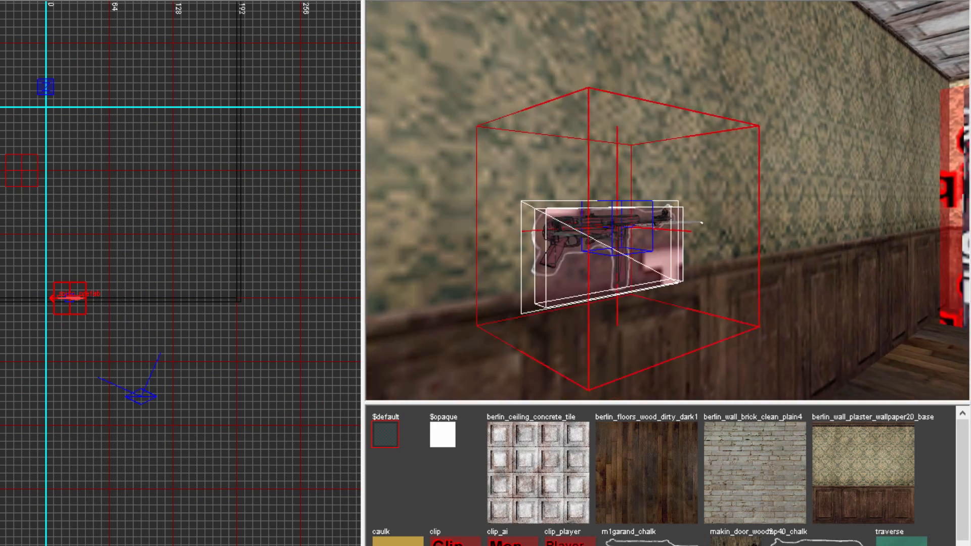
right_click_drag(702, 223, 949, 266)
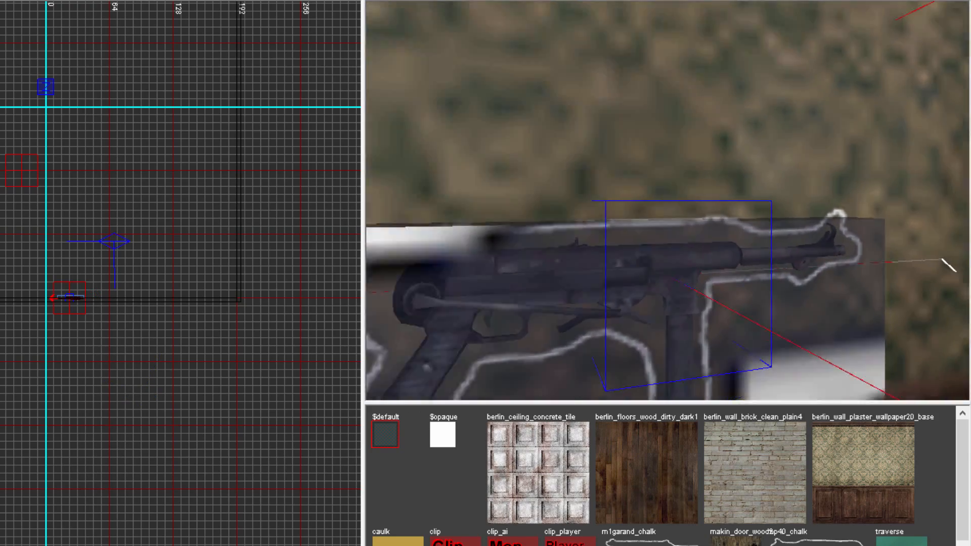
Slide the MP40 prefab along the south wall about 72 units west in the top view.
right_click_drag(668, 202, 738, 238)
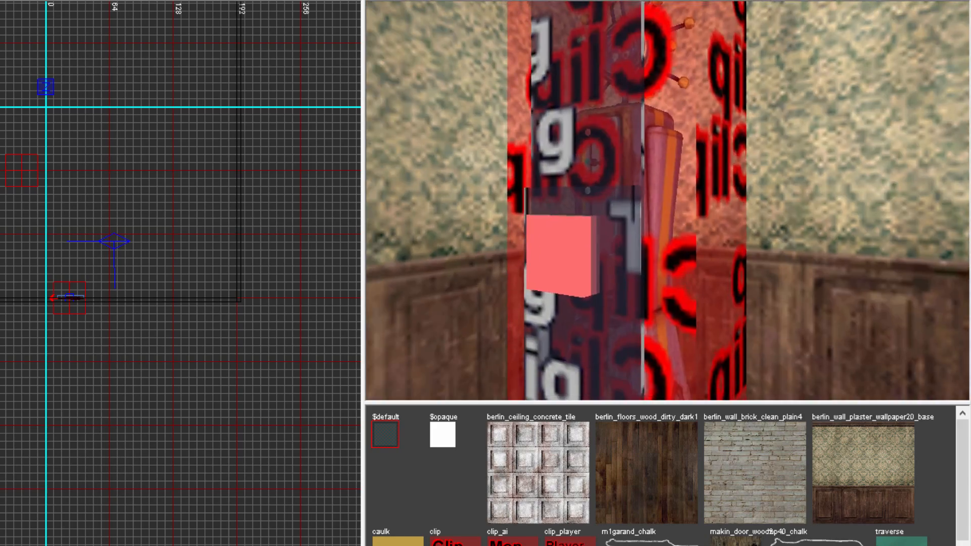
right_click_drag(667, 200, 792, 248)
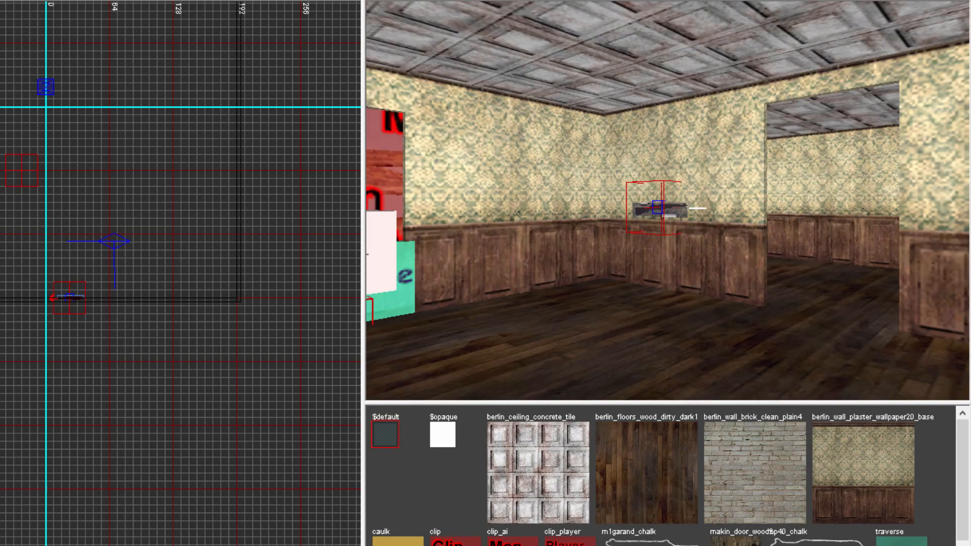
right_click_drag(696, 318, 797, 271)
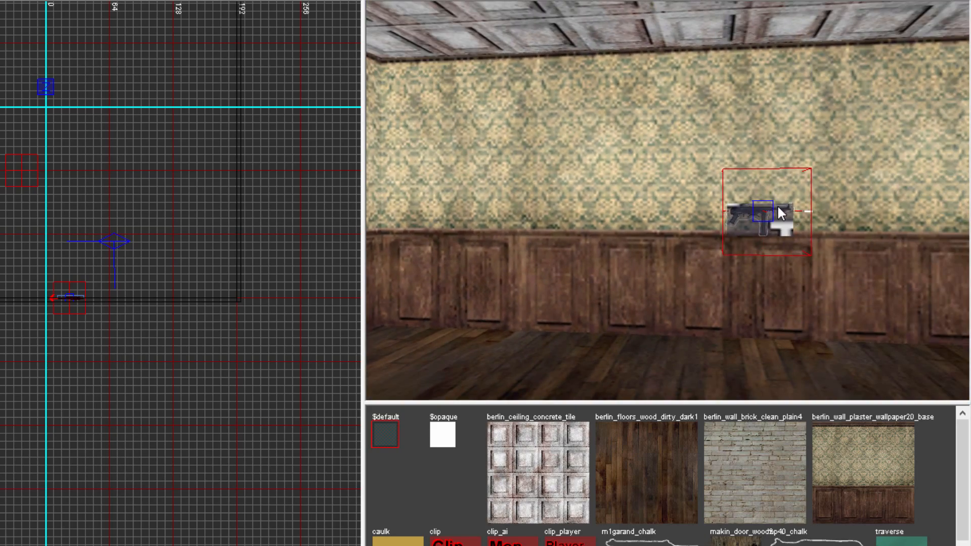
left_click(760, 220, "shift")
left_click_drag(77, 295, 0, 296)
right_click_drag(486, 282, 885, 211)
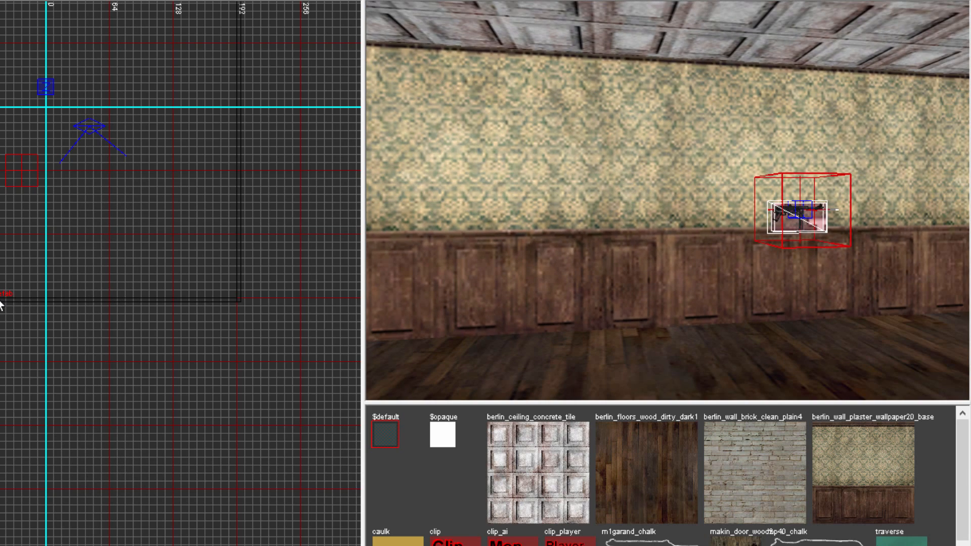
middle_click(9, 297)
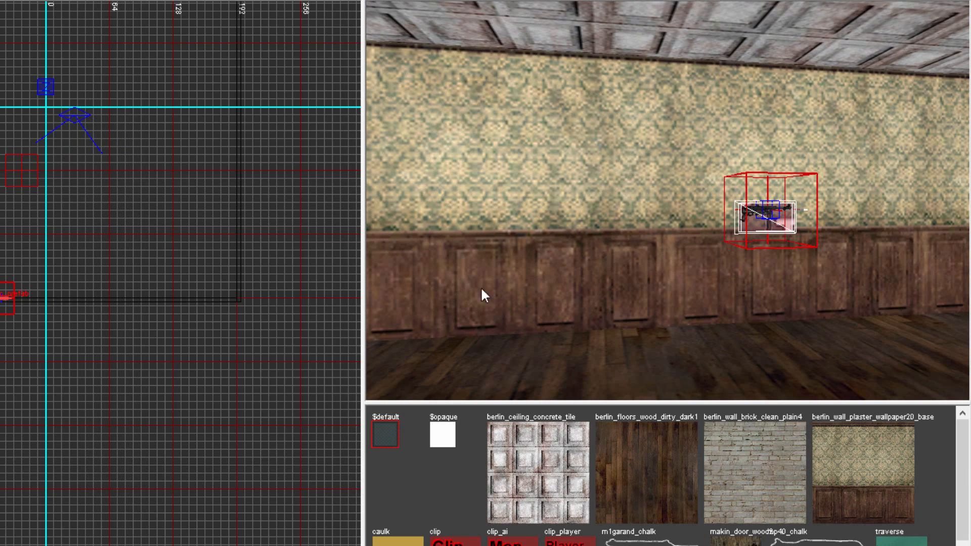
Start a new misc prefab near the main room's southeast corner and open the Sniperbolt's Tutorial Prefabs folder.
right_click_drag(450, 295, 635, 268)
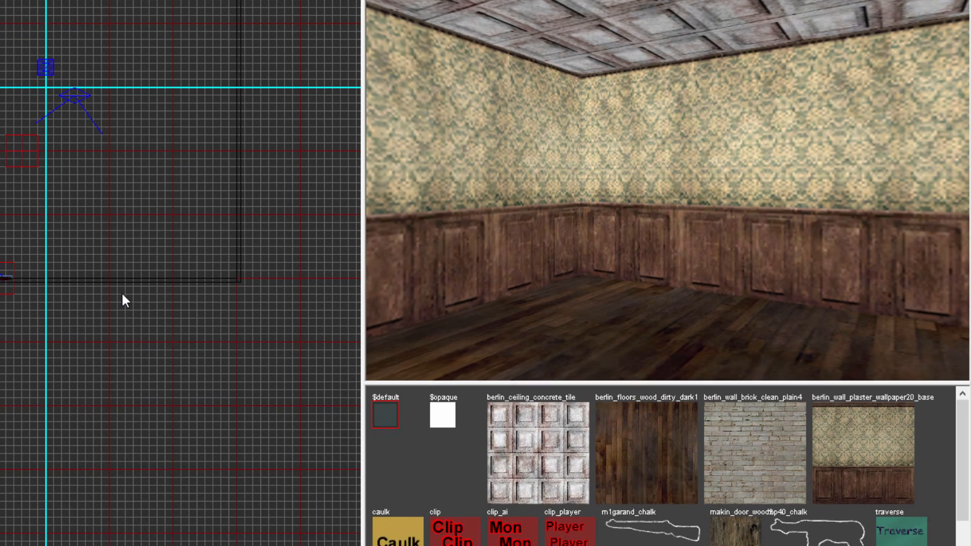
right_click(190, 270)
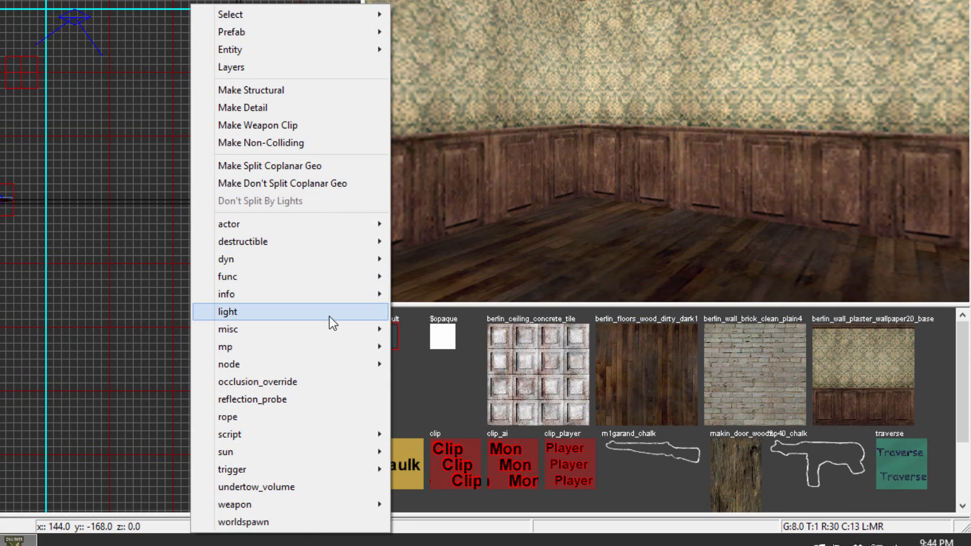
mouse_move(327, 332)
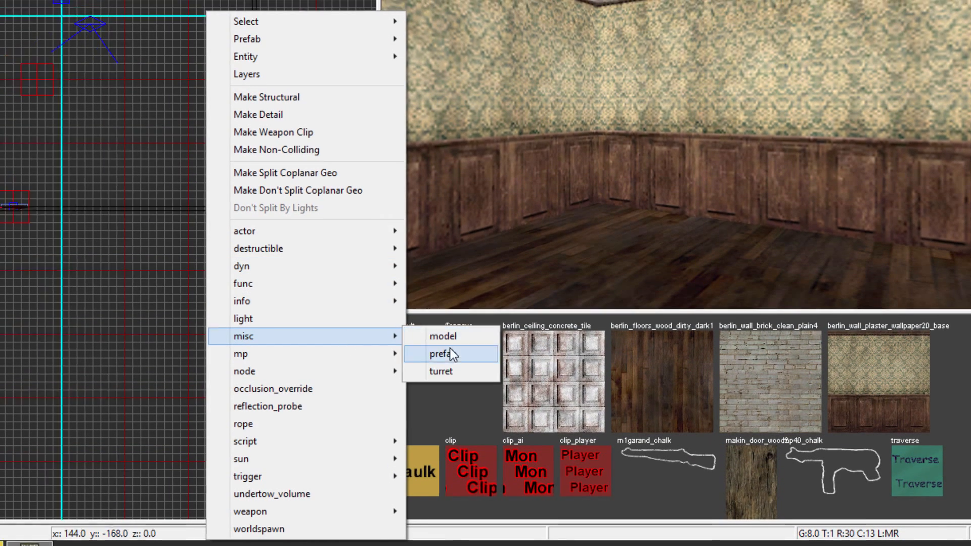
left_click(449, 348)
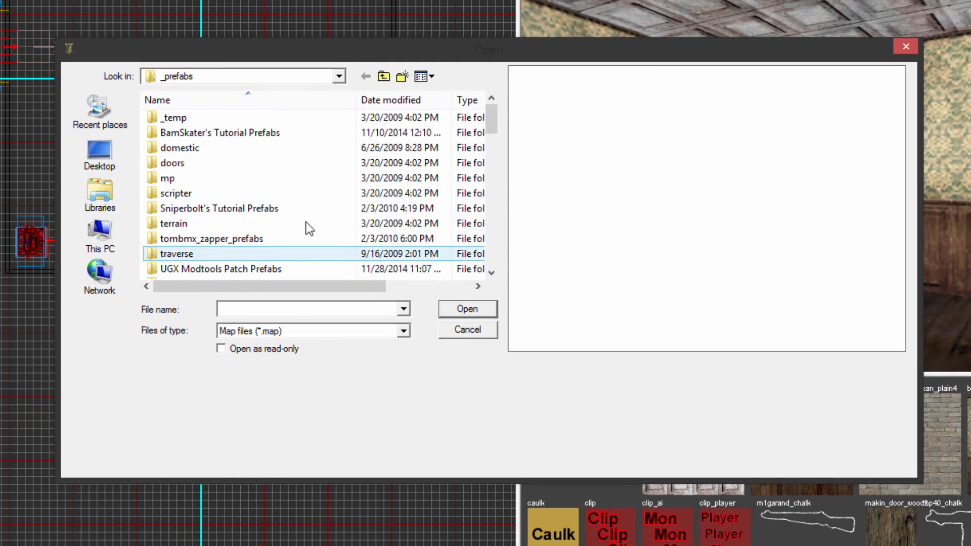
double_click(259, 209)
left_click(223, 149)
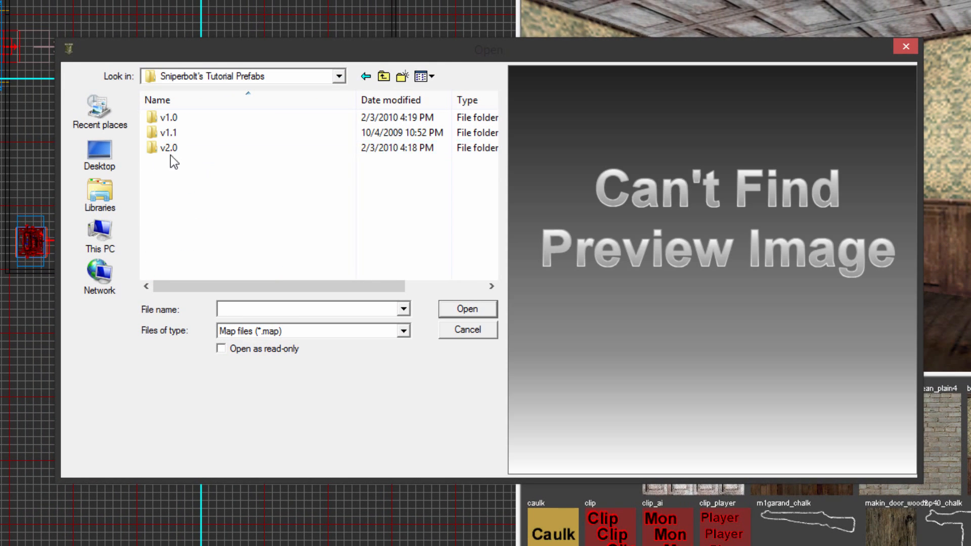
Look through the v1.0 and v1.1 prefab folders and insert pack a punch.map from the v2.0 folder.
double_click(189, 120)
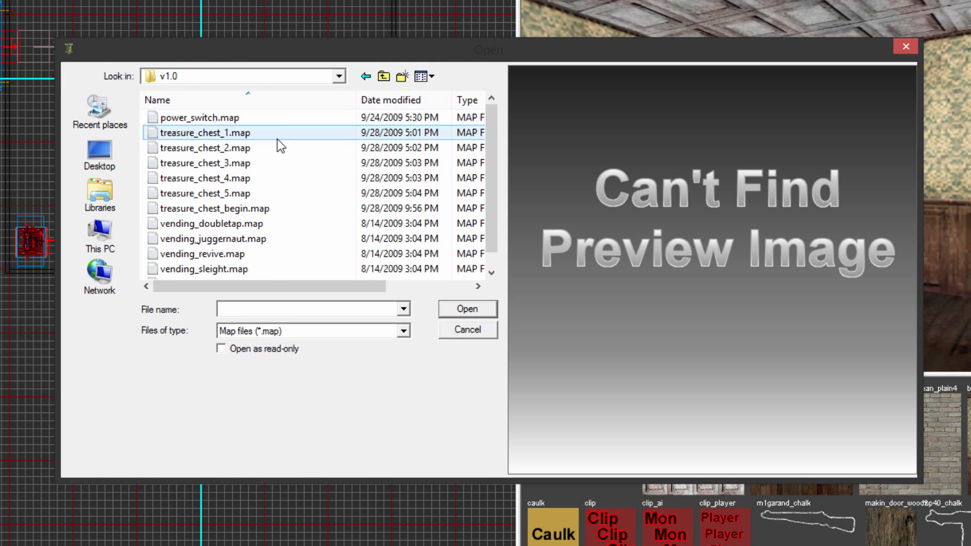
scroll(278, 138, "down", 1)
scroll(277, 138, "up", 1)
left_click(362, 78)
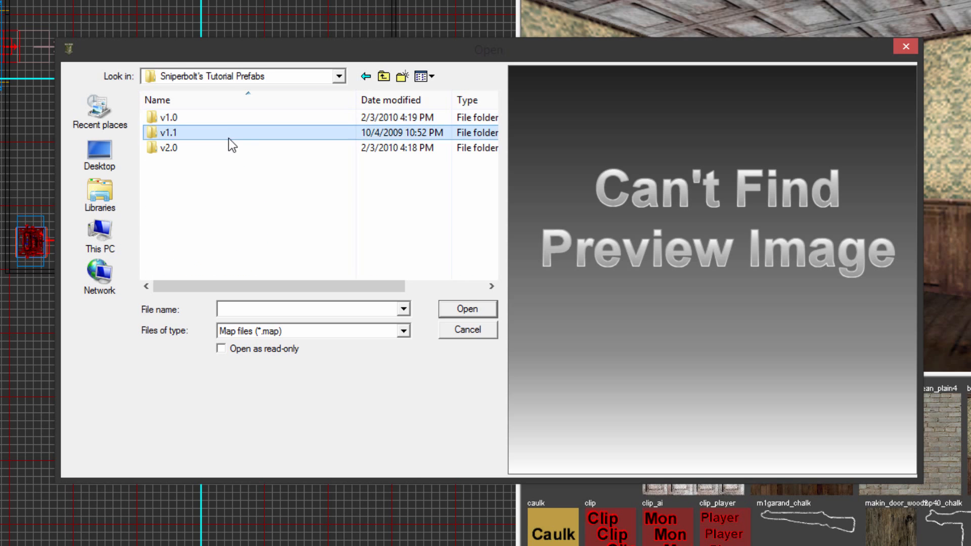
double_click(234, 134)
left_click(365, 76)
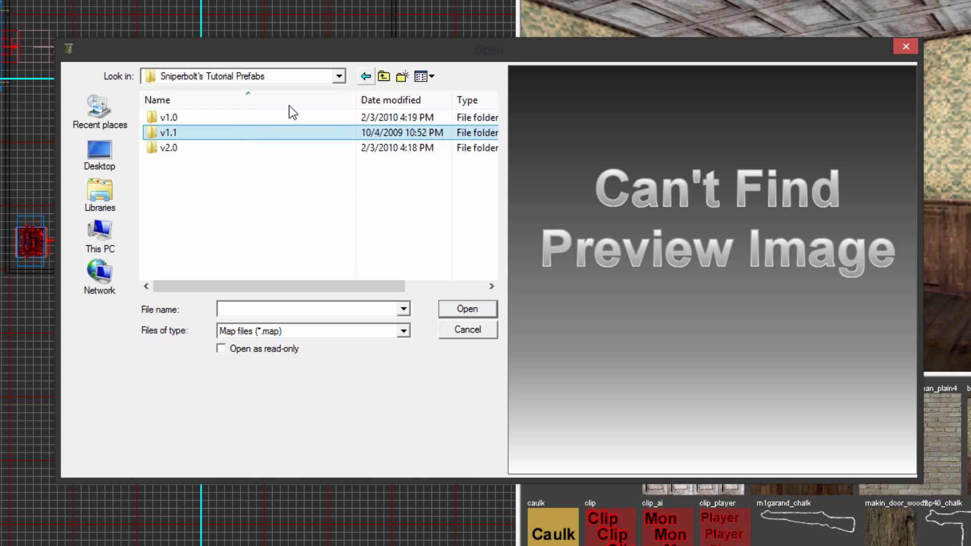
left_click(237, 154)
double_click(235, 151)
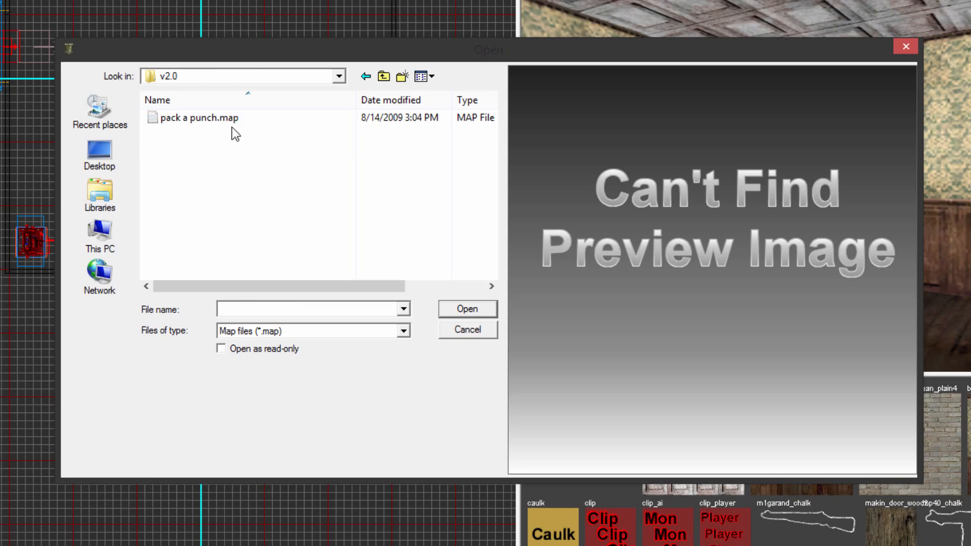
left_click(232, 121)
left_click(466, 309)
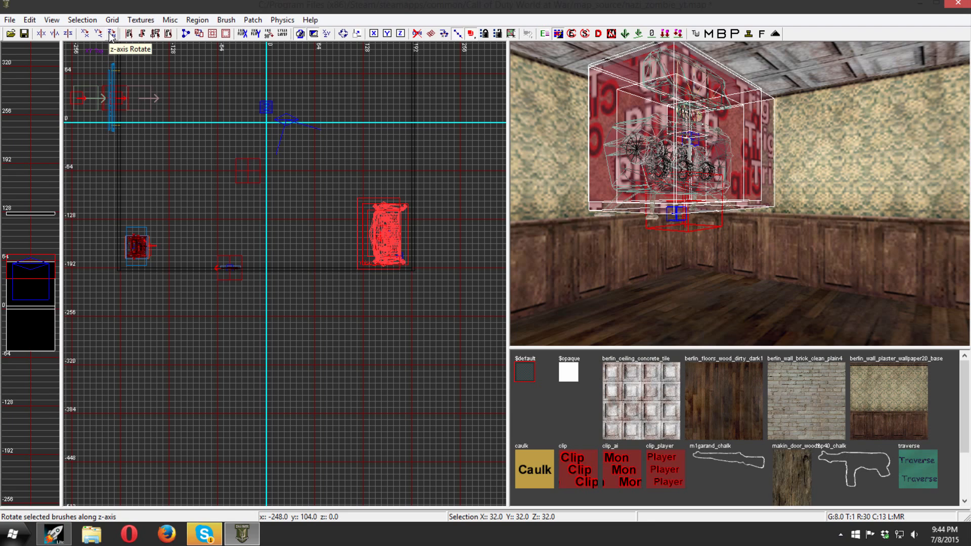
Try the fixed Z-axis rotation on the Pack-a-Punch prefab and undo it.
left_click(30, 19)
mouse_move(112, 23)
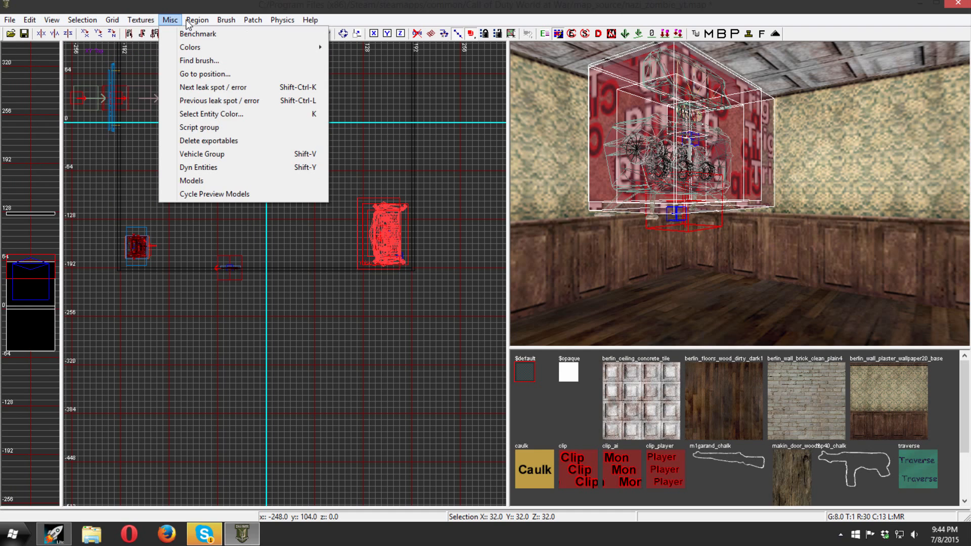
mouse_move(202, 22)
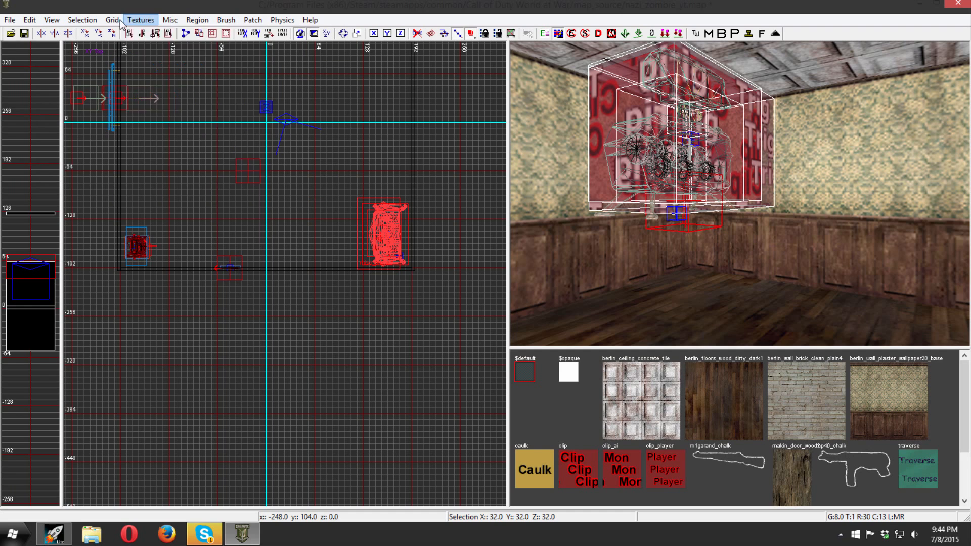
mouse_move(83, 21)
mouse_move(152, 96)
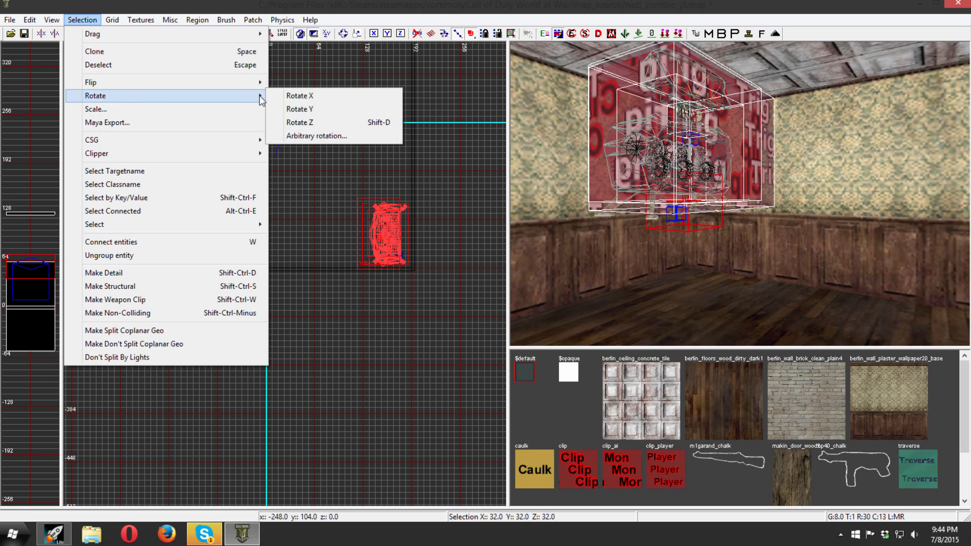
left_click(311, 123)
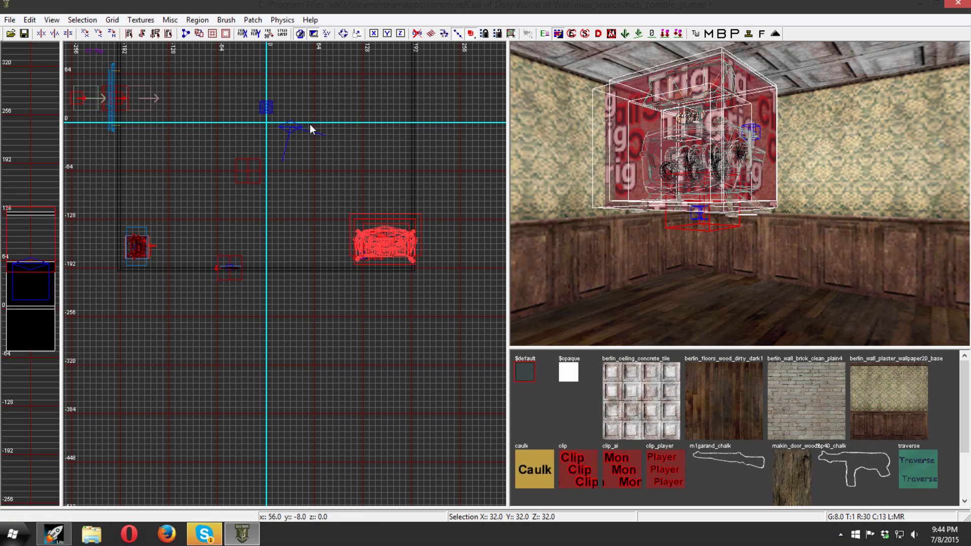
key("ctrl+z")
Apply an arbitrary rotation of 45 degrees about Z to the Pack-a-Punch prefab.
left_click(112, 20)
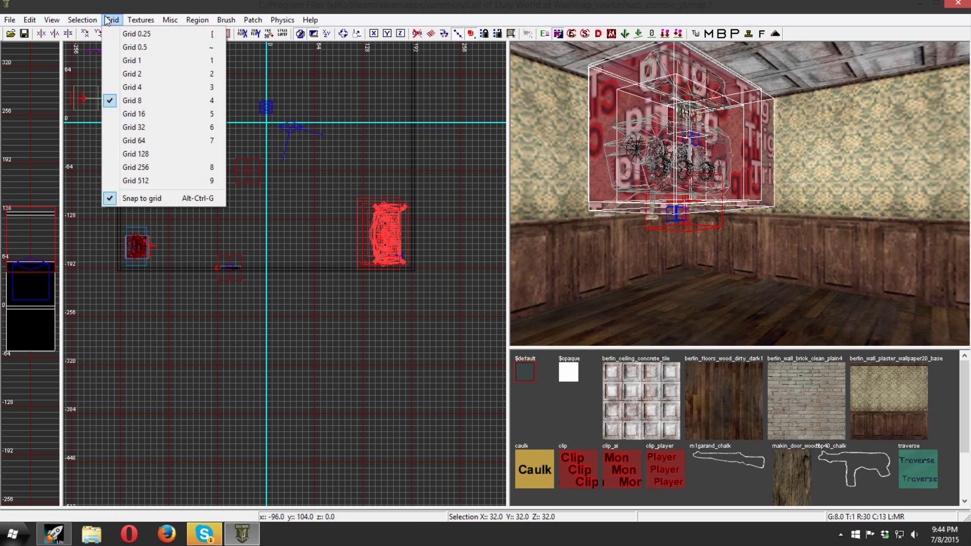
mouse_move(65, 23)
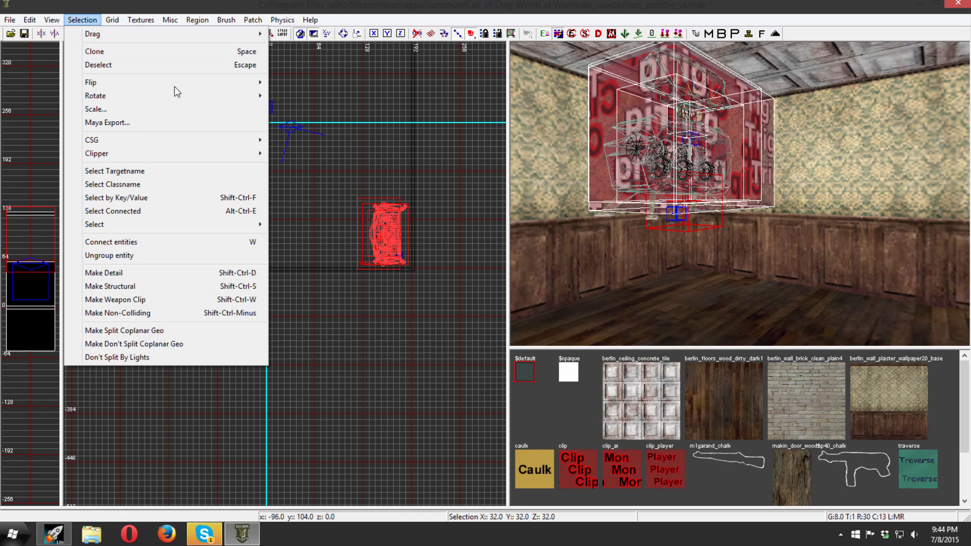
mouse_move(255, 96)
left_click(307, 134)
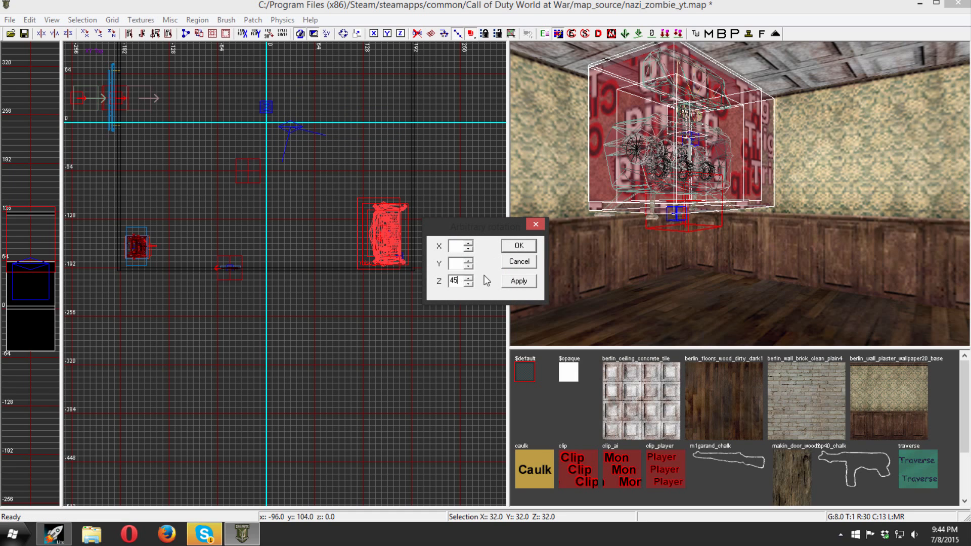
left_click(521, 282)
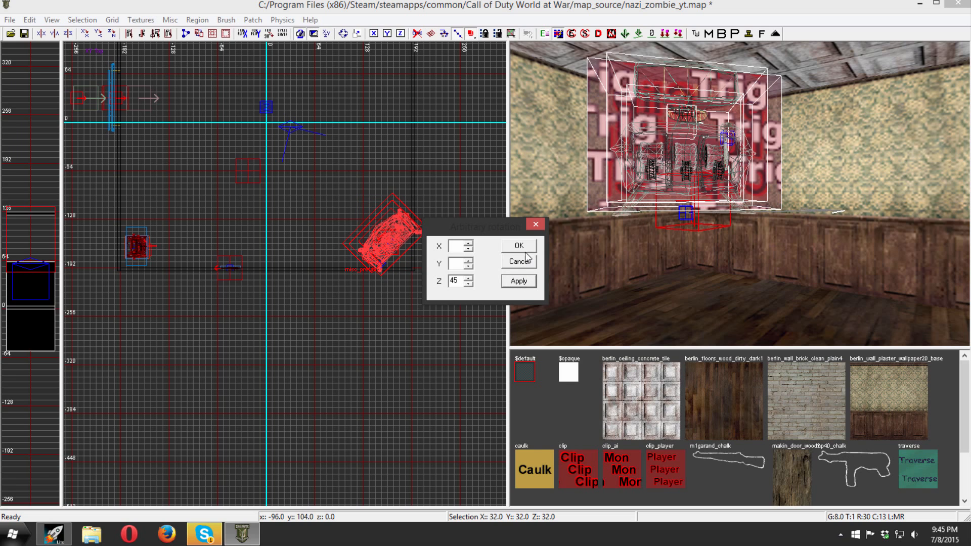
left_click(536, 226)
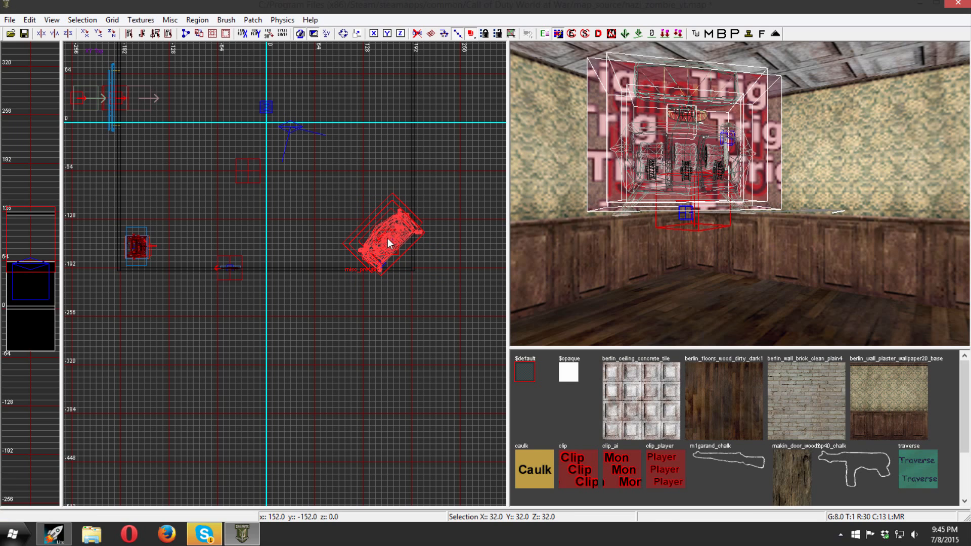
Move the Pack-a-Punch prefab about 8 units north and west from the southeast corner and lower it to origin Z 95.
left_click_drag(388, 238, 380, 230)
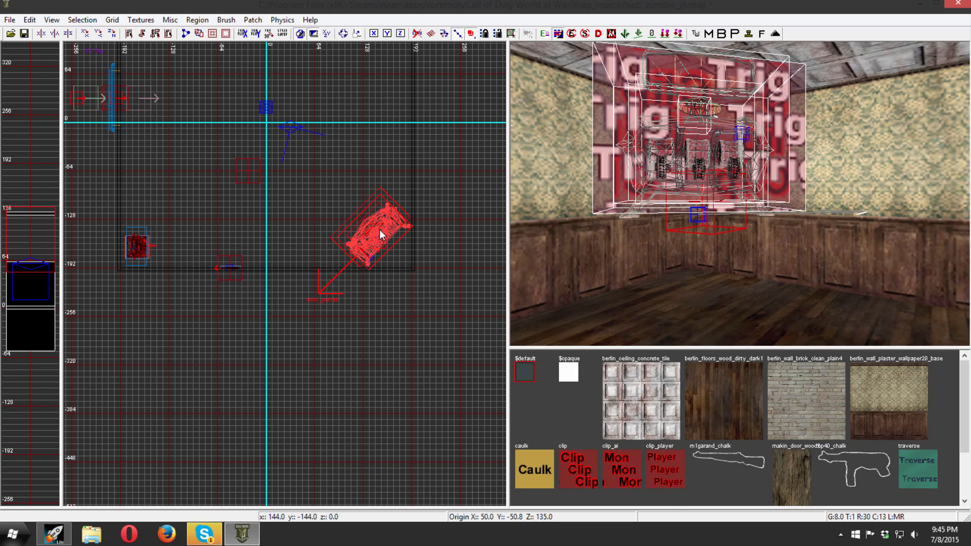
key("ctrl+Tab")
scroll(284, 347, "up", 4)
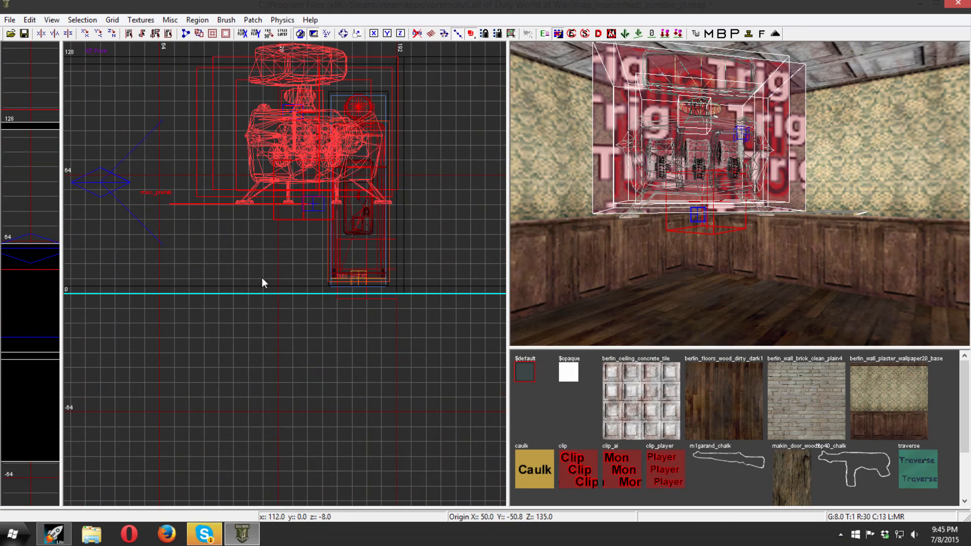
left_click_drag(269, 173, 228, 233)
scroll(252, 287, "up", 5)
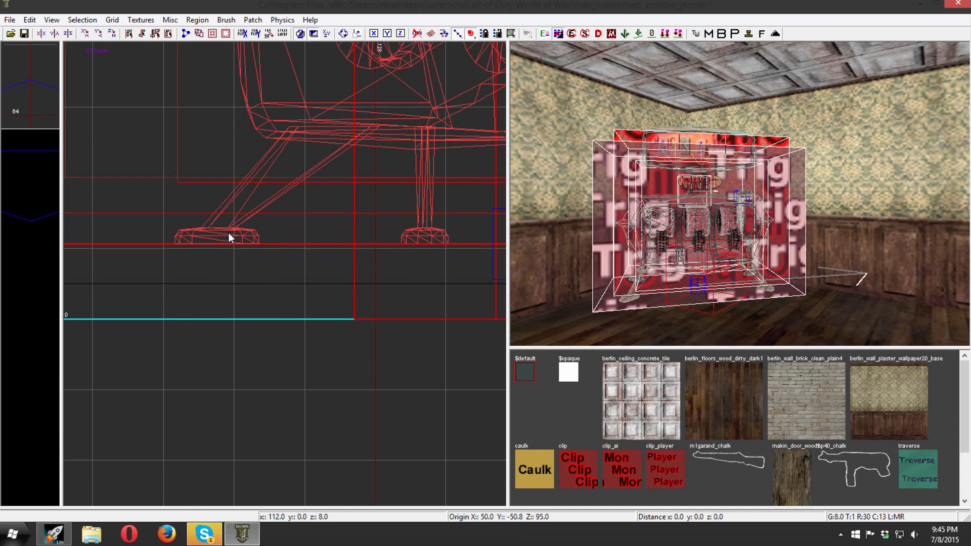
Lower the Pack-a-Punch prefab to origin Z 90.5 on the floor using a 0.5 grid, and restore the grid to 8.
left_click(112, 20)
left_click(121, 46)
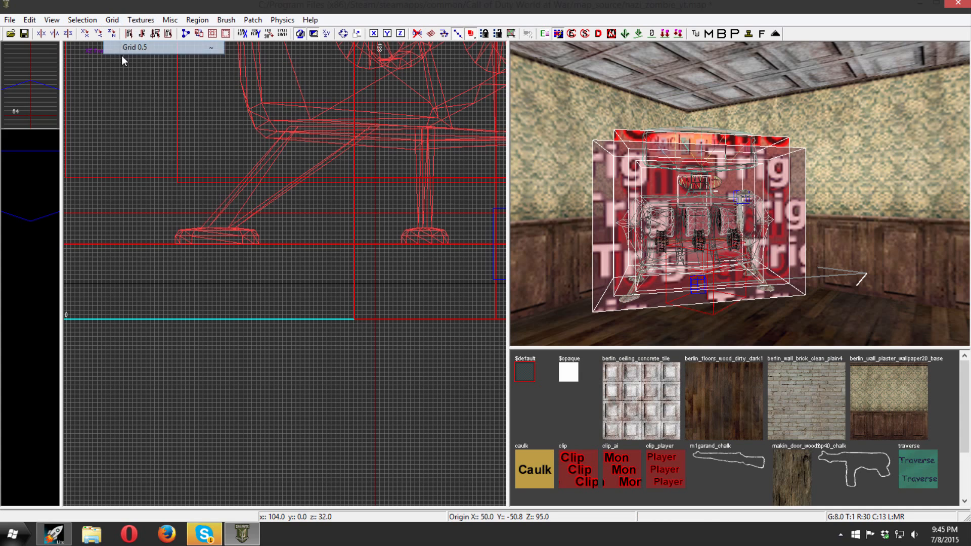
left_click_drag(206, 206, 208, 254)
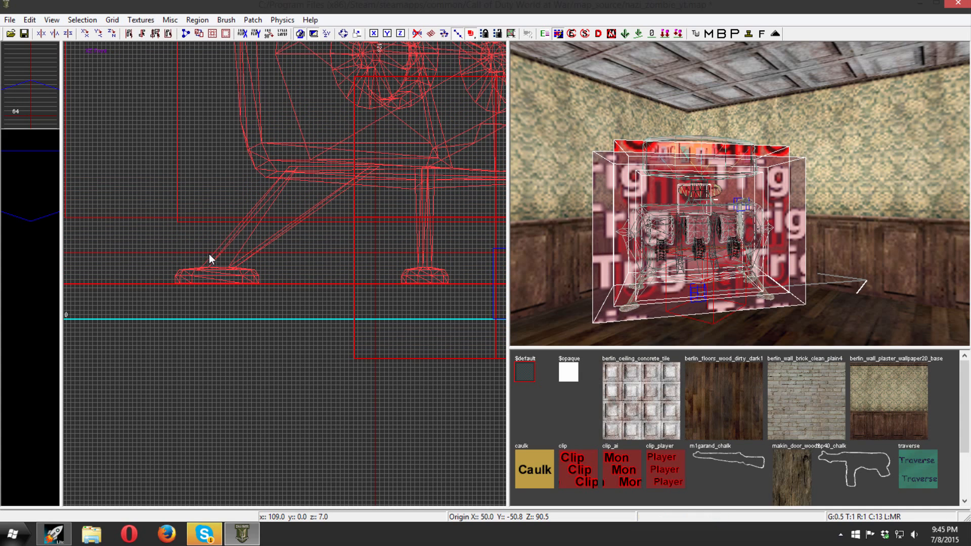
left_click(113, 20)
left_click(141, 101)
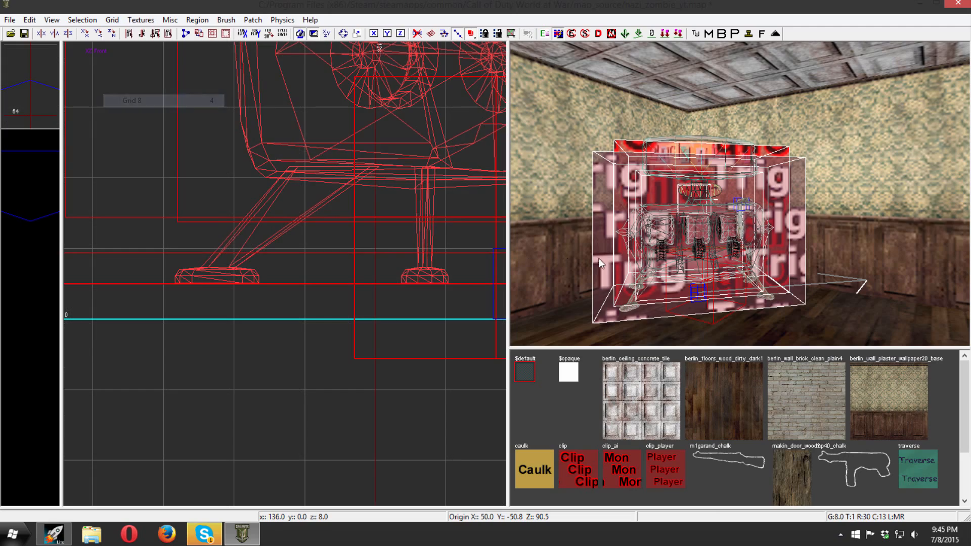
key("Escape")
mouse_move(730, 273)
right_mouse_down()
mouse_move(726, 242)
mouse_move(729, 288)
mouse_move(708, 288)
mouse_move(754, 283)
mouse_move(714, 284)
mouse_move(784, 298)
right_mouse_up()
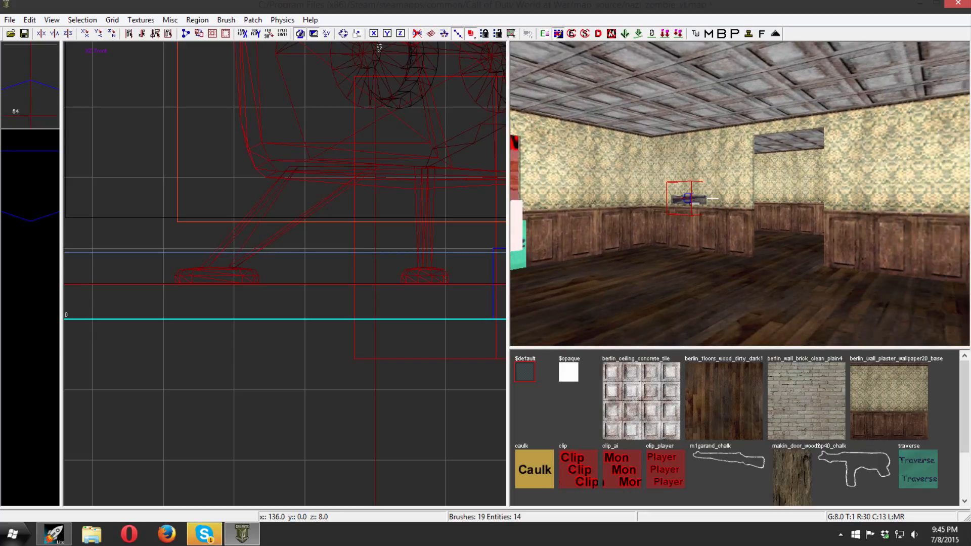